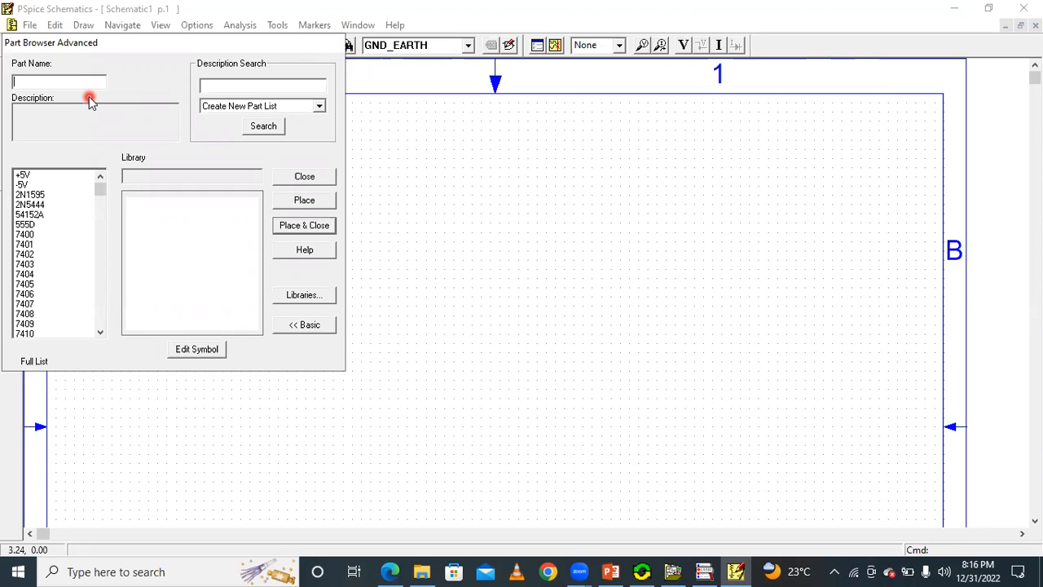
# Preview the dependent source parts E, F, G and H in the part browser, and close it.
pyautogui.write('e')
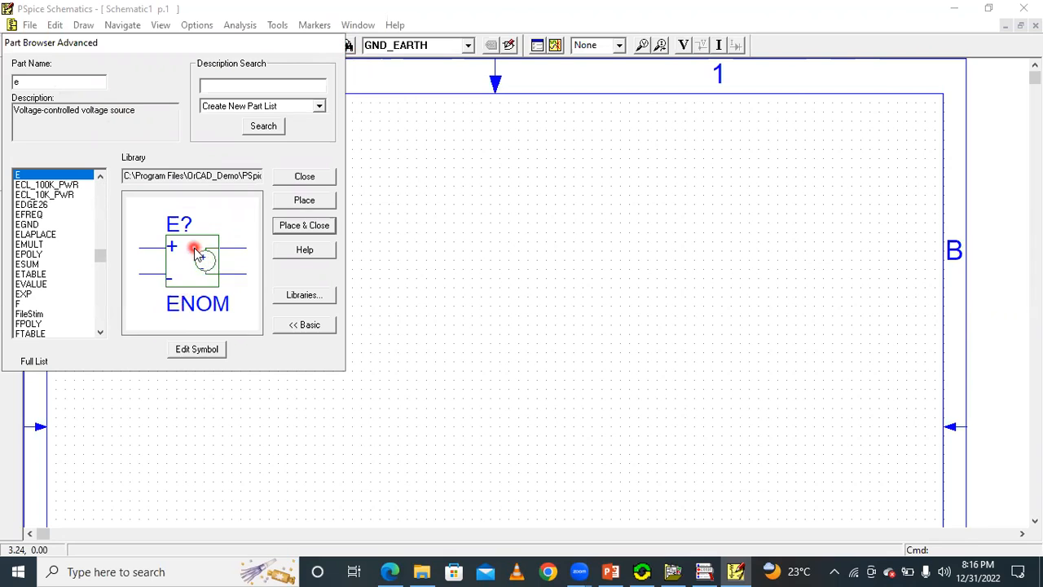
pyautogui.click(68, 88)
pyautogui.press('BackSpace')
pyautogui.write('f')
pyautogui.click(191, 274)
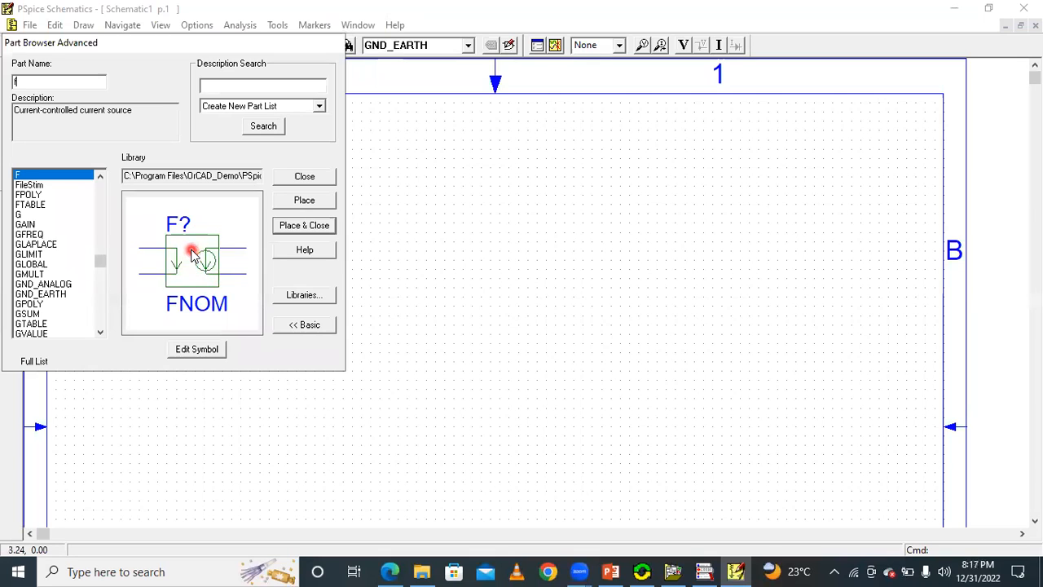
pyautogui.press('BackSpace')
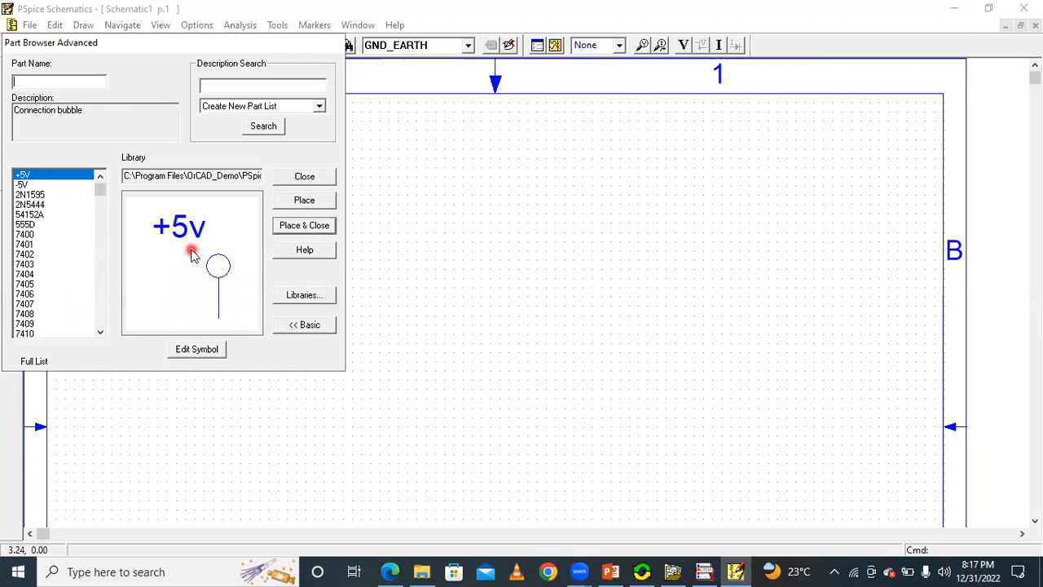
pyautogui.write('g')
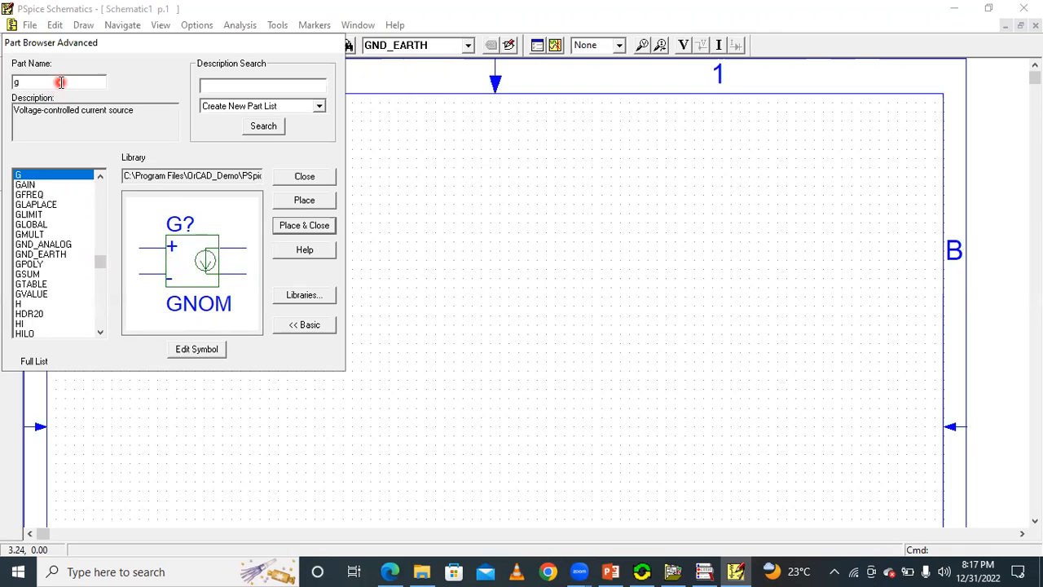
pyautogui.press('BackSpace')
pyautogui.write('H')
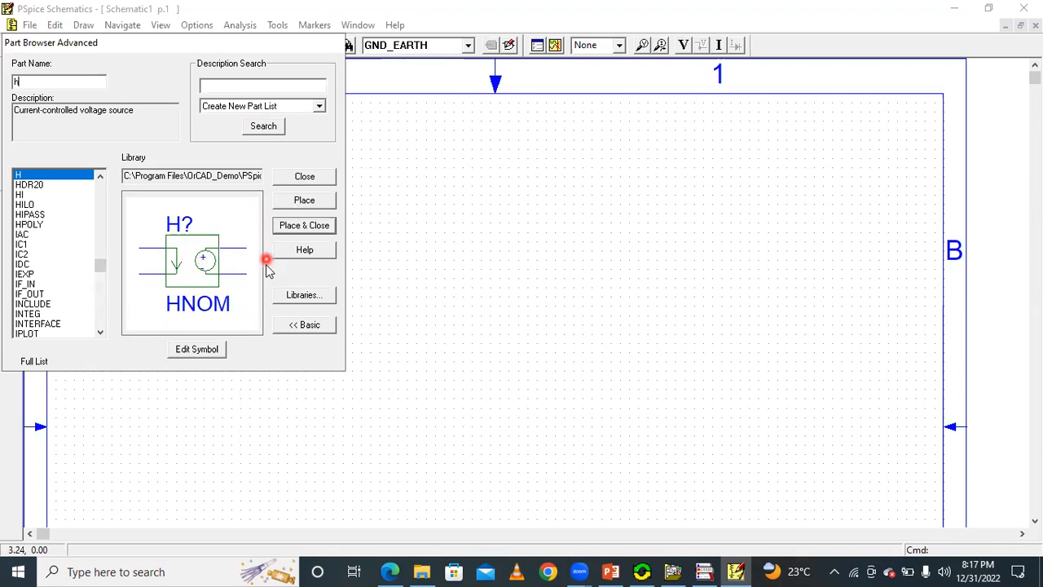
pyautogui.click(303, 177)
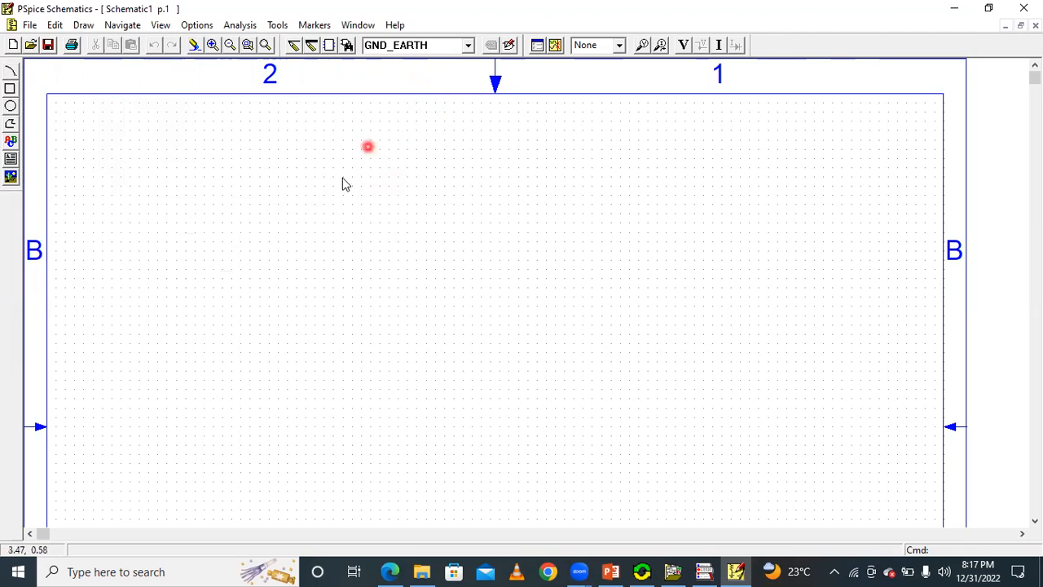
# Place one voltage-controlled voltage source (part E) on the empty schematic and close the part browser.
pyautogui.click(346, 45)
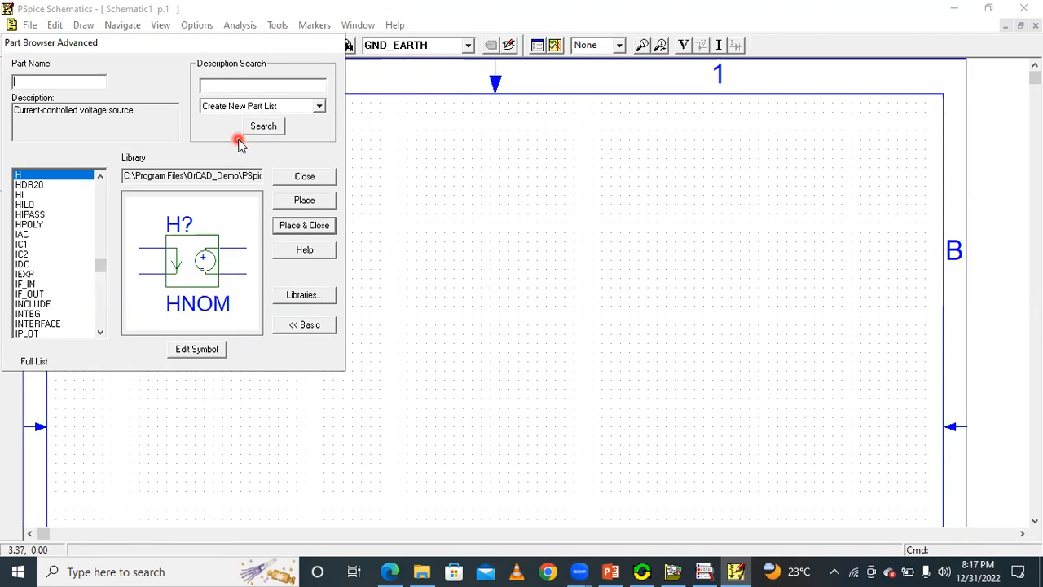
pyautogui.write('e')
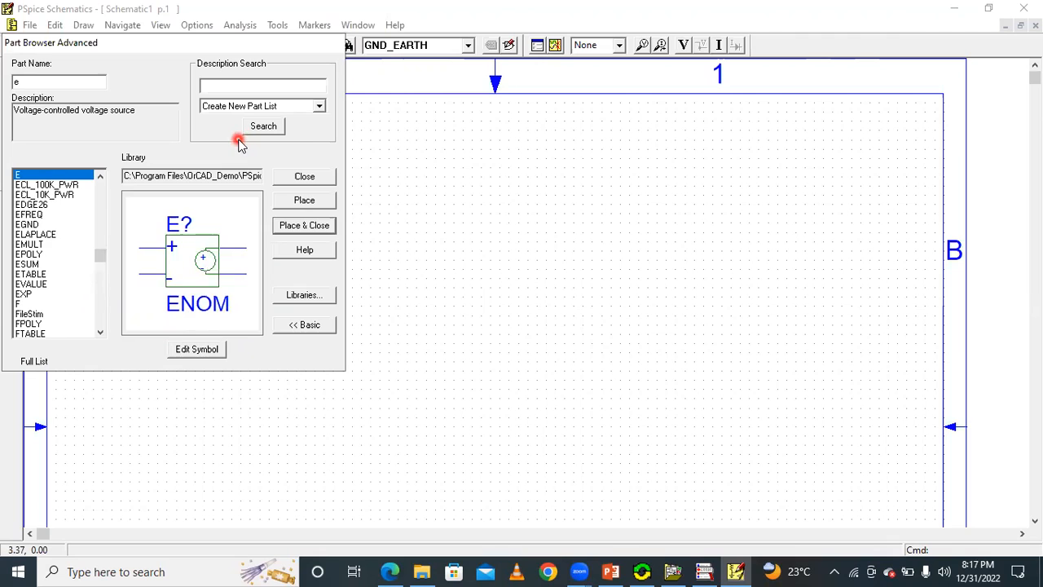
pyautogui.click(310, 202)
pyautogui.click(434, 255)
pyautogui.click(314, 178)
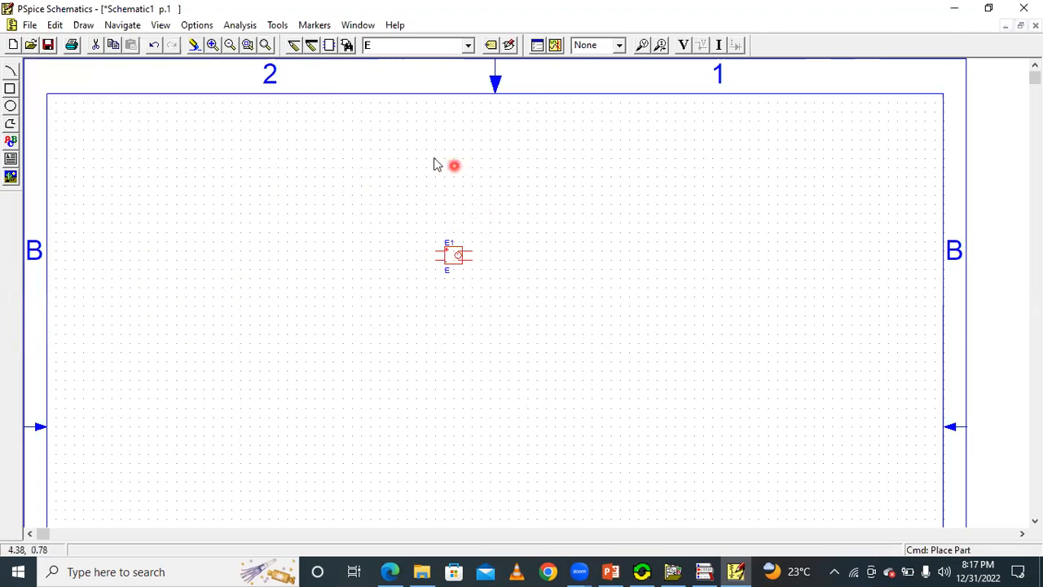
# Move the voltage-controlled source E1 toward the left side of the sheet, leaving room beside it for the other parts.
pyautogui.moveTo(456, 259); pyautogui.dragTo(269, 273)
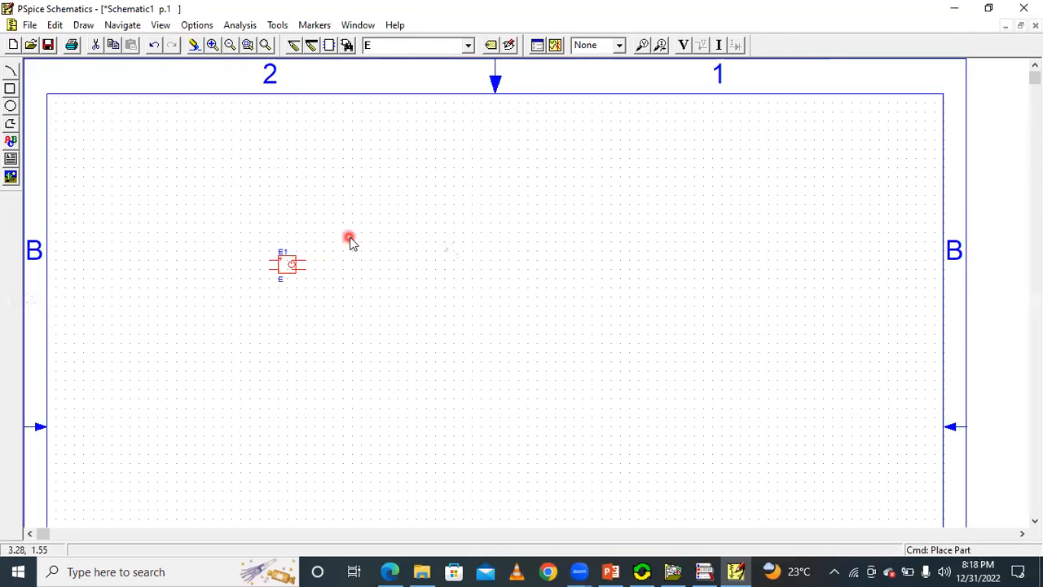
pyautogui.click(213, 46)
pyautogui.click(214, 46)
pyautogui.click(213, 46)
pyautogui.click(194, 287)
pyautogui.moveTo(205, 267); pyautogui.dragTo(252, 285)
pyautogui.click(306, 301)
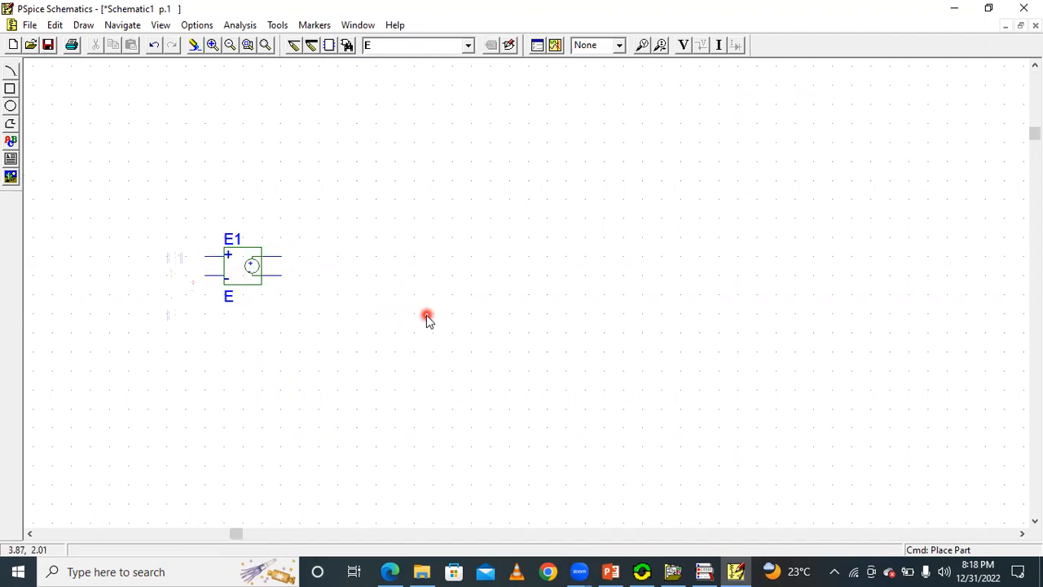
# Switch to PowerPoint to examine the VCVS circuit on slide 3, and return to PSpice Schematics.
pyautogui.click(610, 572)
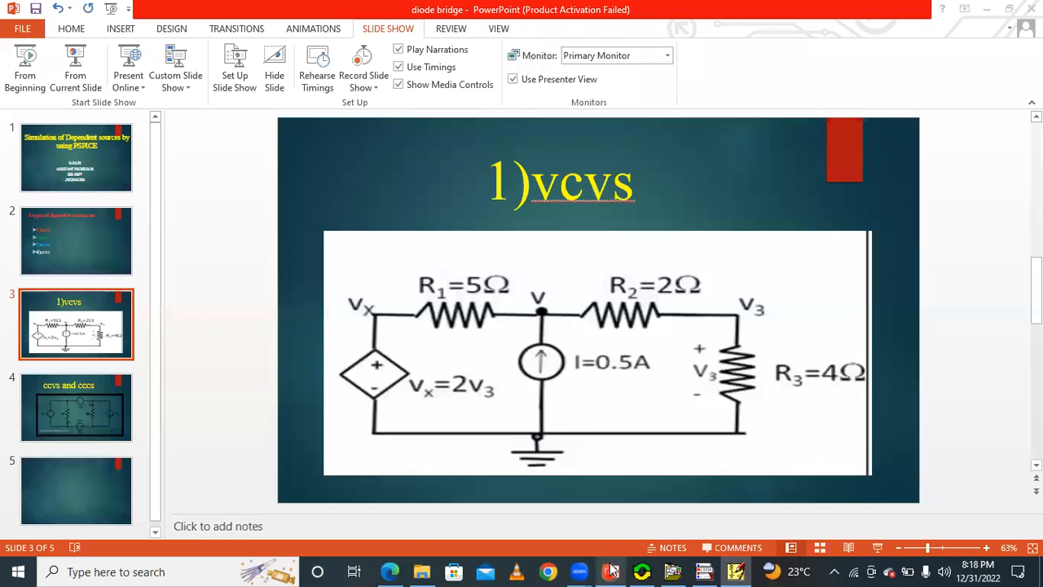
pyautogui.scroll(-1, 458, 366)
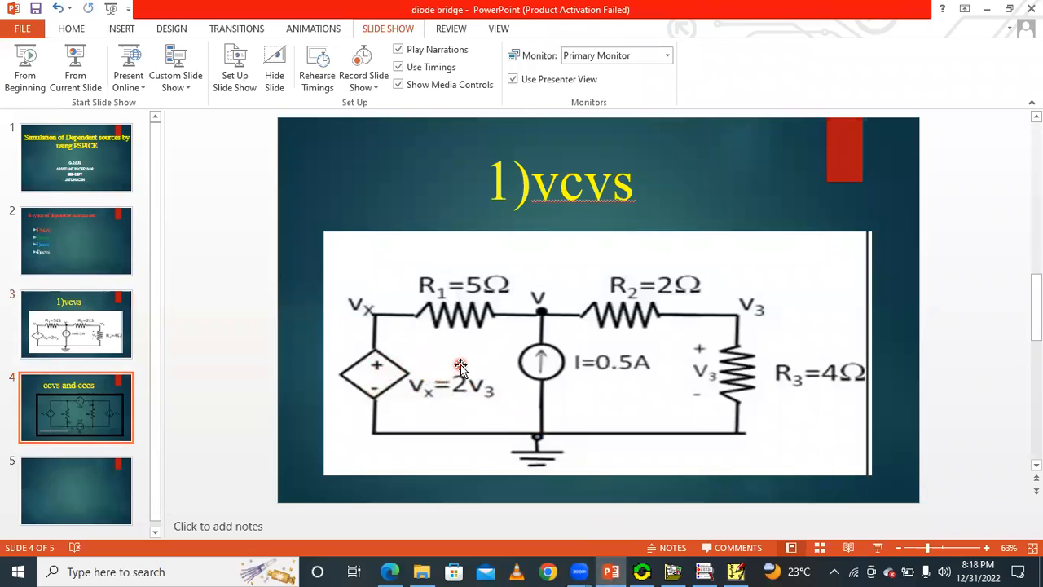
pyautogui.scroll(1, 447, 348)
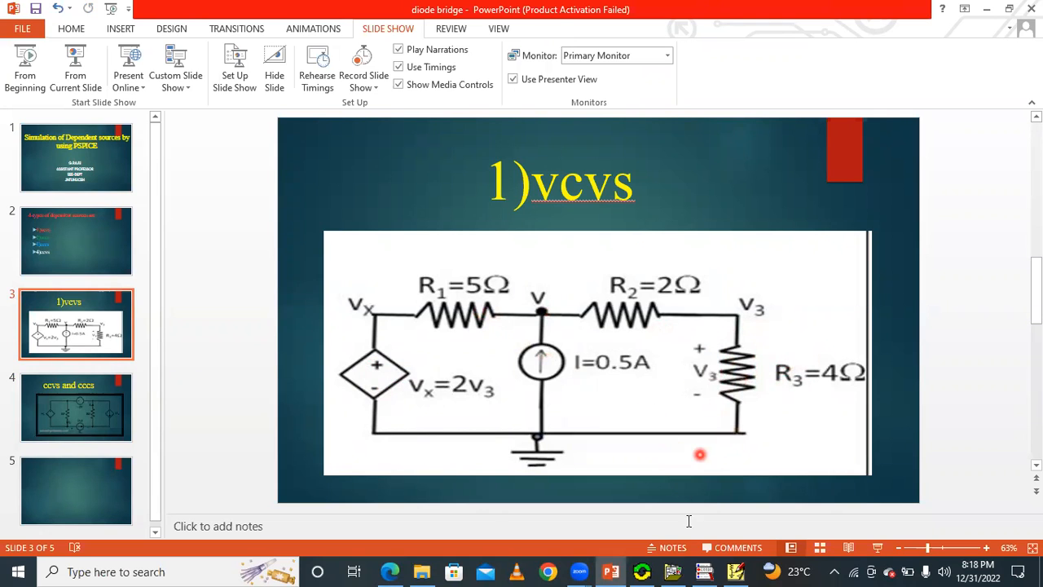
pyautogui.click(736, 572)
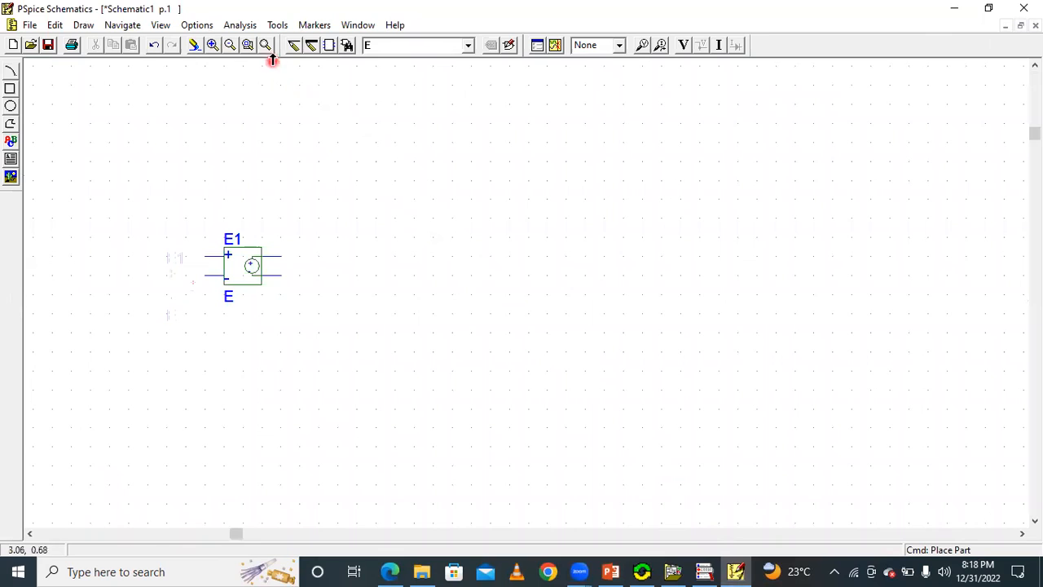
# Place three resistors (part r): R1 and R2 horizontally in a row, and R3 rotated vertically, lower and to the right of R2.
pyautogui.click(349, 46)
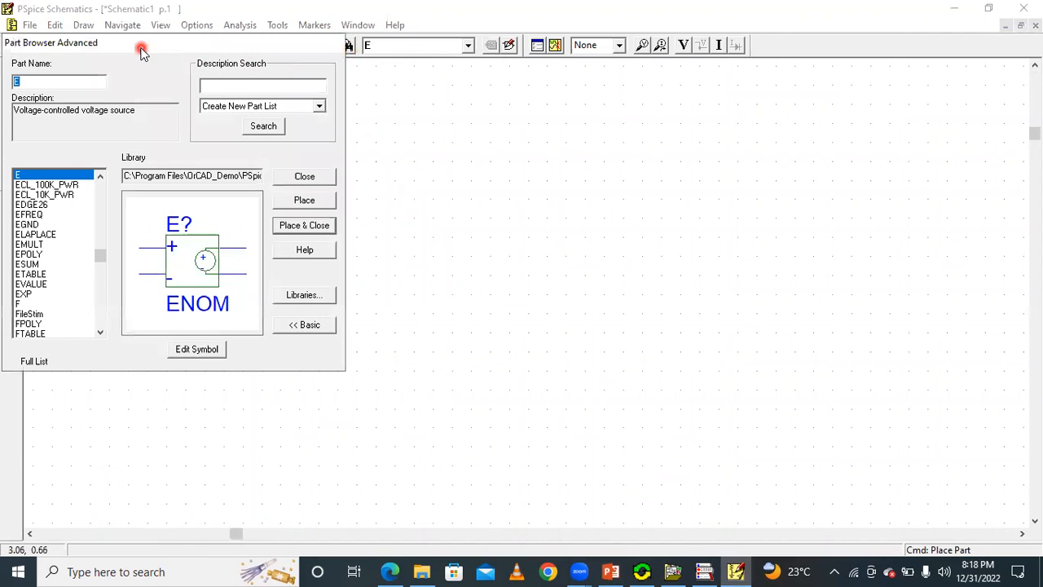
pyautogui.write('r')
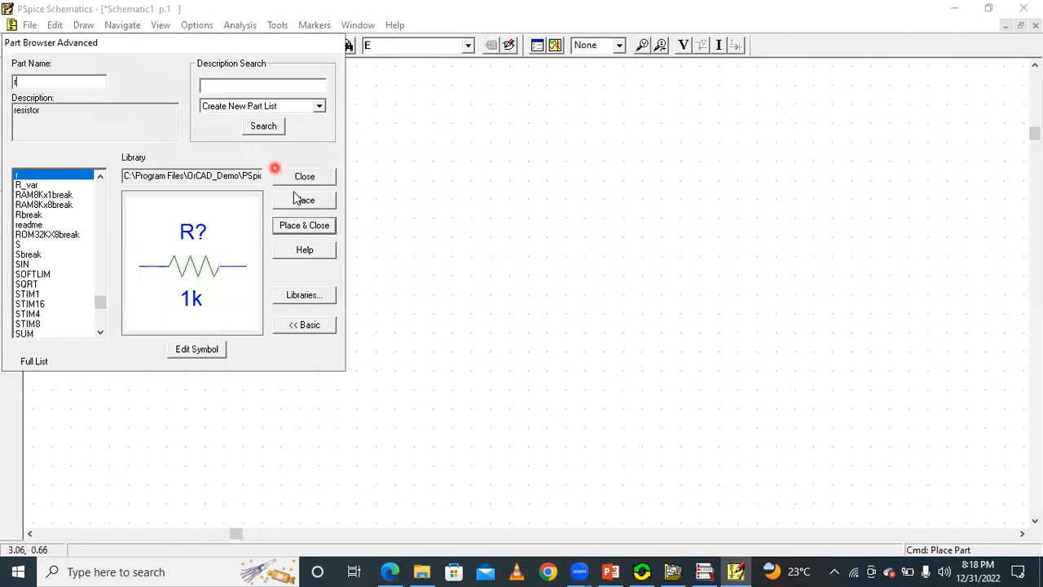
pyautogui.click(311, 204)
pyautogui.click(417, 200)
pyautogui.click(626, 203)
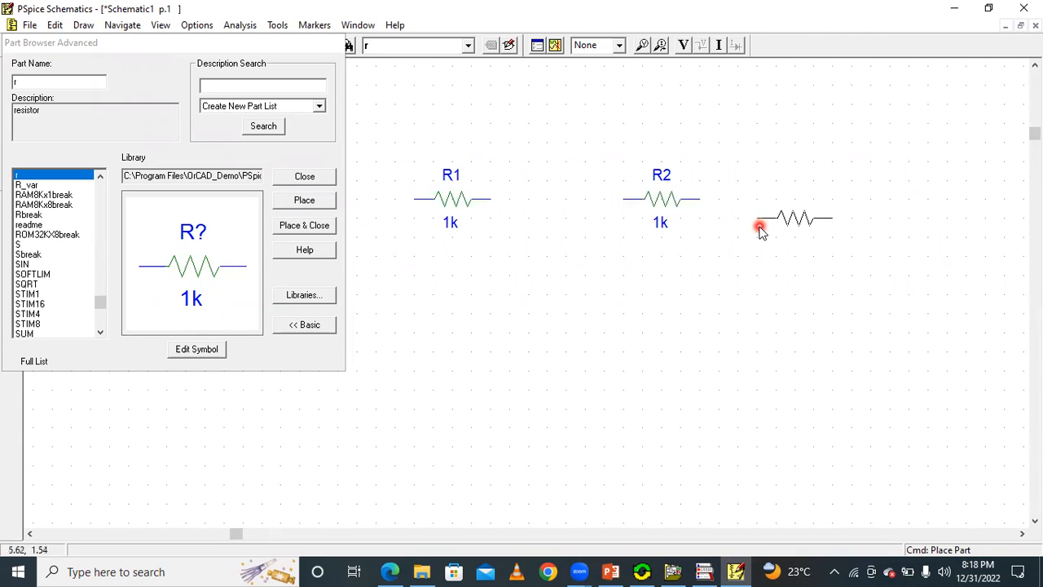
pyautogui.hotkey('ctrl', 'r')
pyautogui.click(775, 311)
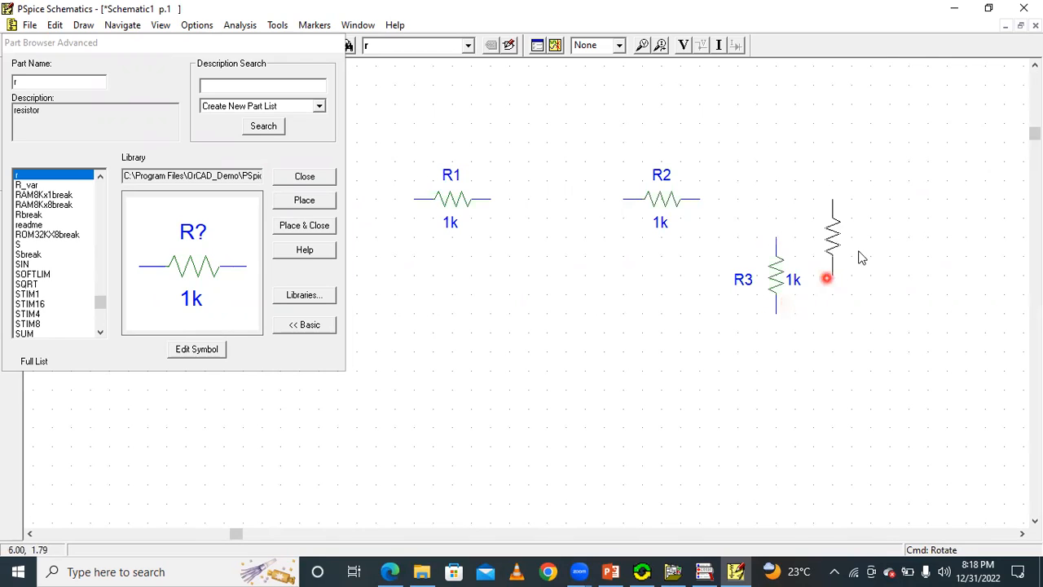
# Place an IDC current source between R1 and R2, rotated so its arrow points up, and close the part browser.
pyautogui.click(96, 85)
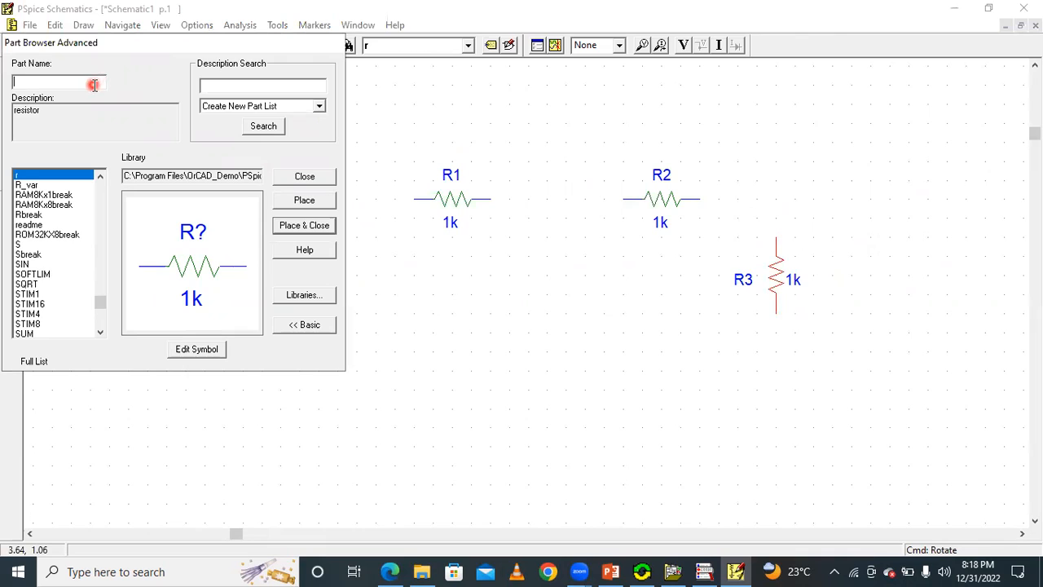
pyautogui.write('idc')
pyautogui.click(302, 201)
pyautogui.hotkey('ctrl', 'r')
pyautogui.hotkey('ctrl', 'r')
pyautogui.click(548, 289)
pyautogui.press('Escape')
pyautogui.click(304, 178)
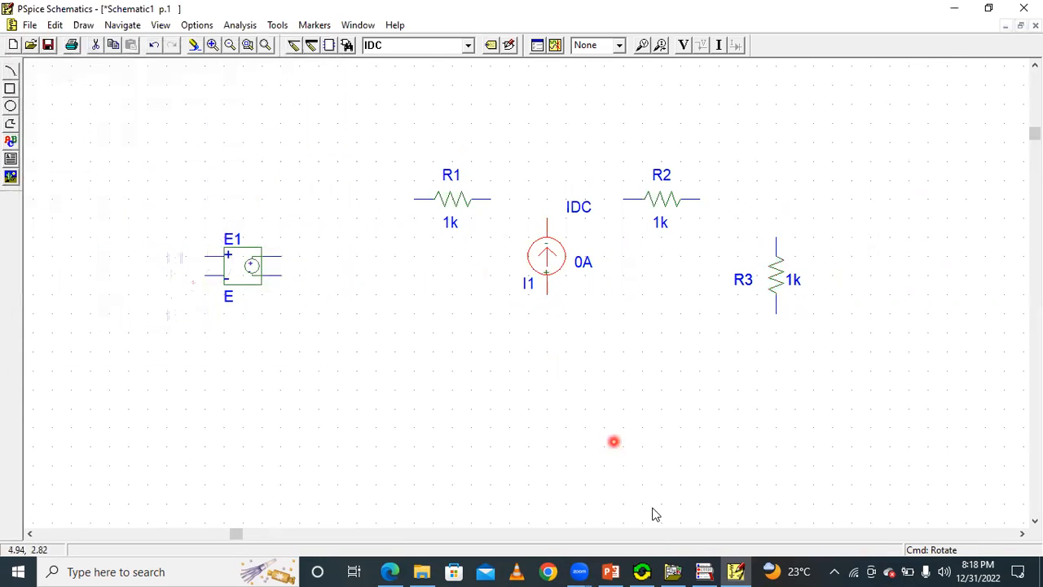
# Check the slide's circuit and rearrange the parts: spread R1 and R2 apart, lower the current source, and shift E1 closer to R1.
pyautogui.click(612, 570)
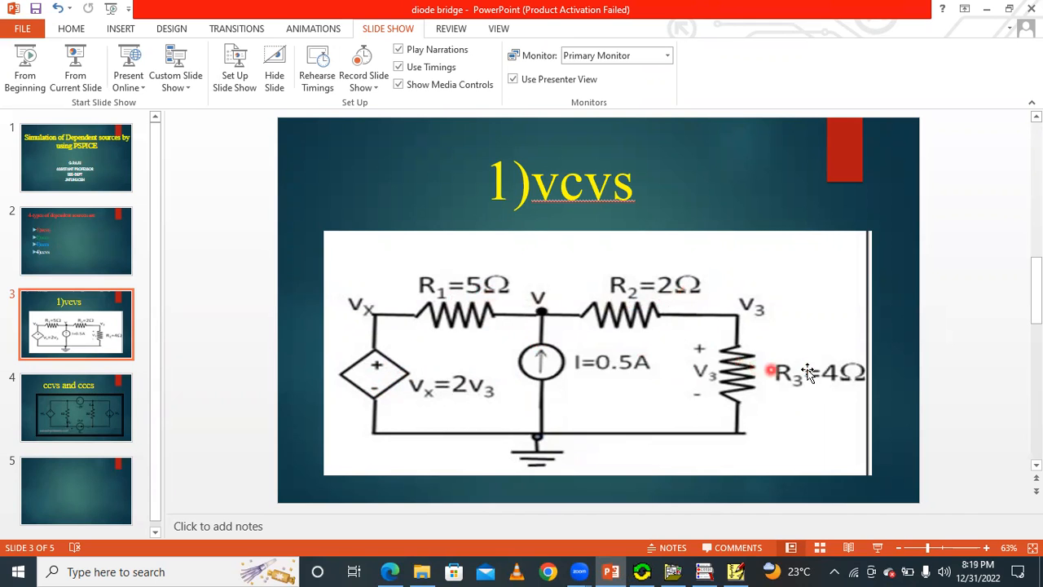
pyautogui.click(619, 571)
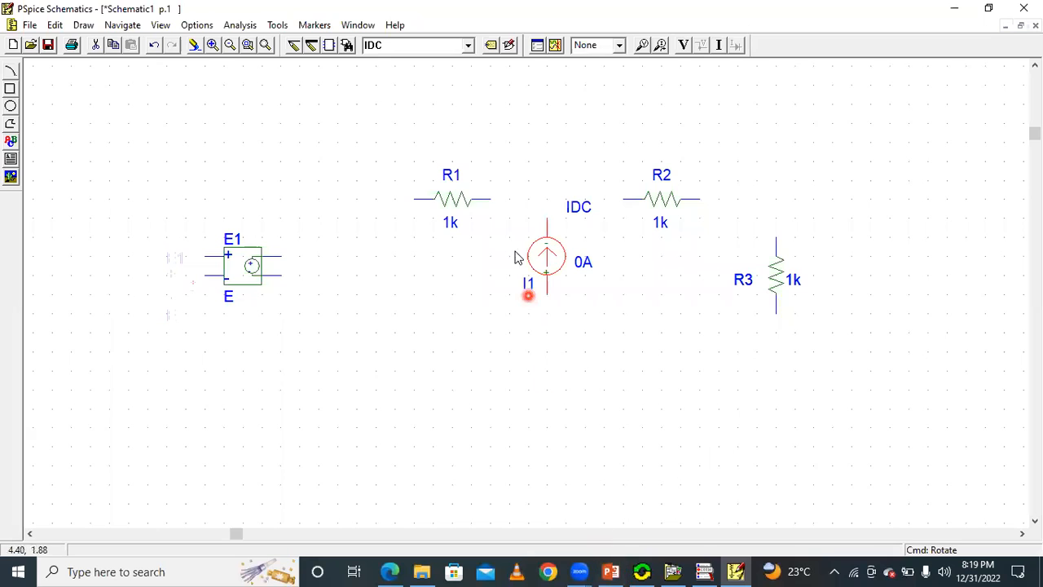
pyautogui.moveTo(468, 204); pyautogui.dragTo(430, 210)
pyautogui.moveTo(650, 198); pyautogui.dragTo(711, 205)
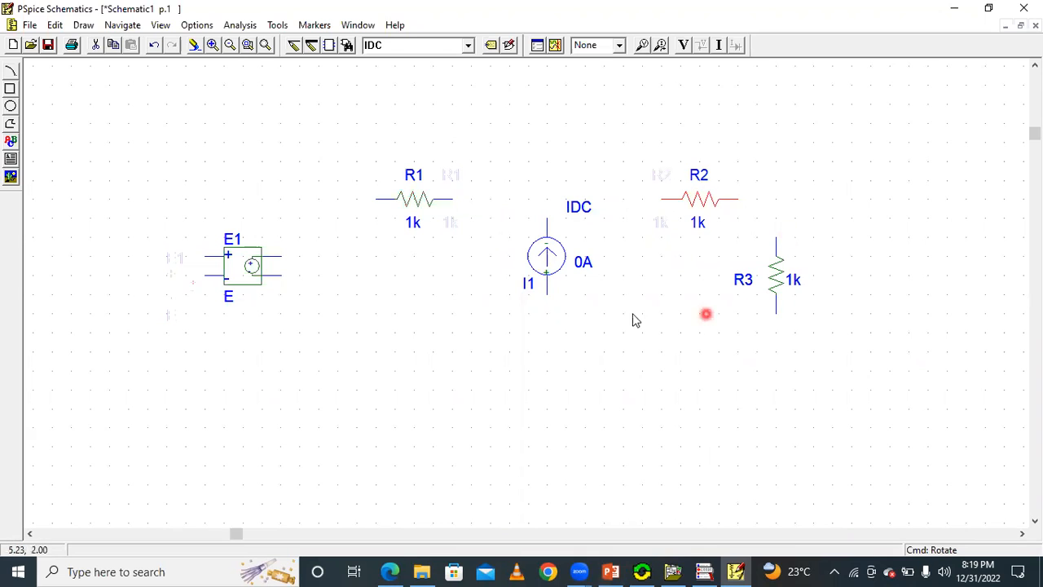
pyautogui.click(546, 259)
pyautogui.moveTo(546, 259); pyautogui.dragTo(547, 296)
pyautogui.click(641, 300)
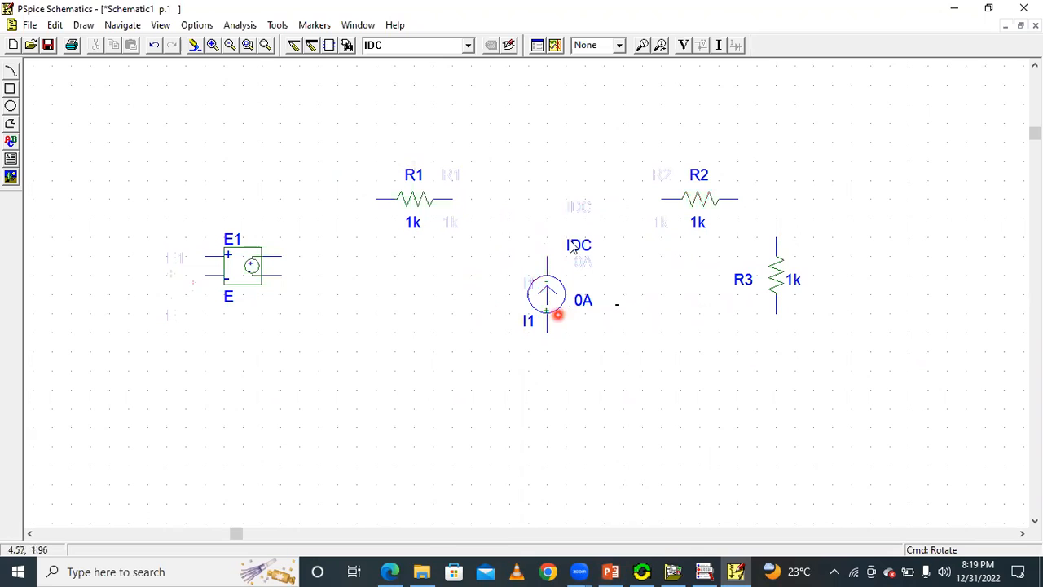
pyautogui.moveTo(248, 265); pyautogui.dragTo(287, 284)
pyautogui.click(396, 271)
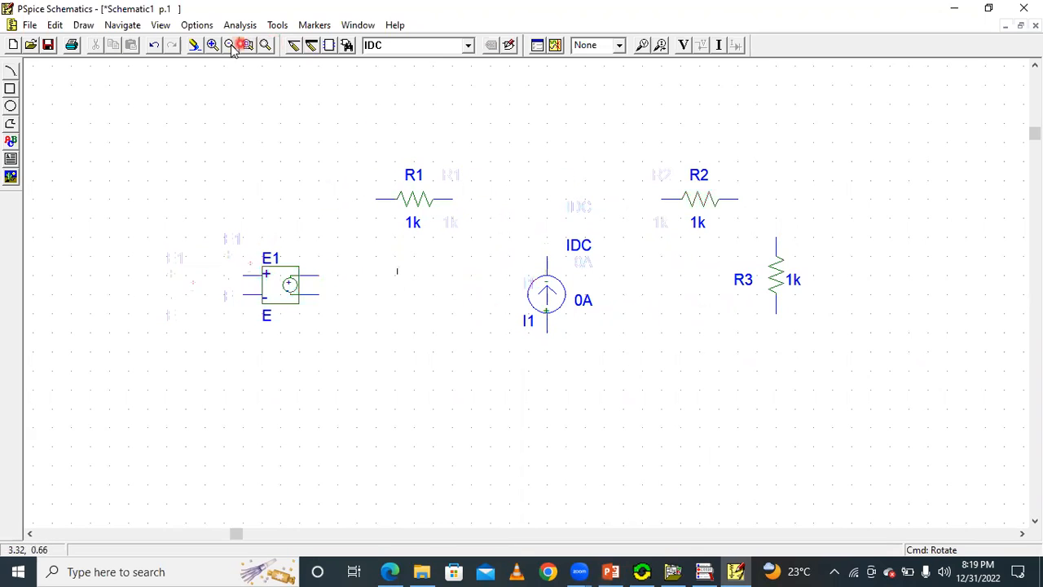
# Wire R1's right end to the top of the current source, and connect that junction to R2's left end.
pyautogui.click(294, 46)
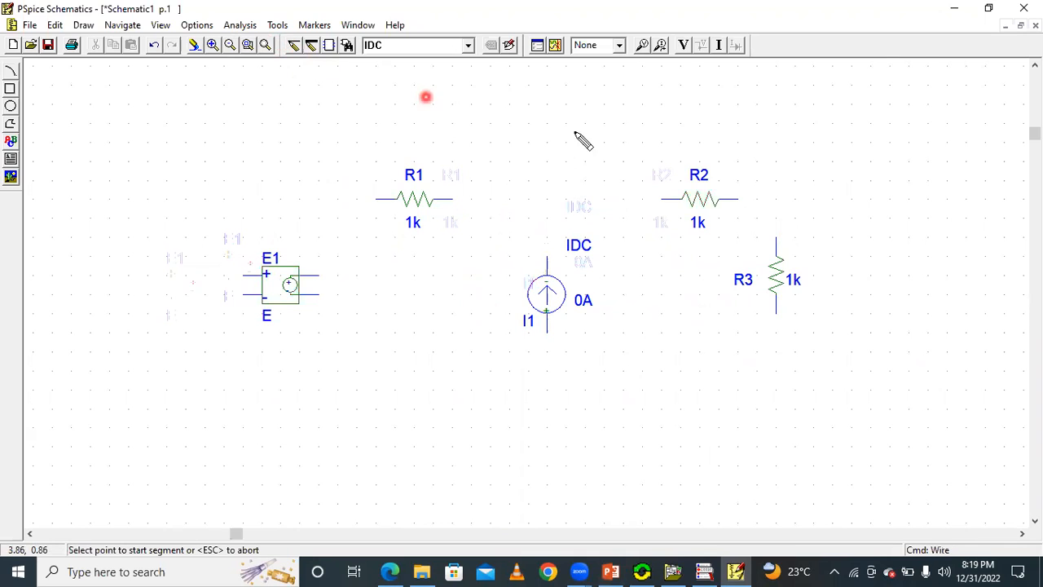
pyautogui.click(453, 198)
pyautogui.click(546, 259)
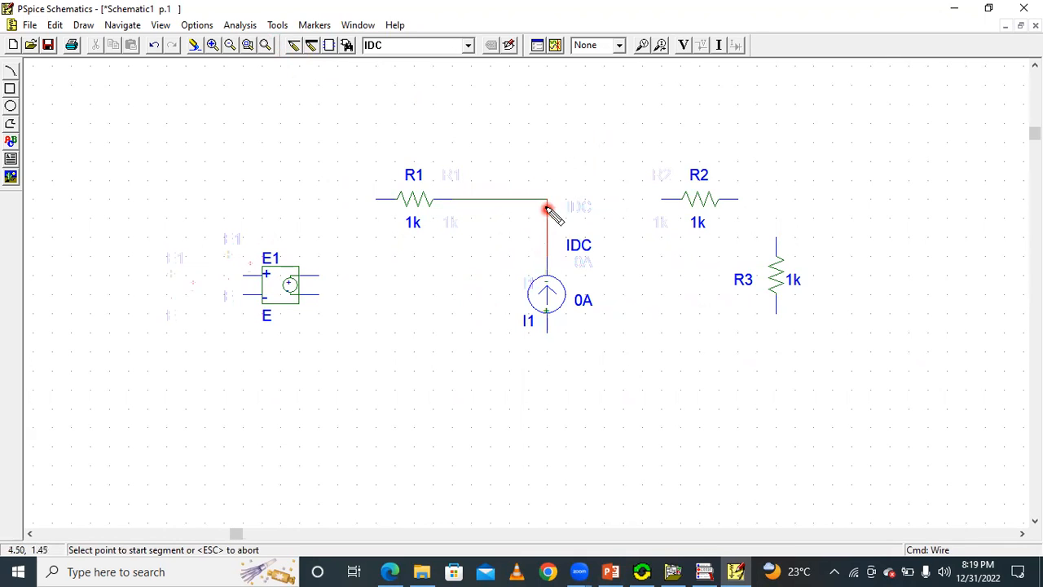
pyautogui.click(546, 199)
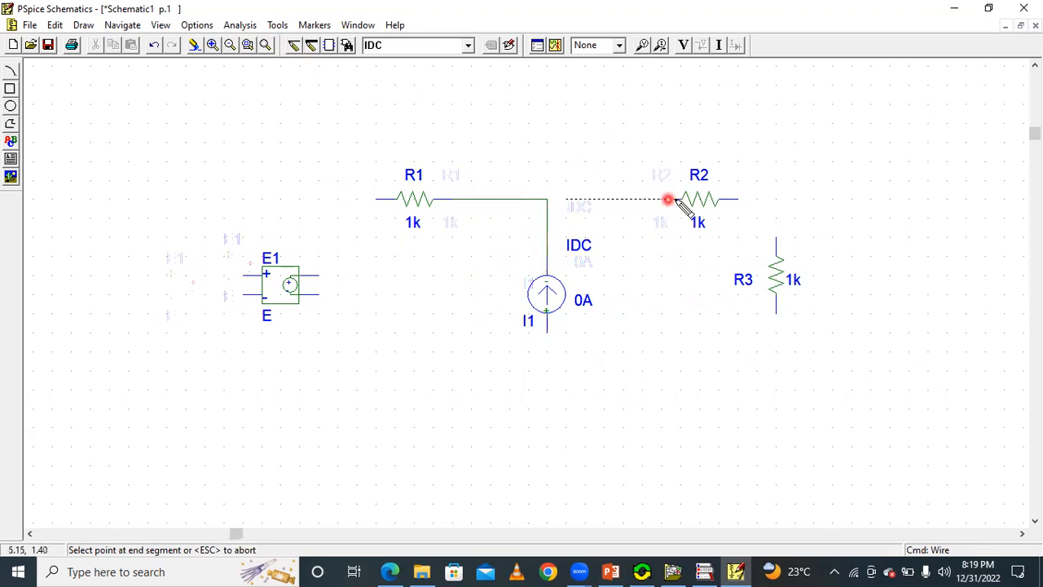
pyautogui.click(548, 200)
pyautogui.click(562, 202)
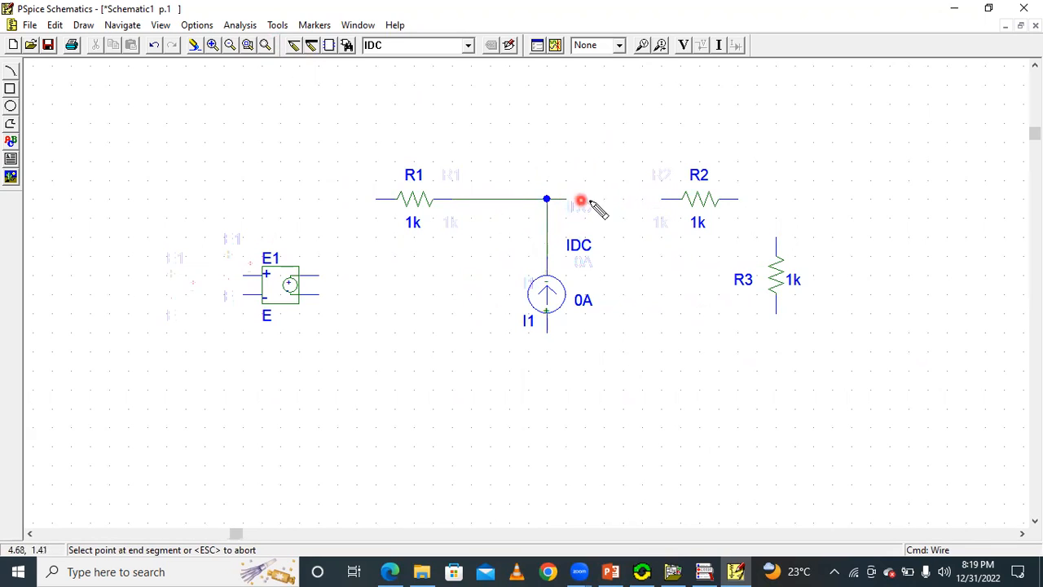
pyautogui.click(658, 199)
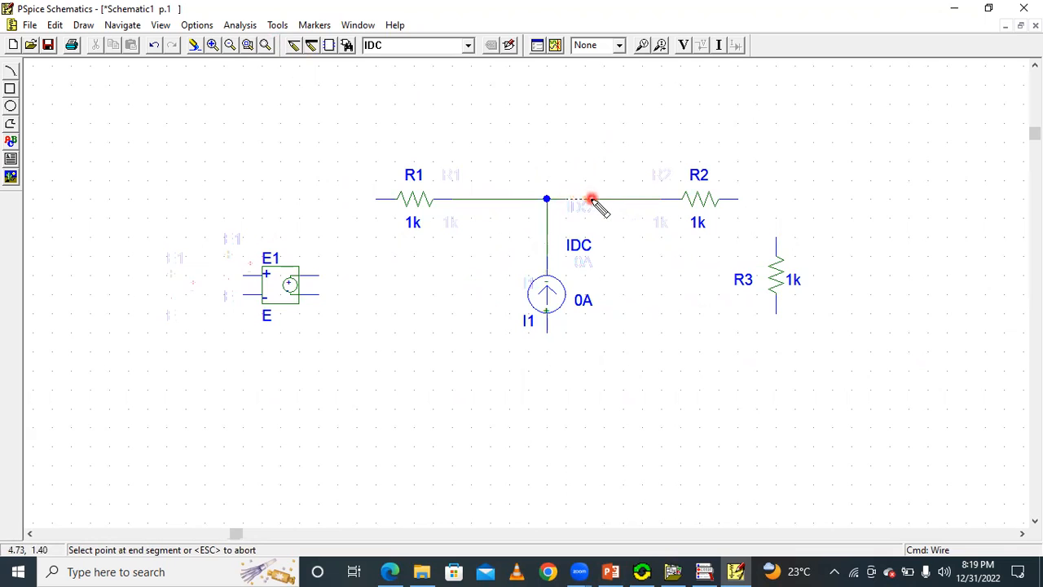
pyautogui.click(605, 236)
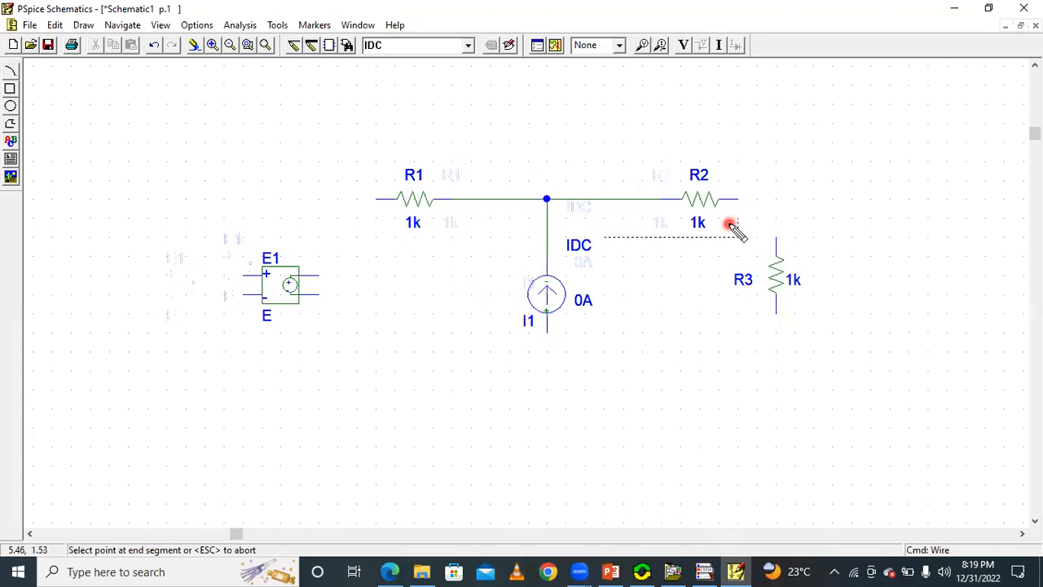
pyautogui.rightClick(557, 140)
# Wire R2's free end to the top of R3, and R3's lower end to the bottom terminal of the current source.
pyautogui.click(293, 51)
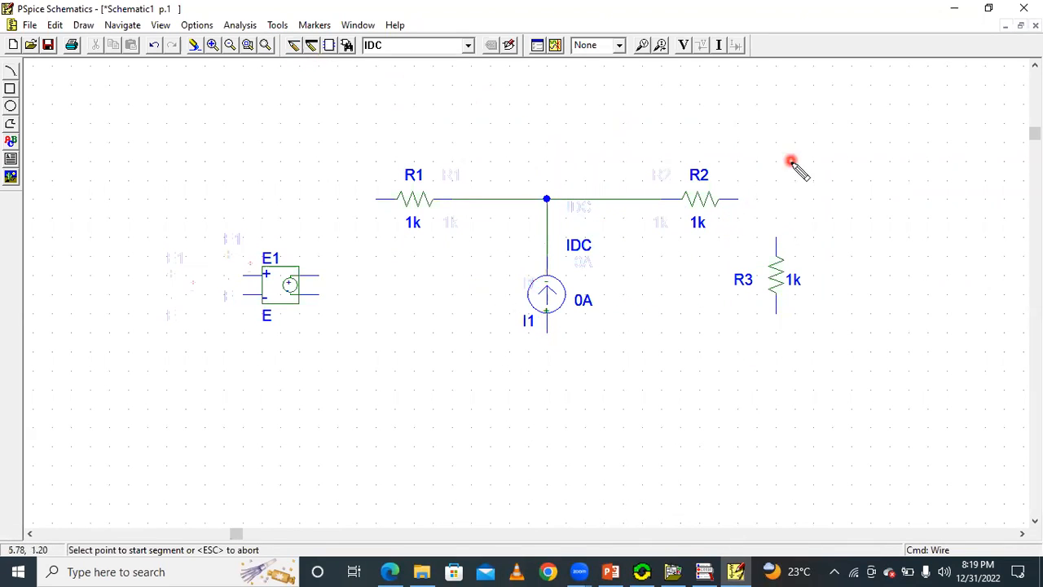
pyautogui.click(739, 199)
pyautogui.click(776, 254)
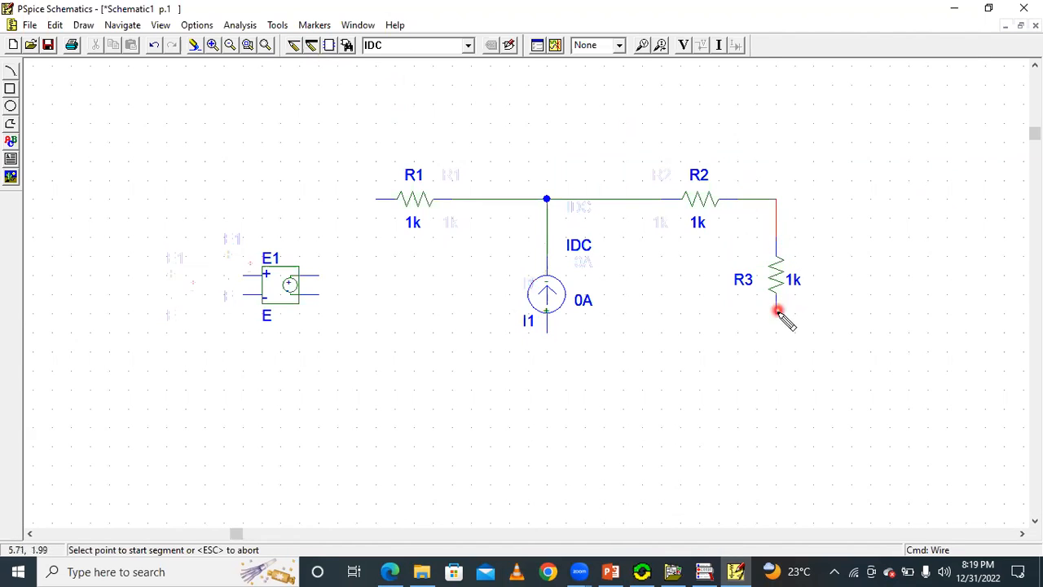
pyautogui.click(777, 317)
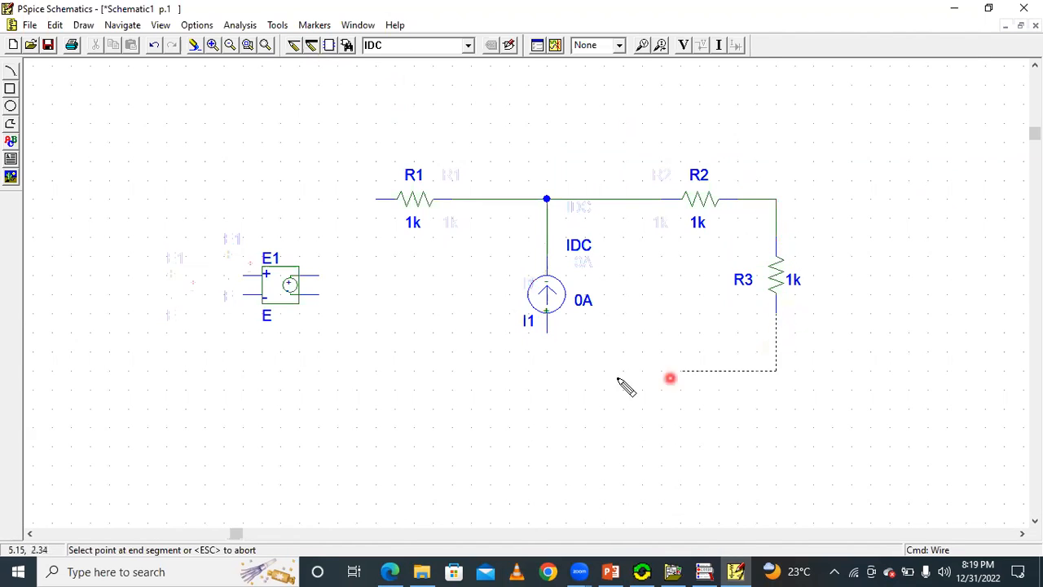
pyautogui.click(551, 353)
pyautogui.click(549, 353)
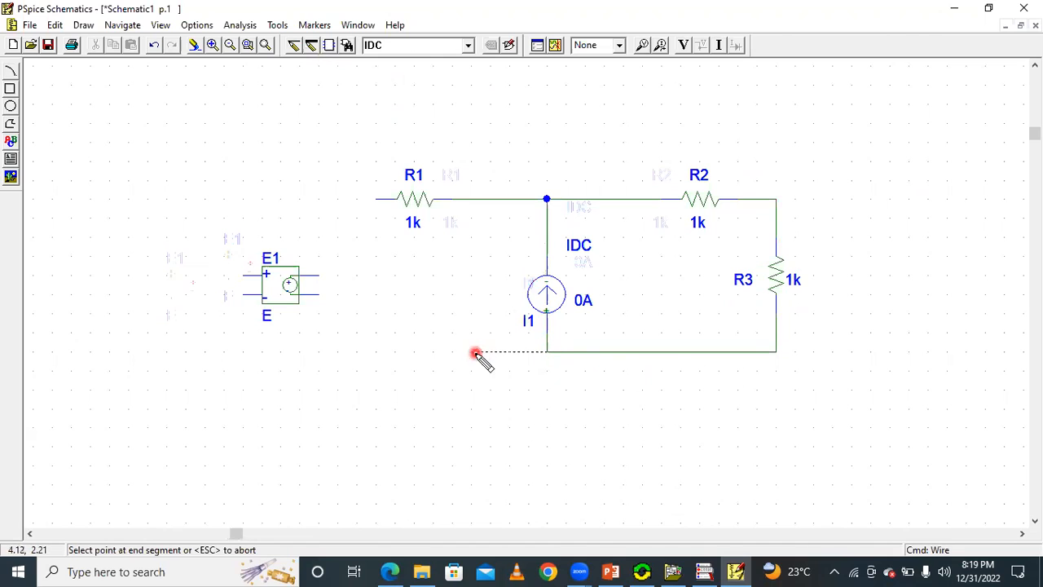
# Extend the bottom wire from the current source toward E1, and shift E1 so its output pins line up with the wire's end.
pyautogui.doubleClick(338, 352)
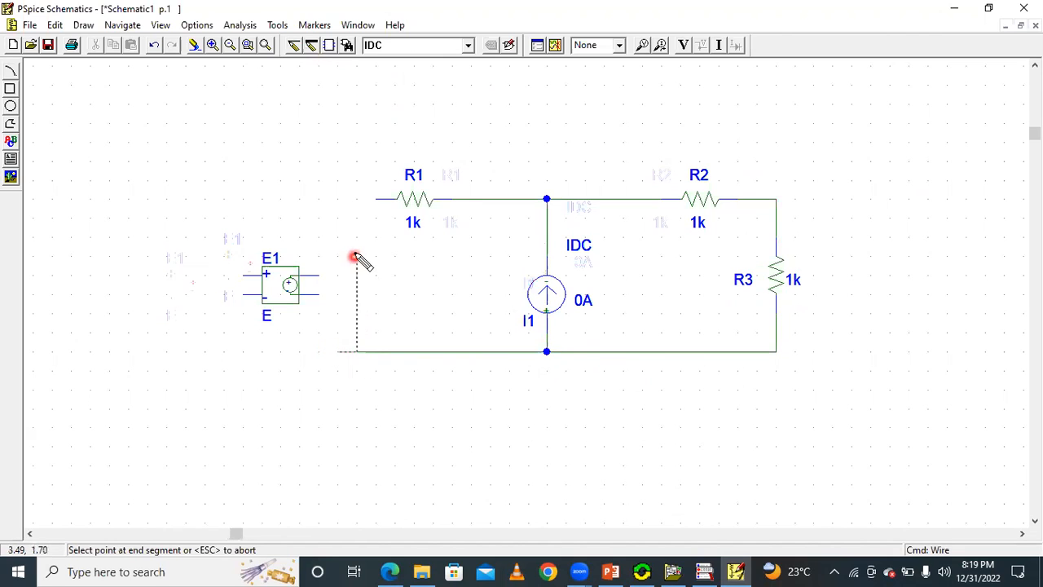
pyautogui.moveTo(277, 288); pyautogui.dragTo(298, 289)
pyautogui.click(381, 275)
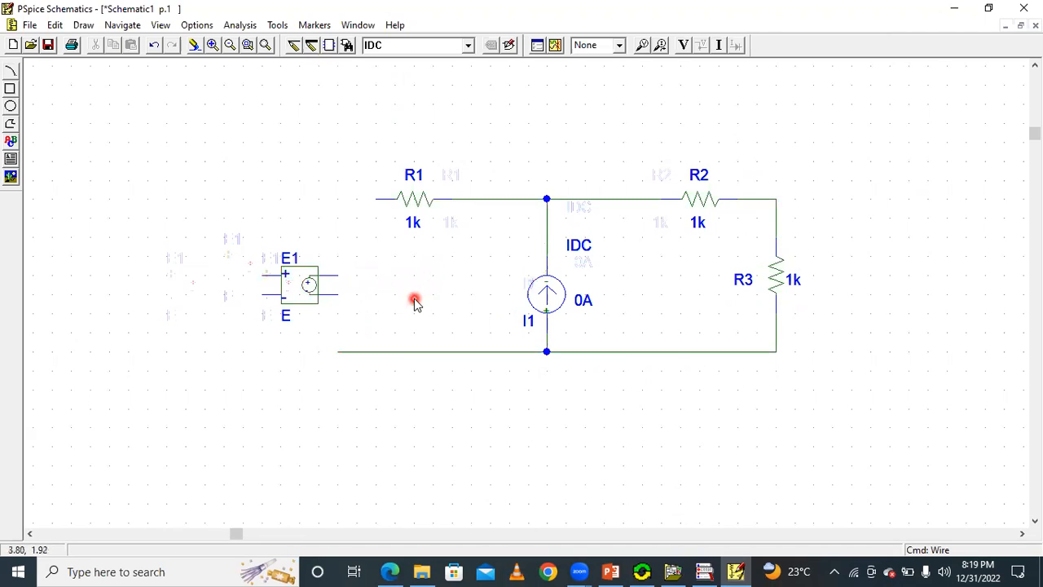
# Try turning E1 by 180 degrees and compare its orientation with the dependent source in the PowerPoint slide's circuit.
pyautogui.click(298, 288)
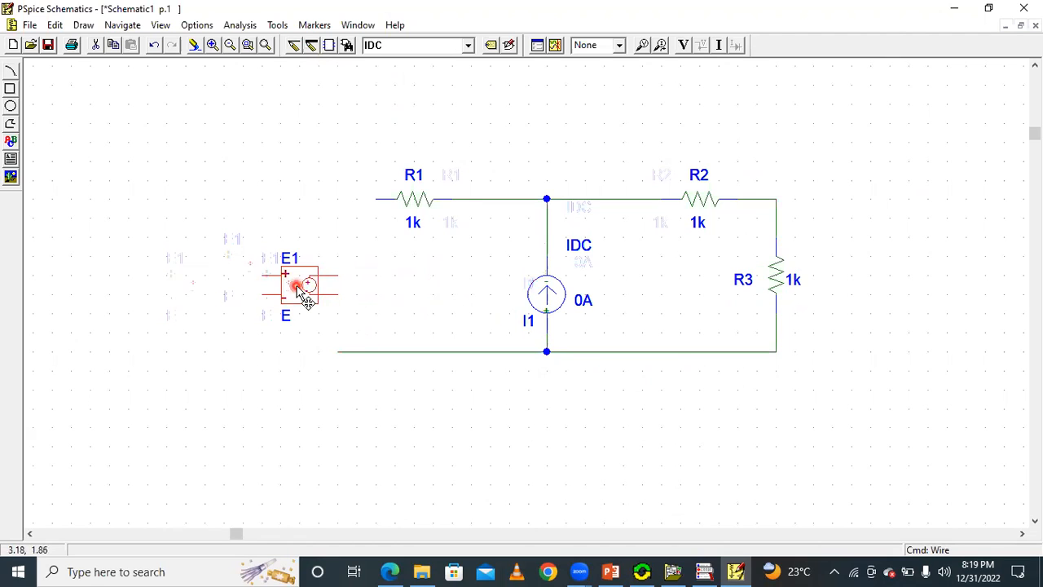
pyautogui.hotkey('ctrl', 'r')
pyautogui.hotkey('ctrl', 'r')
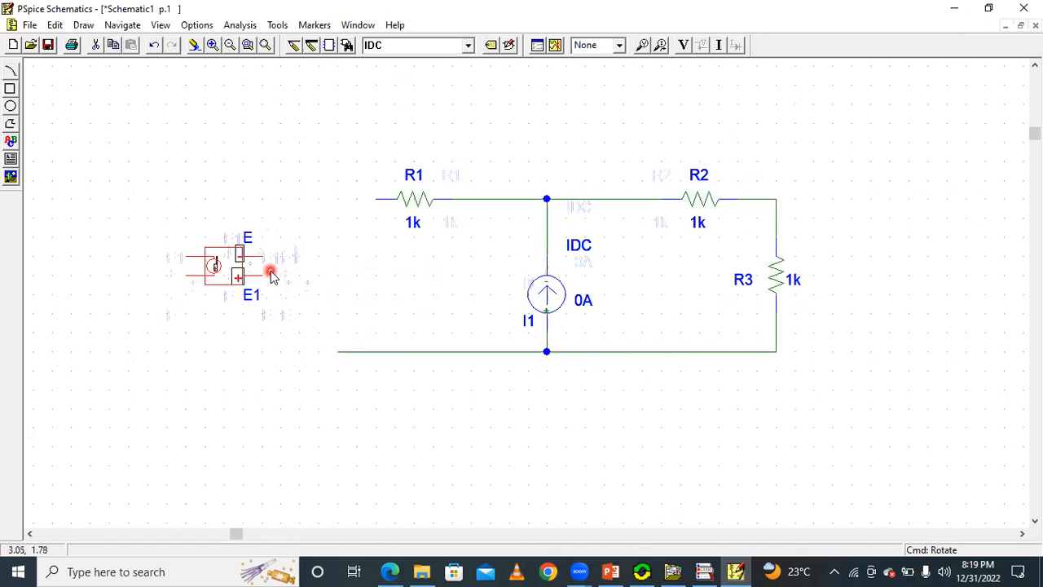
pyautogui.click(735, 572)
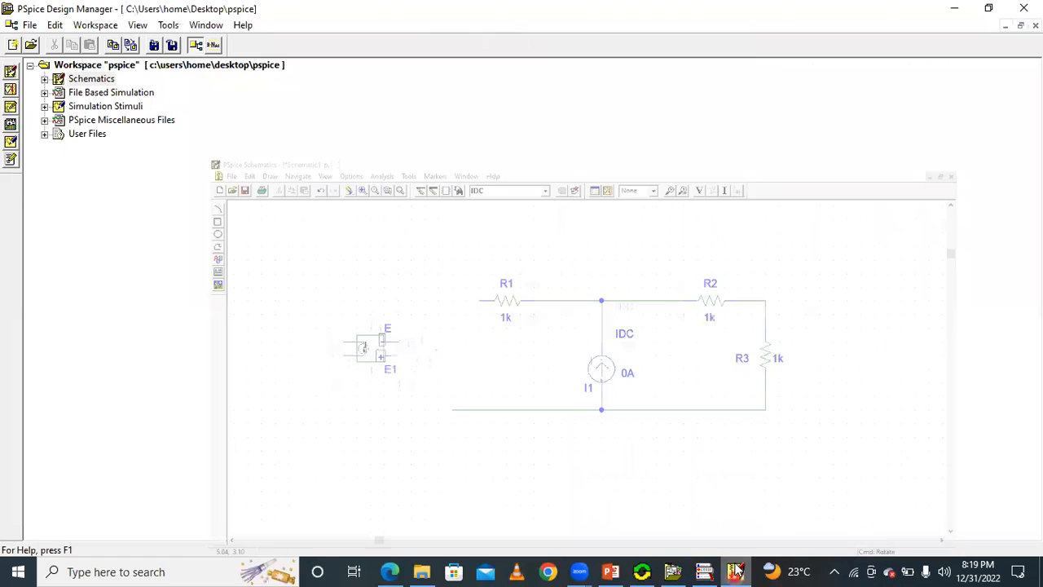
pyautogui.click(736, 571)
pyautogui.click(611, 571)
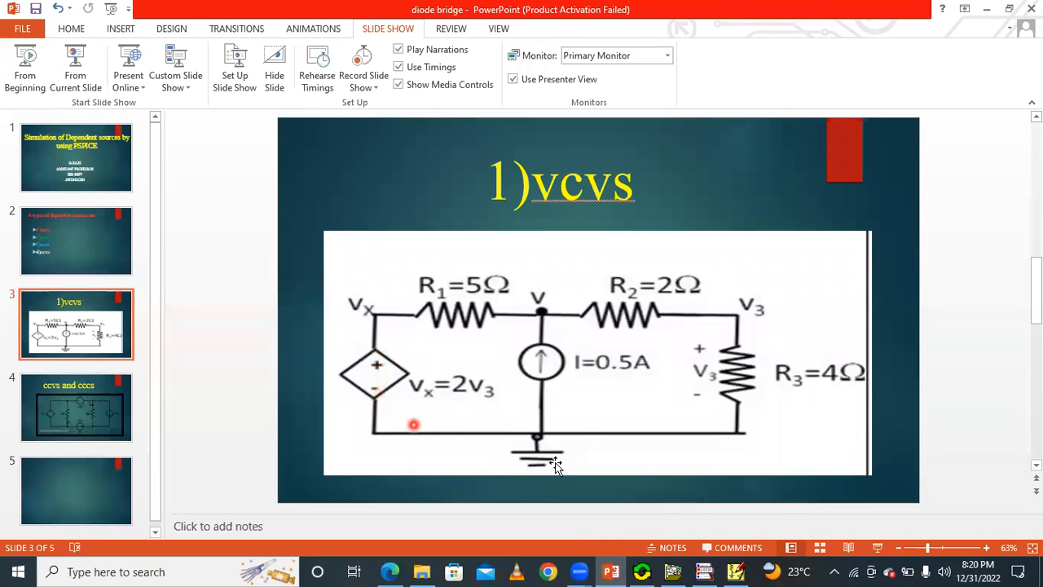
# Return to PSpice Schematics and rotate E1 back so its output pins face R1 again.
pyautogui.click(739, 570)
pyautogui.click(234, 269)
pyautogui.hotkey('ctrl', 'r')
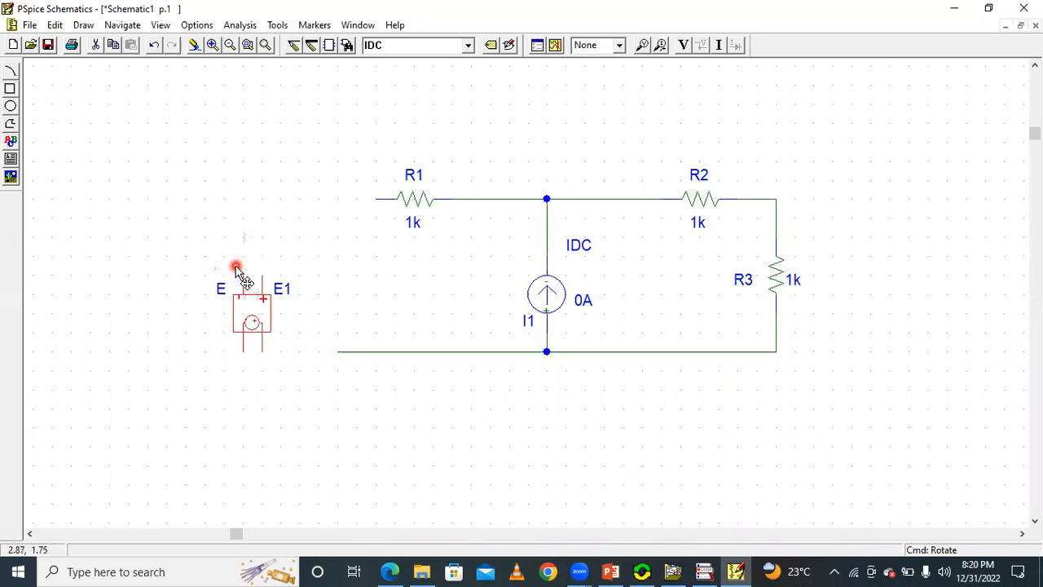
pyautogui.hotkey('ctrl', 'r')
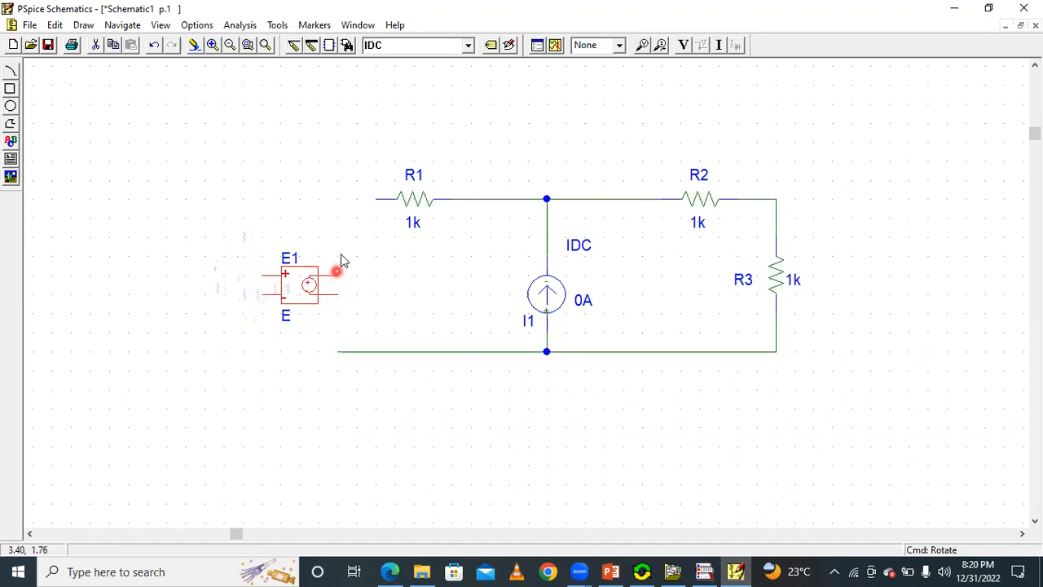
# Wire R1's free end to E1's upper output pin, and connect E1's lower output pin to the bottom wire.
pyautogui.click(292, 45)
pyautogui.click(372, 198)
pyautogui.click(339, 294)
pyautogui.click(342, 354)
pyautogui.rightClick(422, 296)
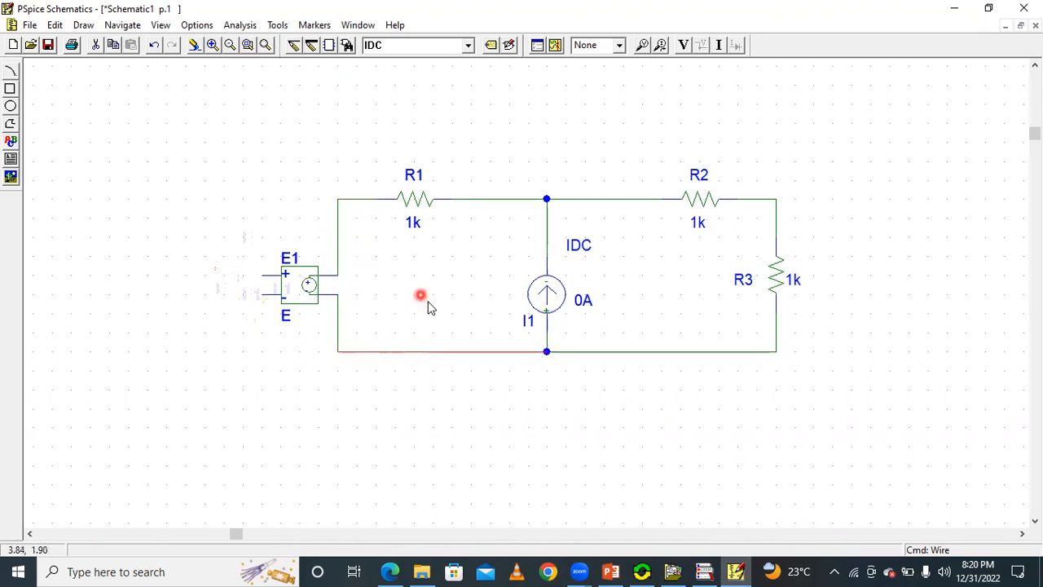
pyautogui.click(549, 391)
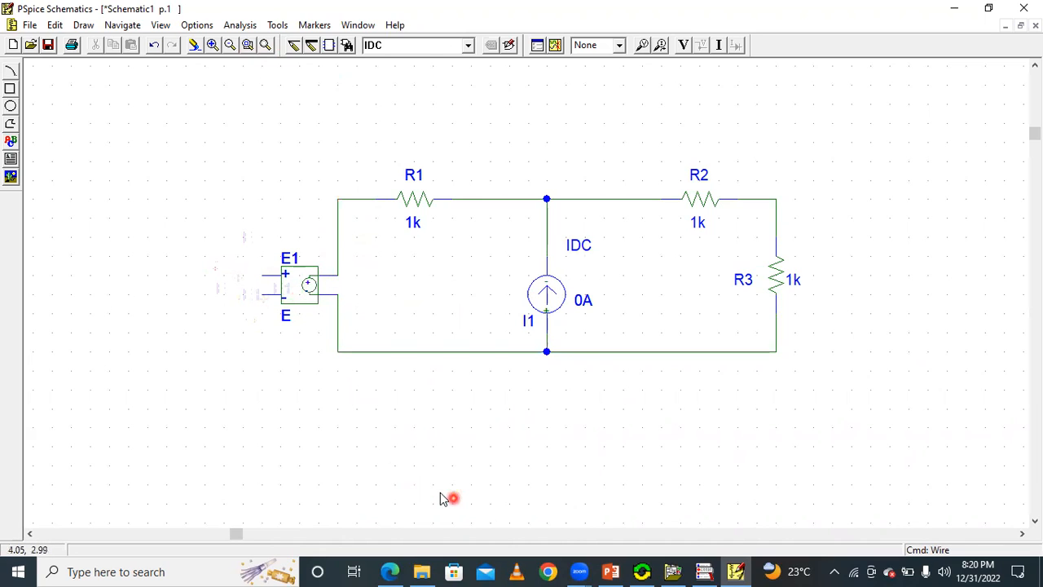
# Check the resistor values on the PowerPoint slide and set R1's value to 5 in PSpice Schematics.
pyautogui.click(737, 571)
pyautogui.click(741, 571)
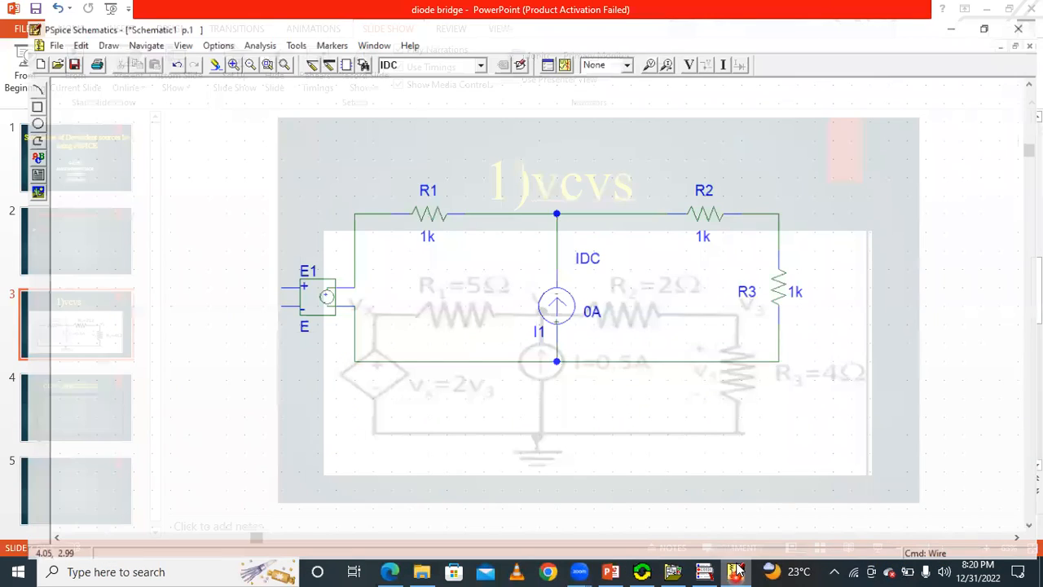
pyautogui.click(748, 569)
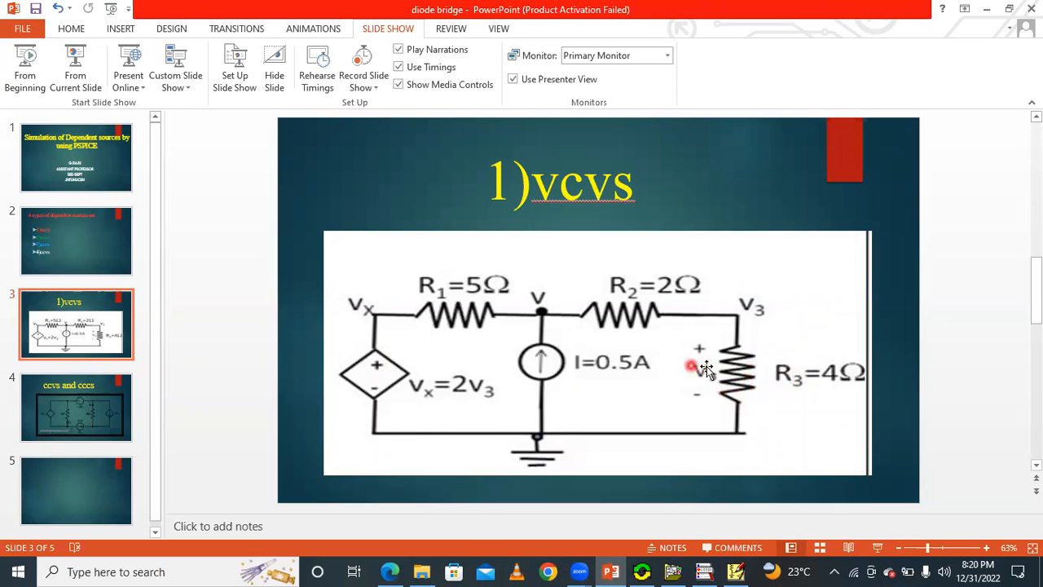
pyautogui.click(736, 570)
pyautogui.doubleClick(418, 202)
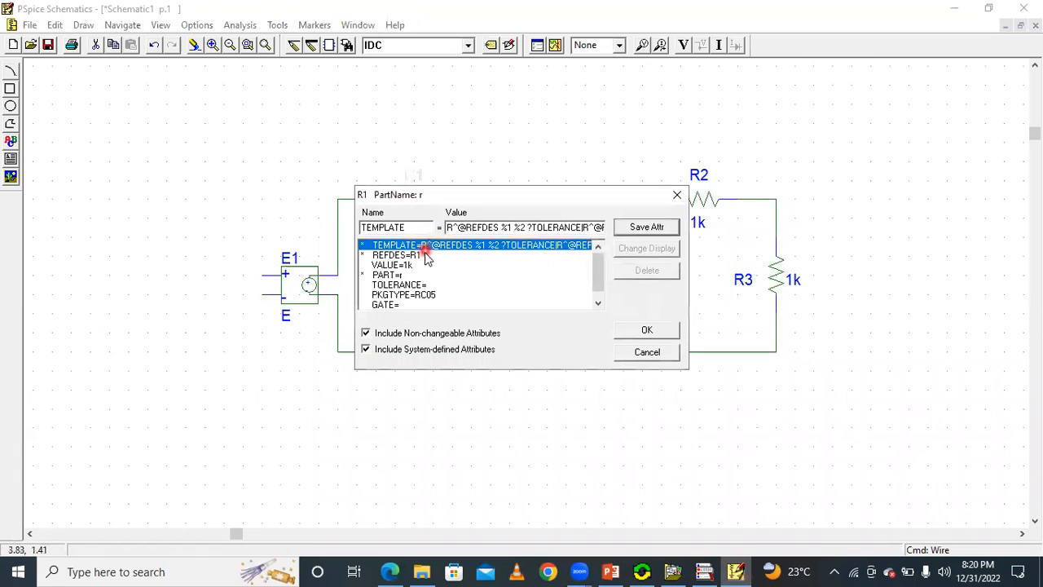
pyautogui.click(422, 265)
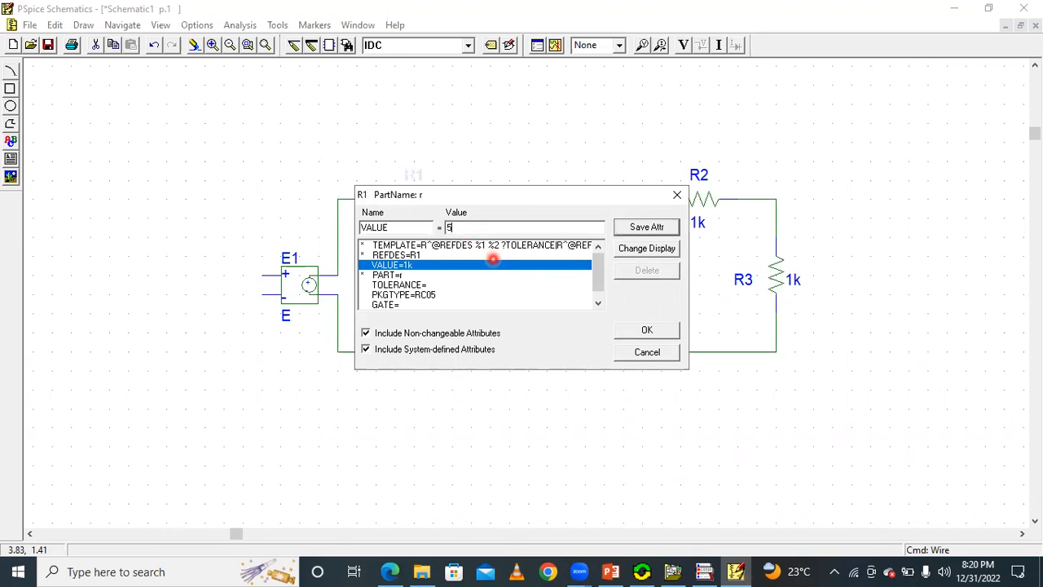
pyautogui.click(634, 228)
pyautogui.click(649, 329)
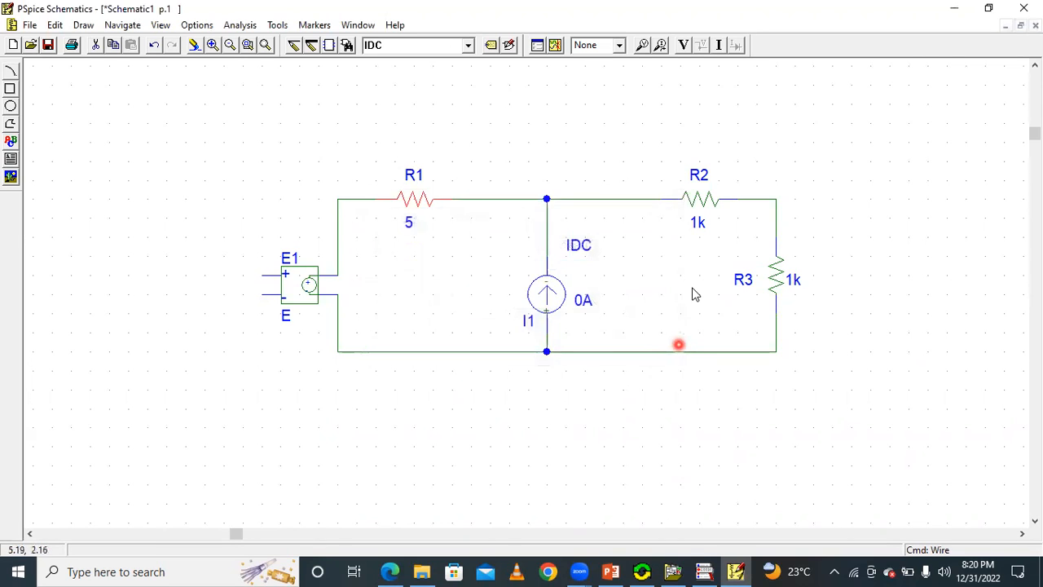
# Check R2's value on the slide and set R2's value to 2 in the schematic.
pyautogui.click(736, 570)
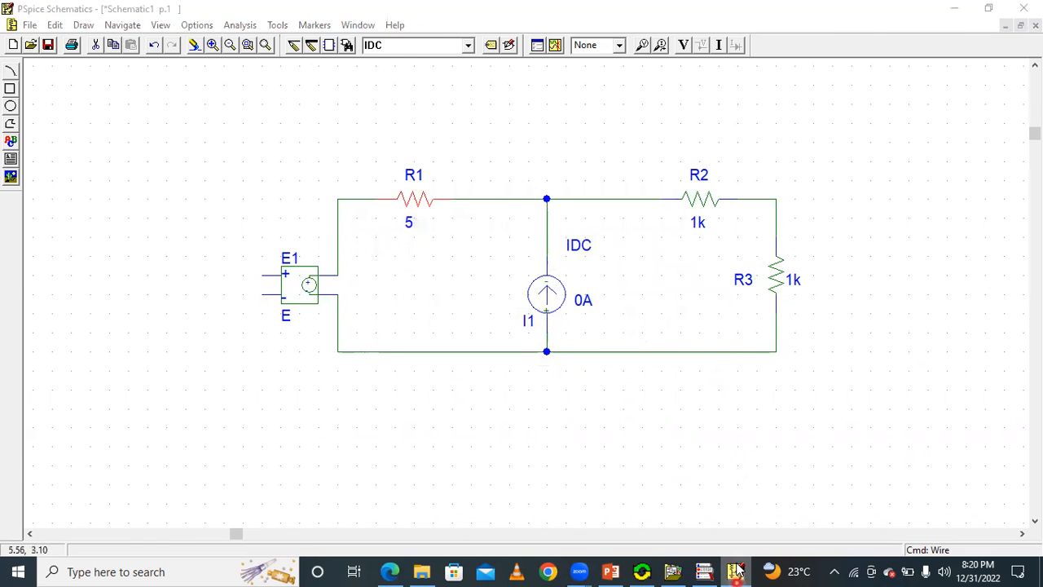
pyautogui.click(736, 570)
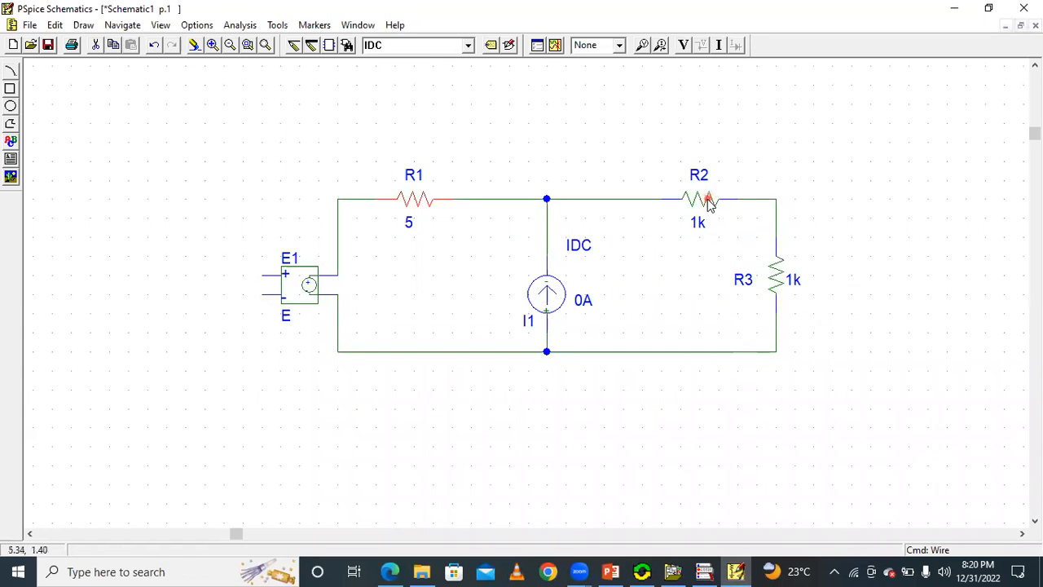
pyautogui.doubleClick(708, 200)
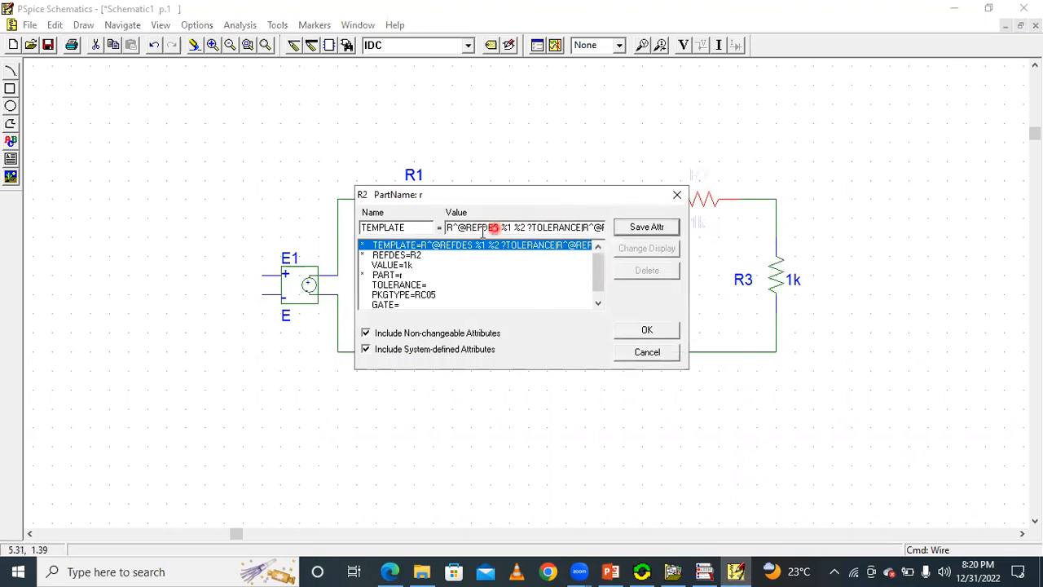
pyautogui.click(418, 264)
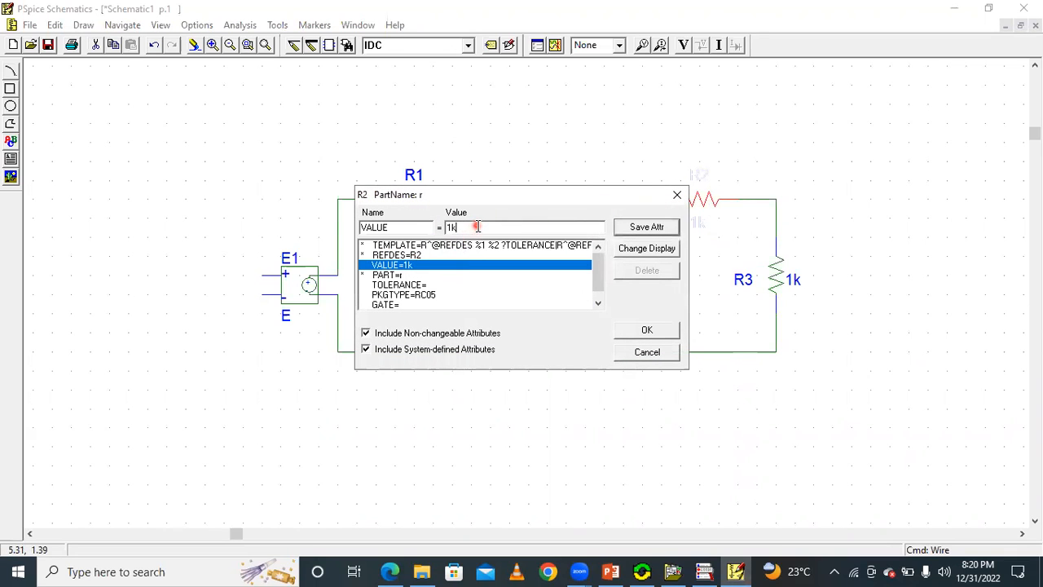
pyautogui.write('2')
pyautogui.click(659, 337)
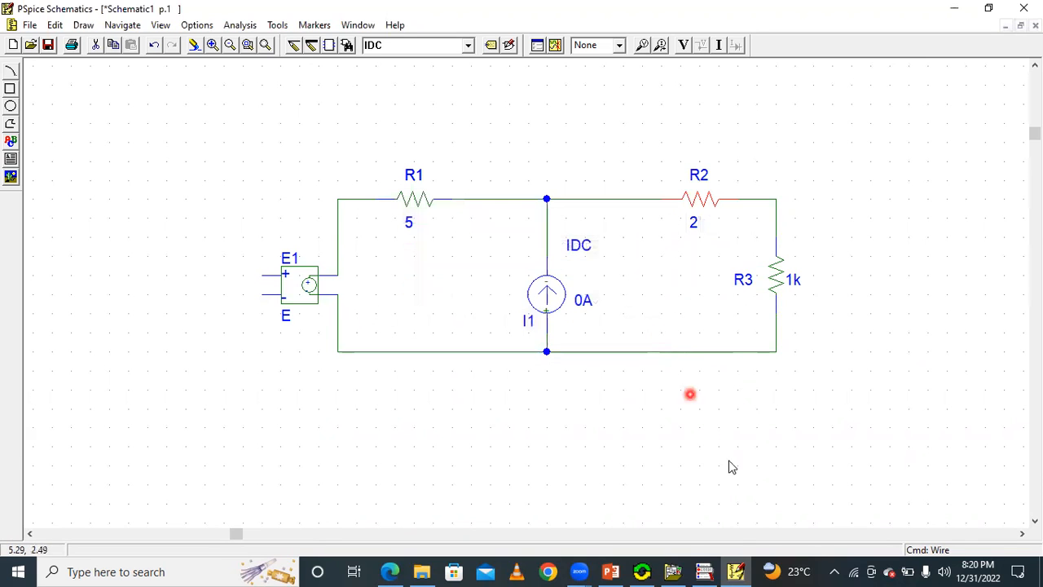
# Check R3's value on the slide and set R3's value to 4 in the schematic.
pyautogui.hotkey('alt', 'Tab')
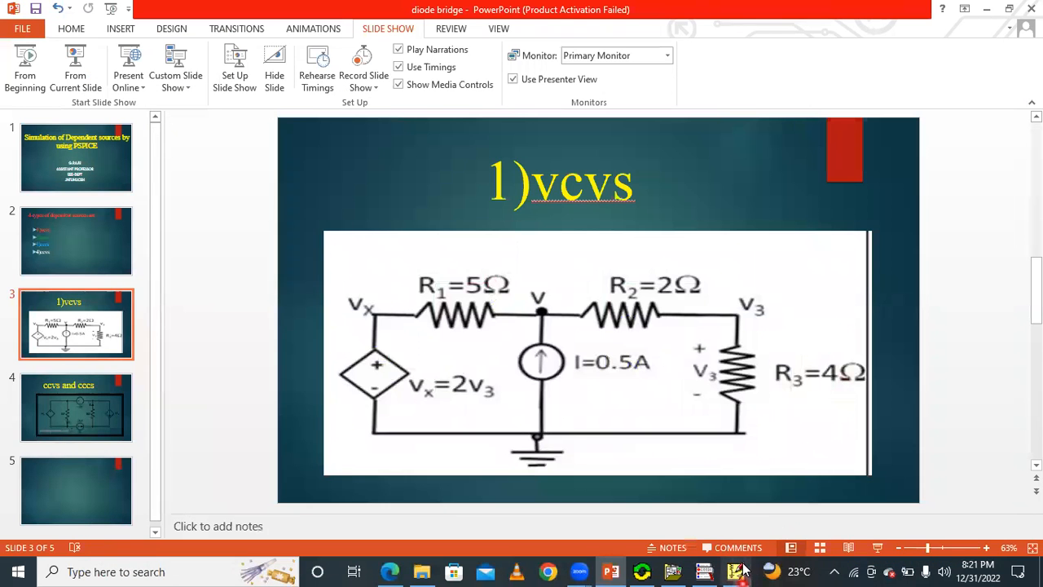
pyautogui.hotkey('alt', 'Tab')
pyautogui.click(775, 281)
pyautogui.doubleClick(774, 283)
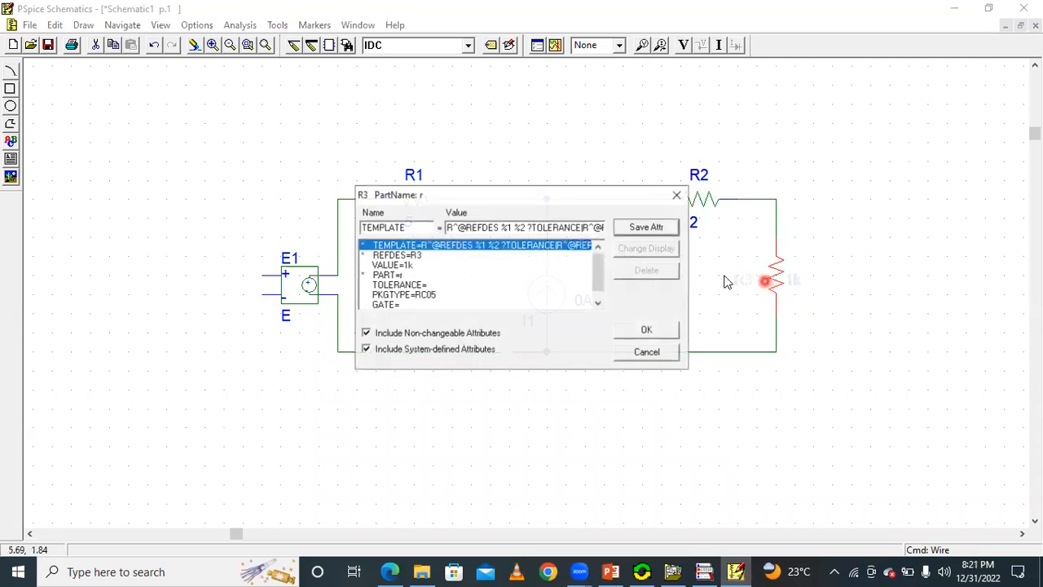
pyautogui.click(419, 265)
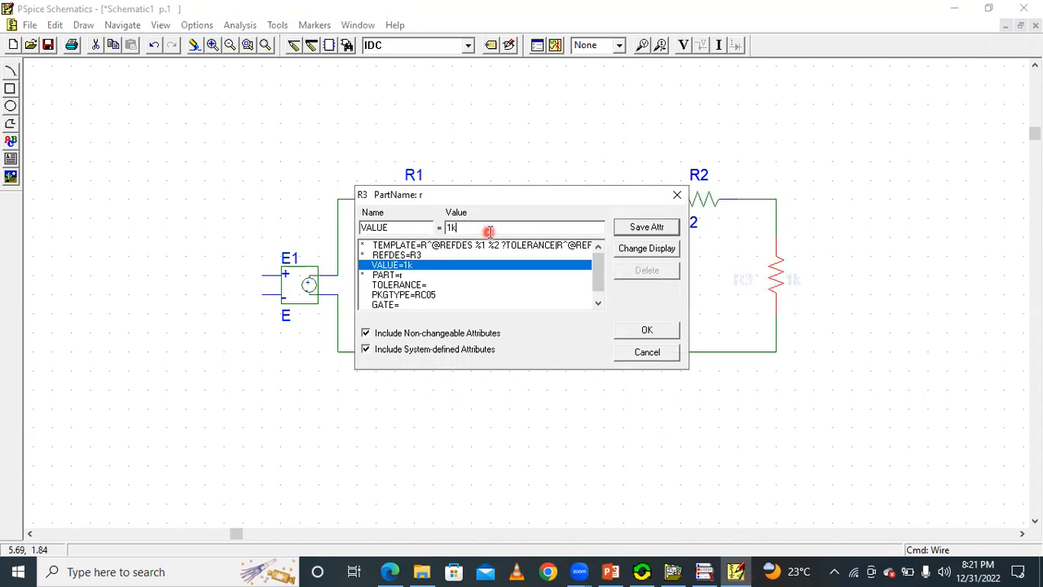
pyautogui.write('4')
pyautogui.click(648, 228)
pyautogui.click(664, 333)
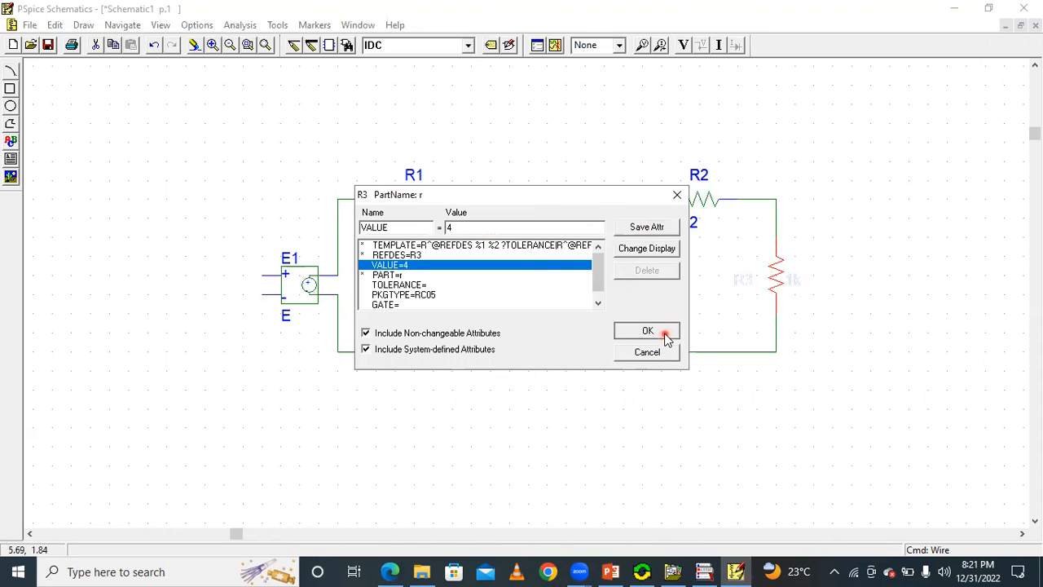
# Place a GND_EARTH ground on the bottom node directly below the current source.
pyautogui.click(467, 51)
pyautogui.scroll(1, 441, 89)
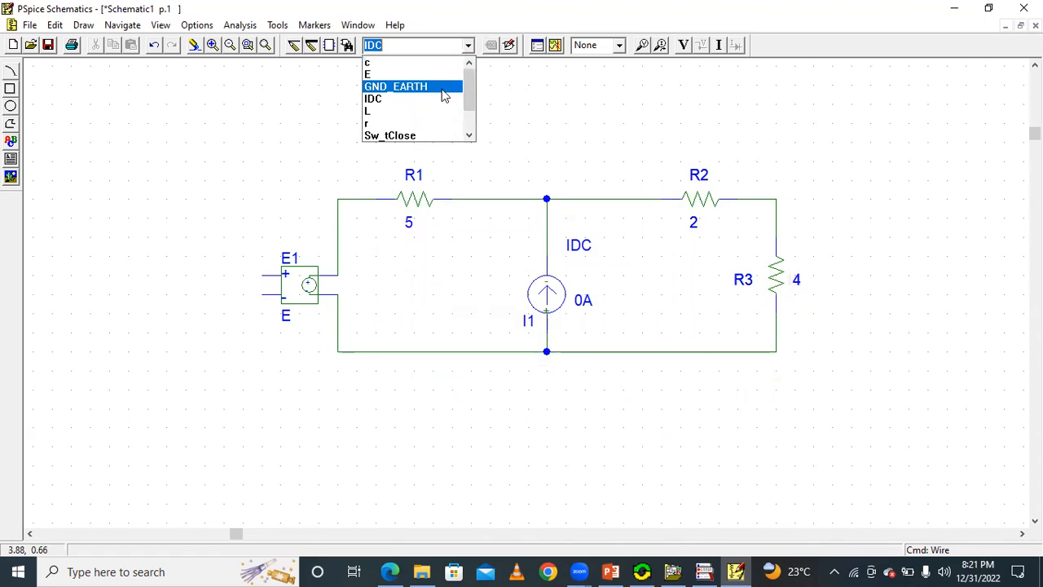
pyautogui.click(441, 87)
pyautogui.click(550, 358)
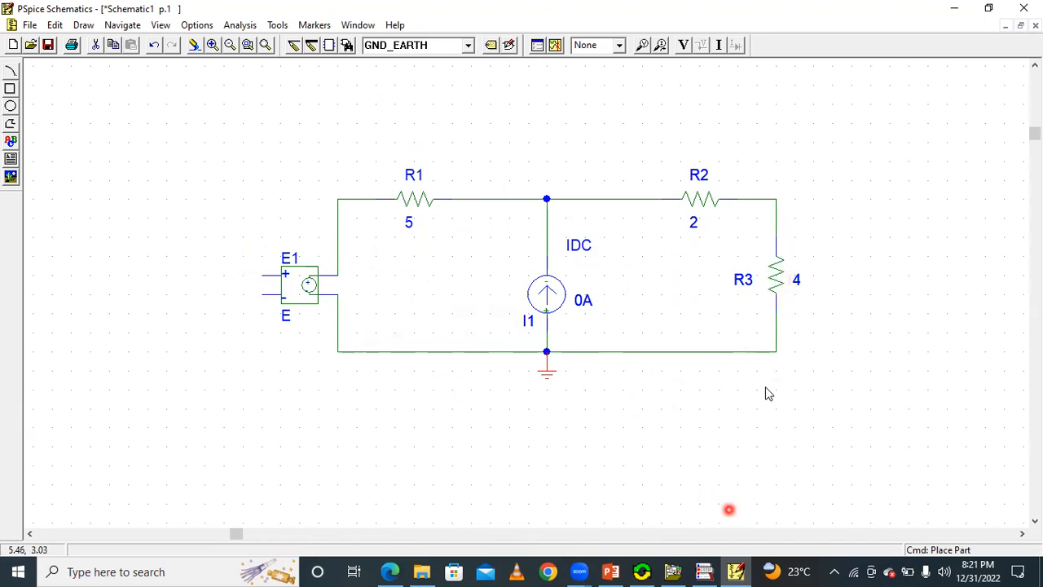
# Check the slide's control voltage, and wire E1's positive control pin over the top of the circuit to the node between R2 and R3.
pyautogui.click(736, 570)
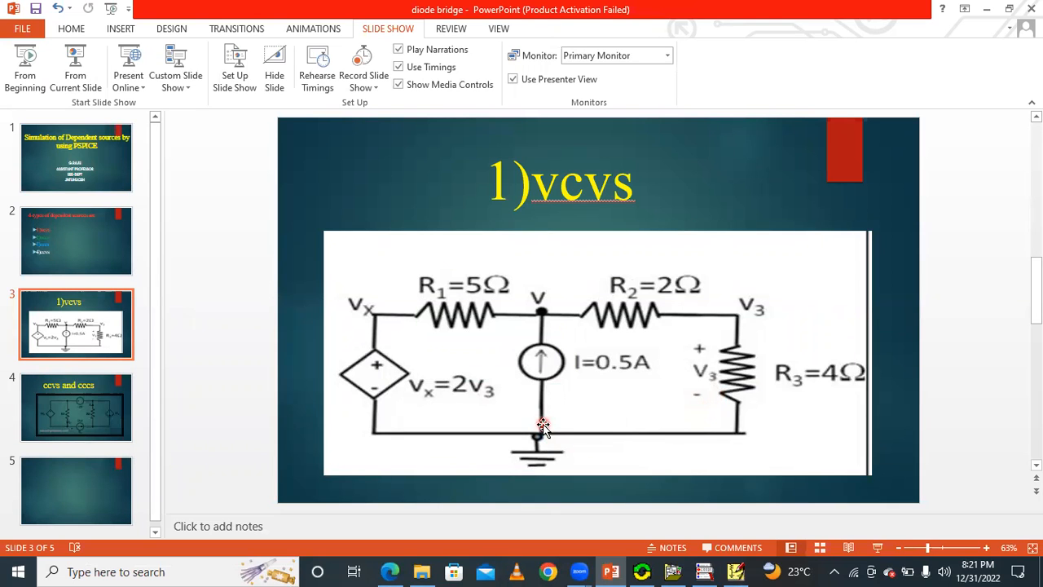
pyautogui.click(736, 572)
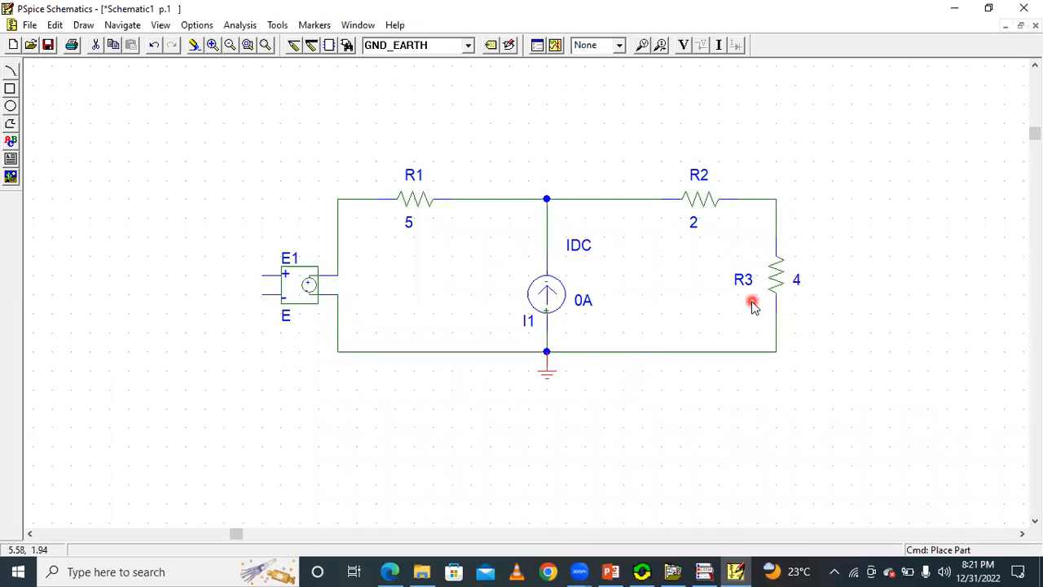
pyautogui.click(293, 44)
pyautogui.click(262, 274)
pyautogui.click(852, 128)
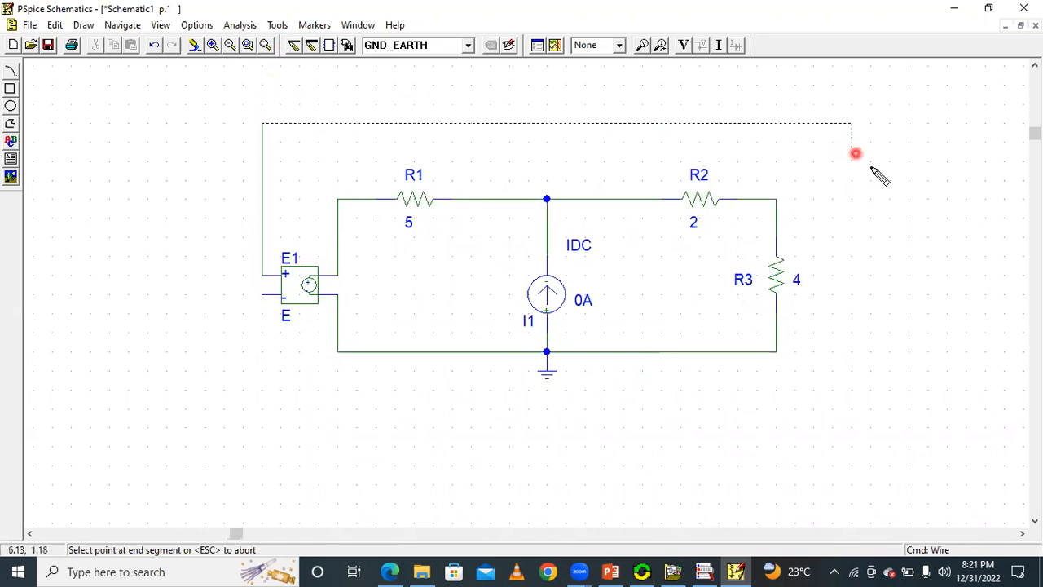
pyautogui.click(776, 219)
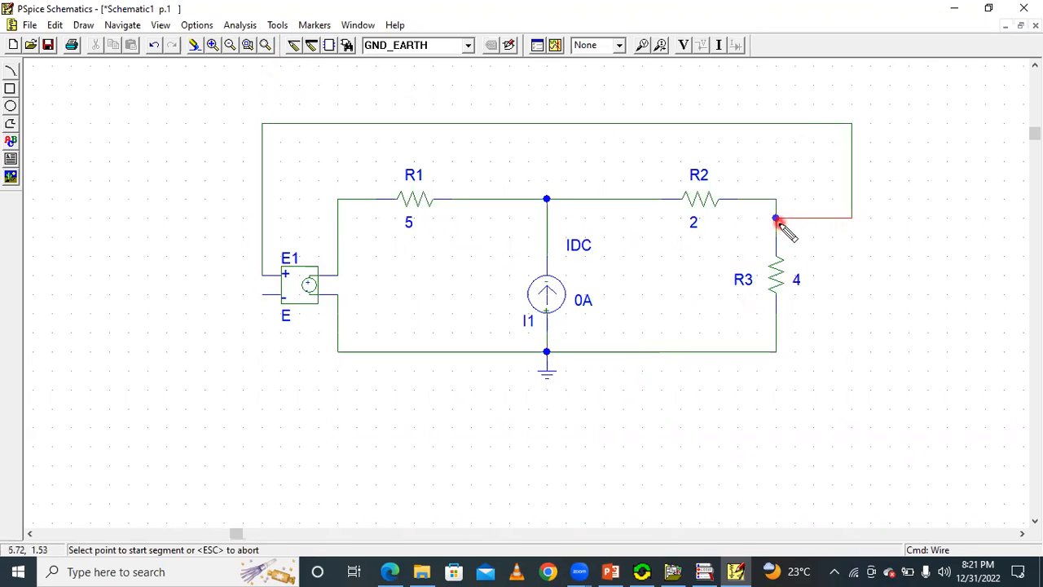
# Wire E1's negative control pin underneath the circuit to the node directly below R3.
pyautogui.click(263, 297)
pyautogui.click(264, 407)
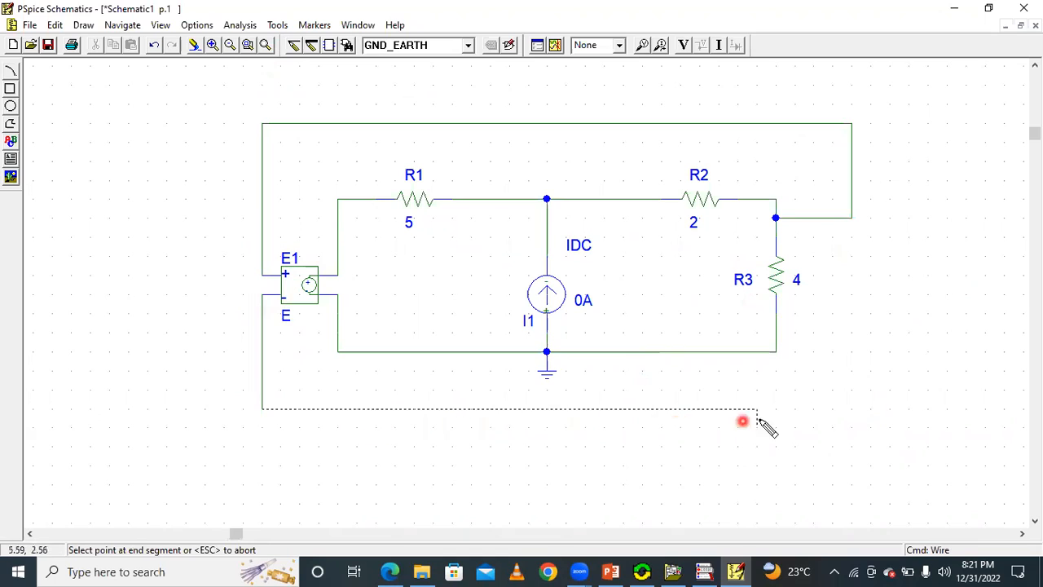
pyautogui.click(852, 406)
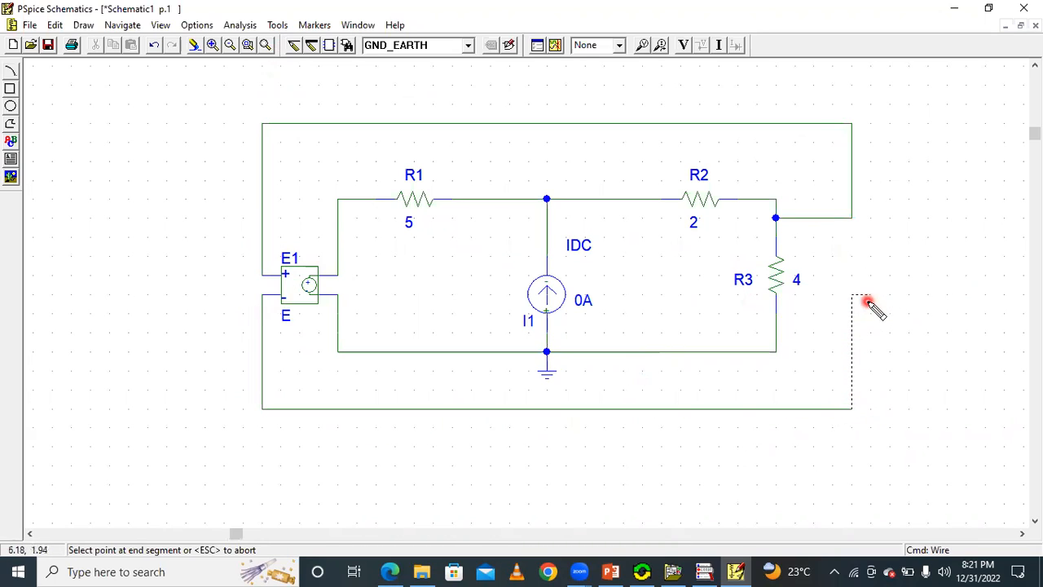
pyautogui.click(776, 315)
pyautogui.press('Escape')
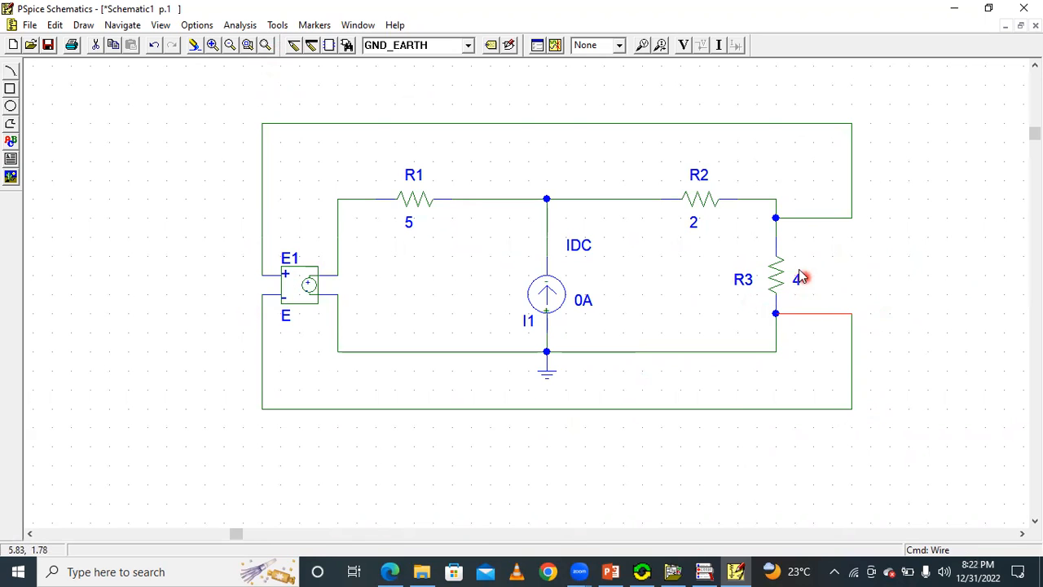
# Check the current source's value on the slide and set I1's DC attribute to 0.5A.
pyautogui.click(736, 571)
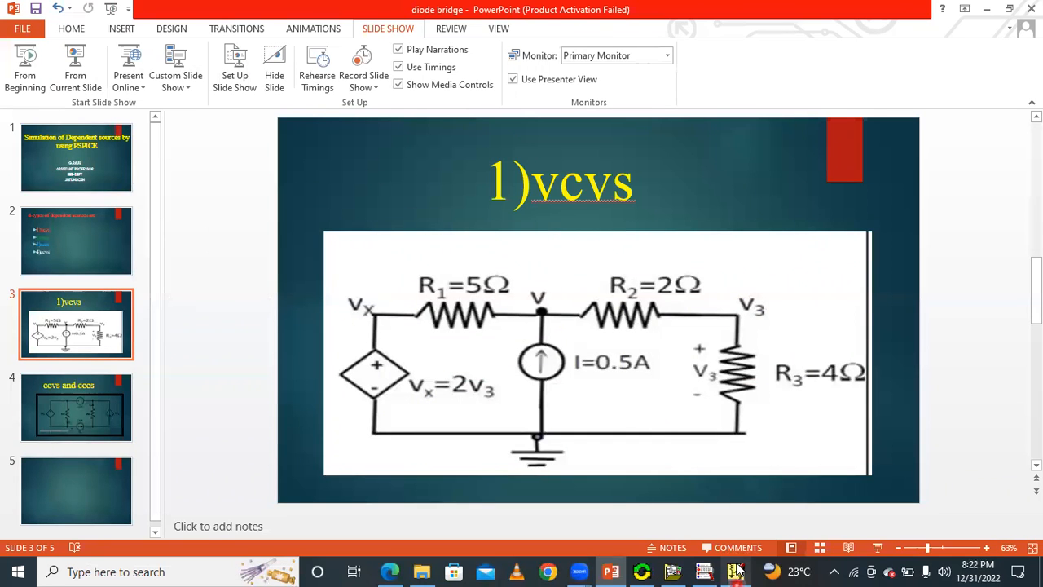
pyautogui.click(736, 570)
pyautogui.click(560, 301)
pyautogui.doubleClick(549, 290)
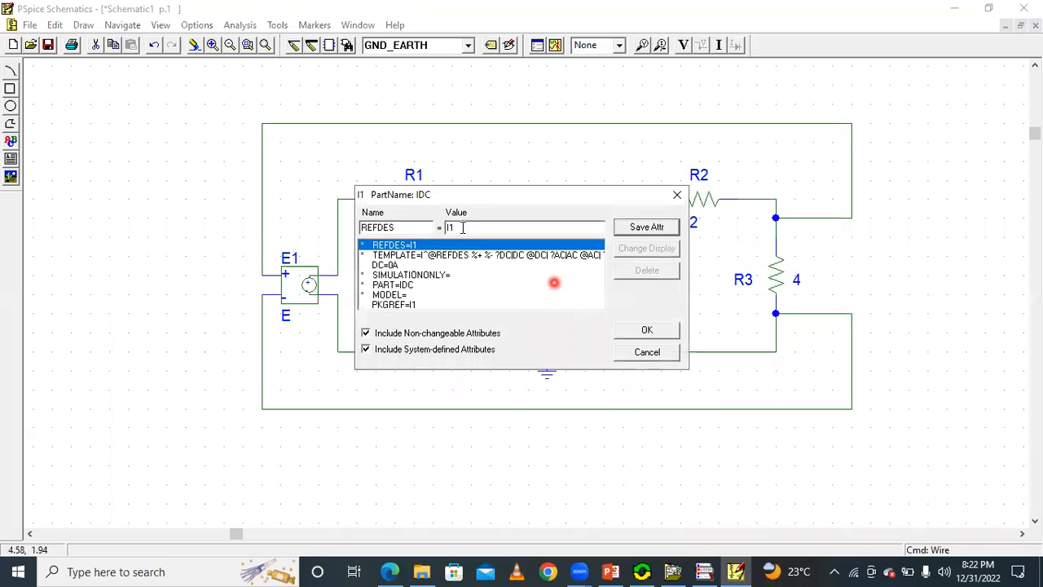
pyautogui.click(380, 265)
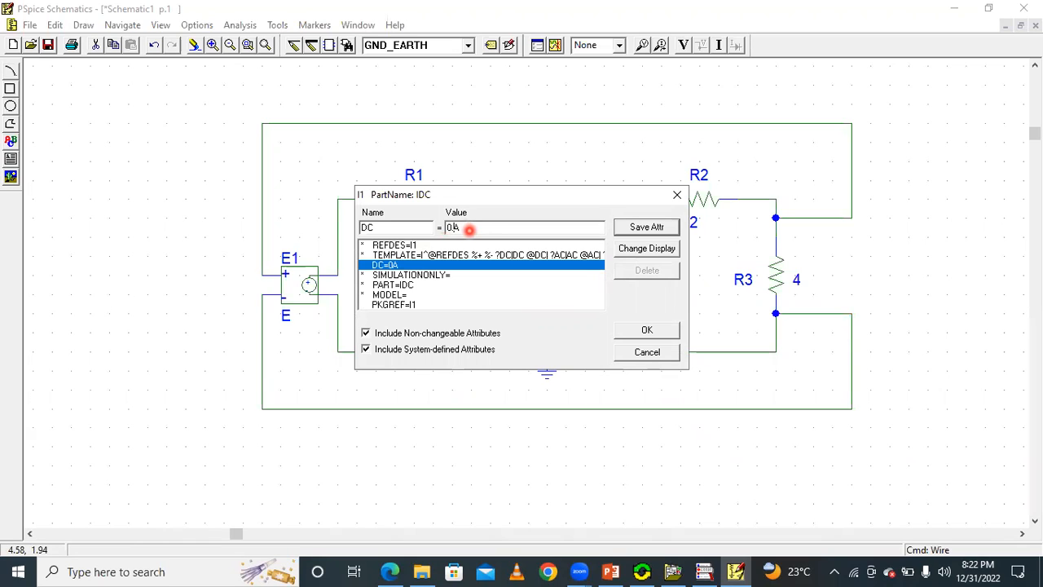
pyautogui.click(657, 227)
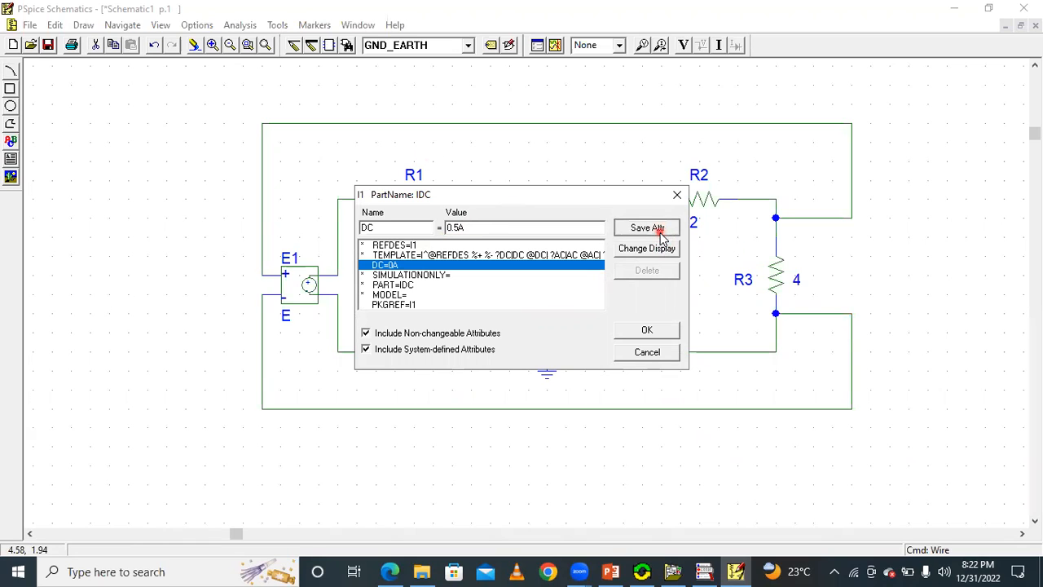
pyautogui.click(651, 330)
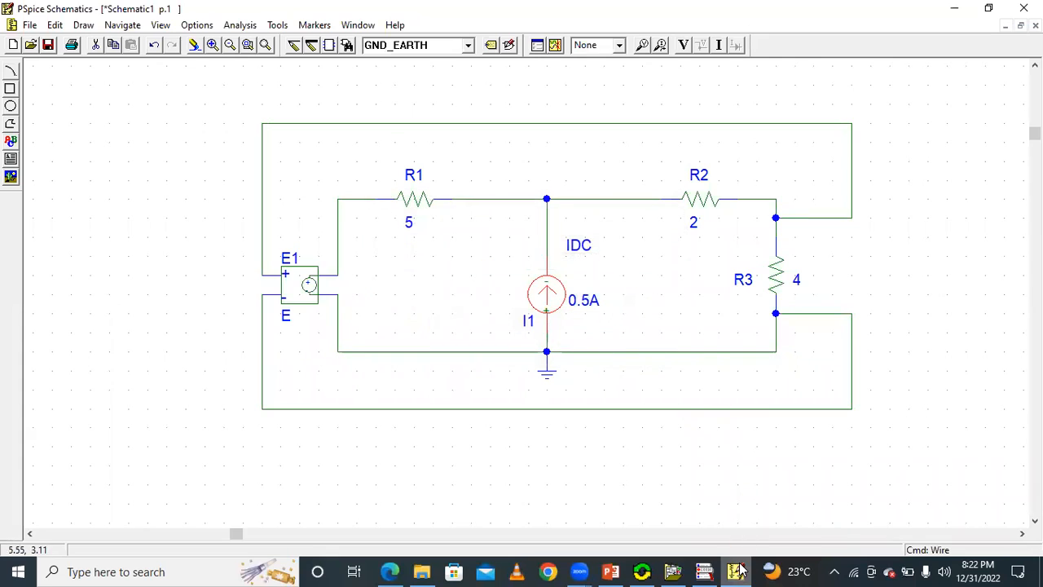
# Check the dependent source's expression on the slide and set E1's GAIN attribute to 2.
pyautogui.click(736, 571)
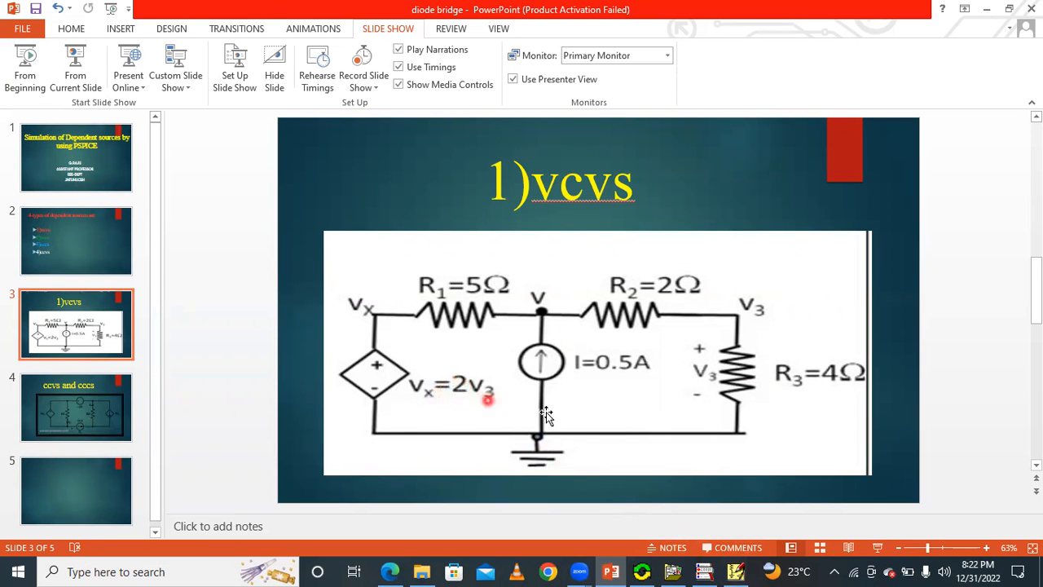
pyautogui.click(736, 571)
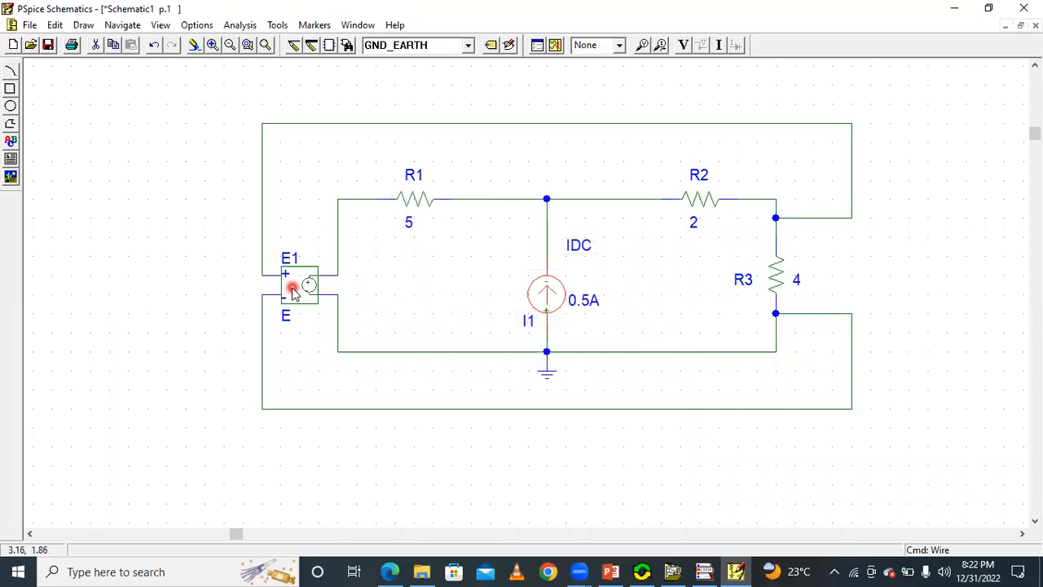
pyautogui.doubleClick(293, 292)
pyautogui.click(397, 276)
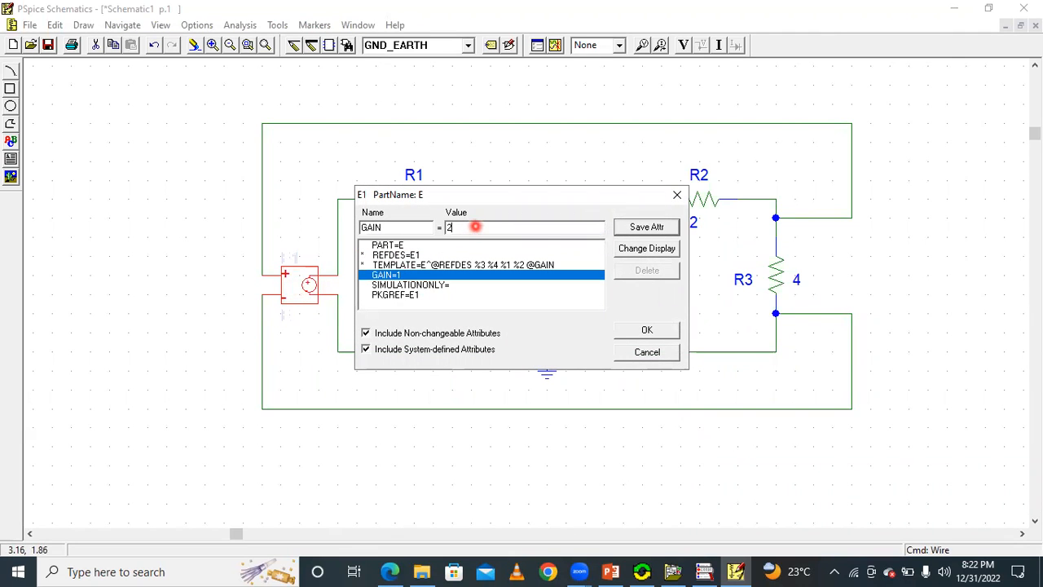
pyautogui.click(643, 232)
pyautogui.click(664, 330)
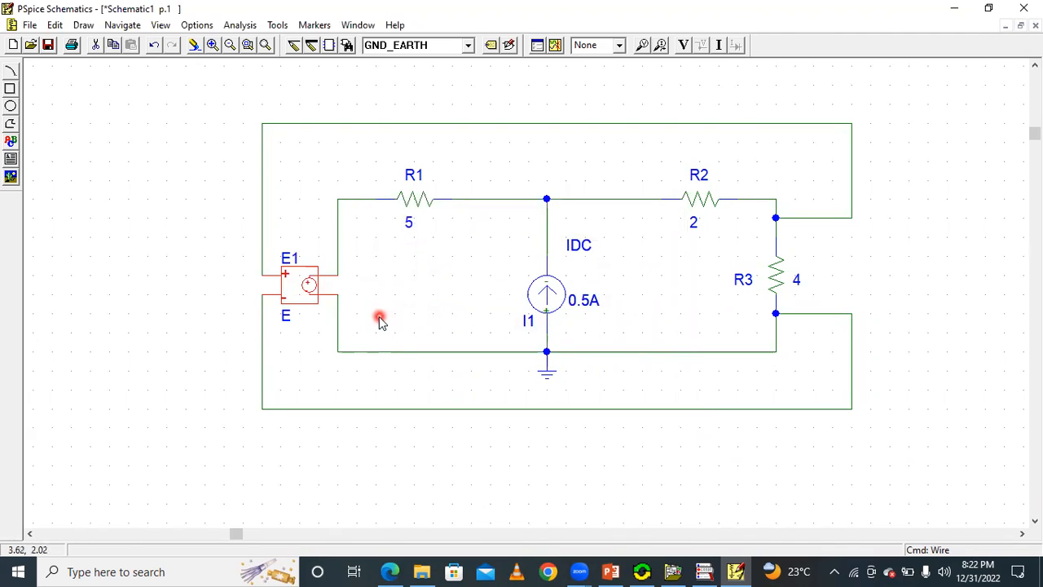
# Save the schematic to the Desktop under the file name vcvsd.
pyautogui.click(49, 45)
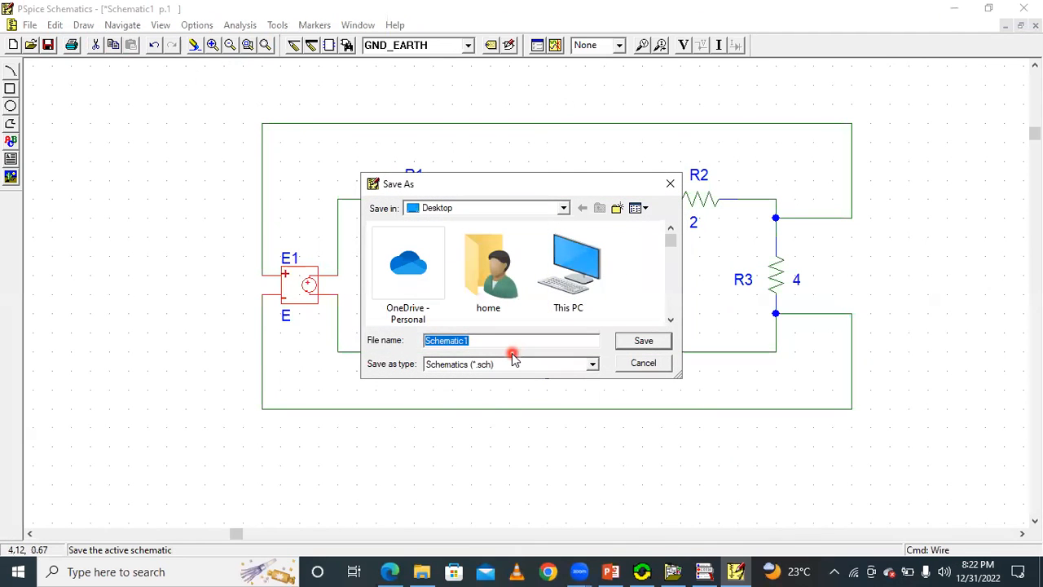
pyautogui.write('vi')
pyautogui.write('cvsd')
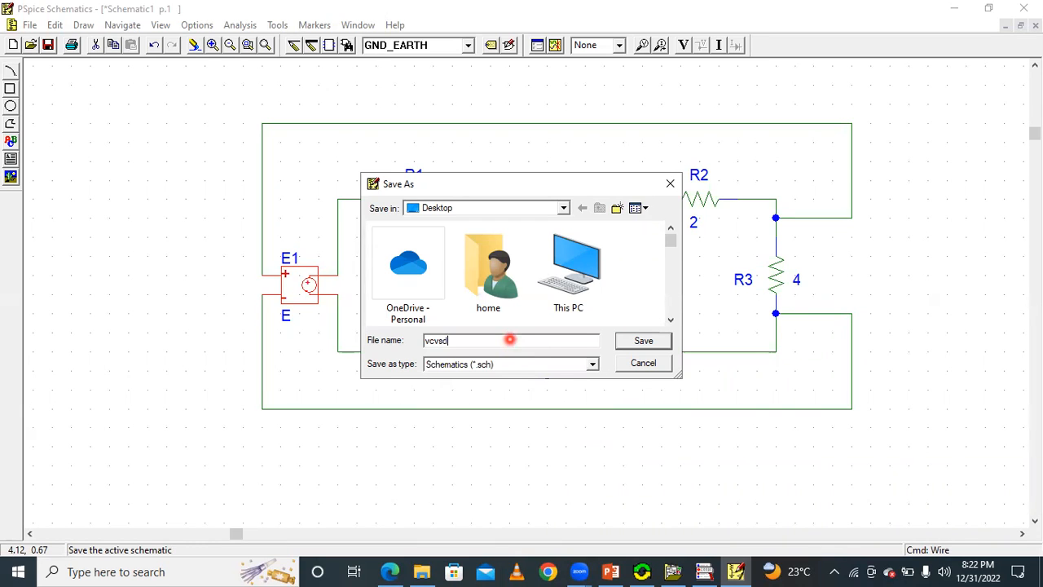
pyautogui.click(642, 342)
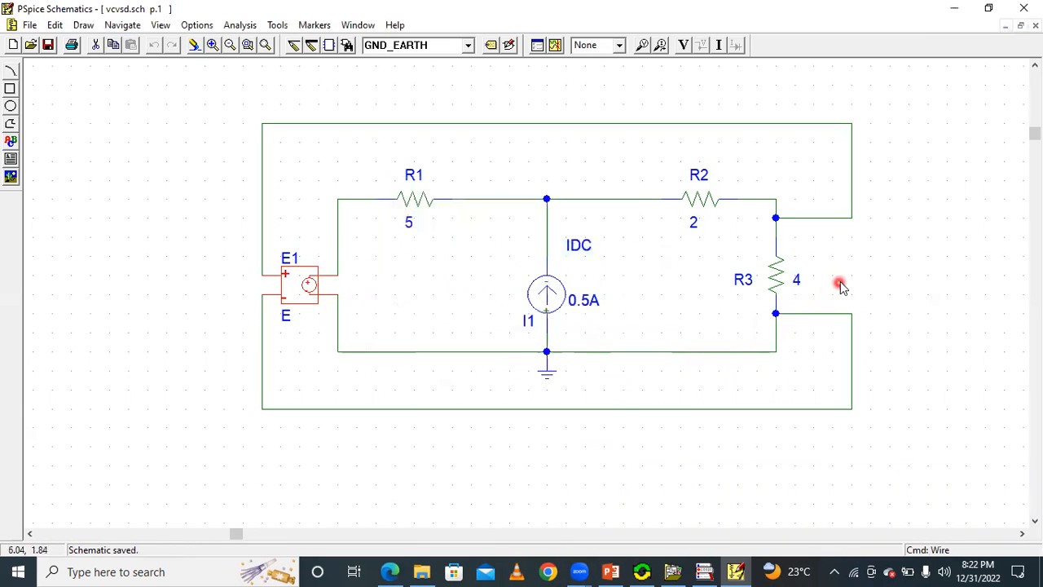
# Simulate the circuit and display its bias voltages and bias currents on the schematic.
pyautogui.click(555, 45)
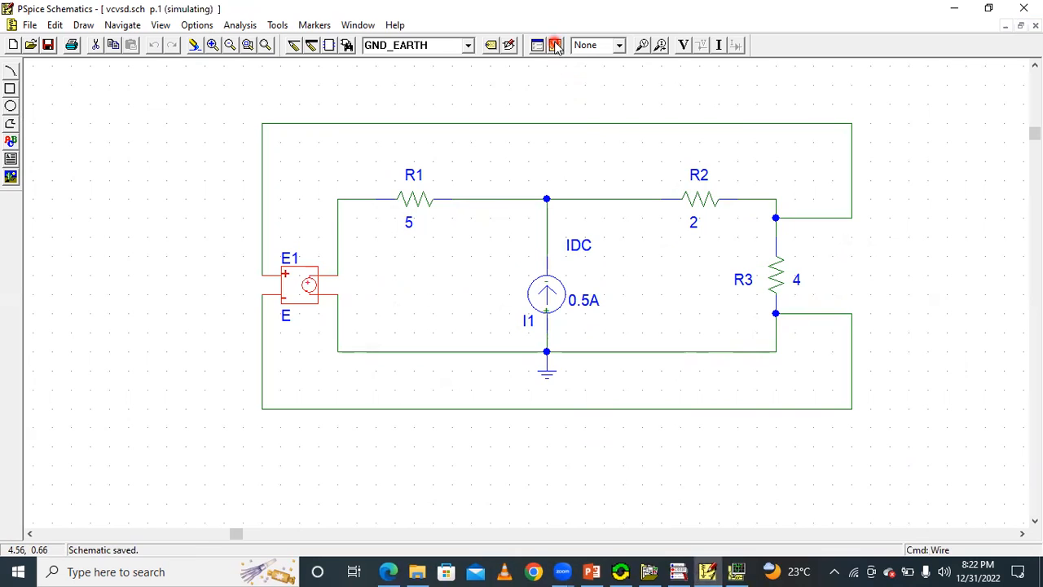
pyautogui.click(684, 47)
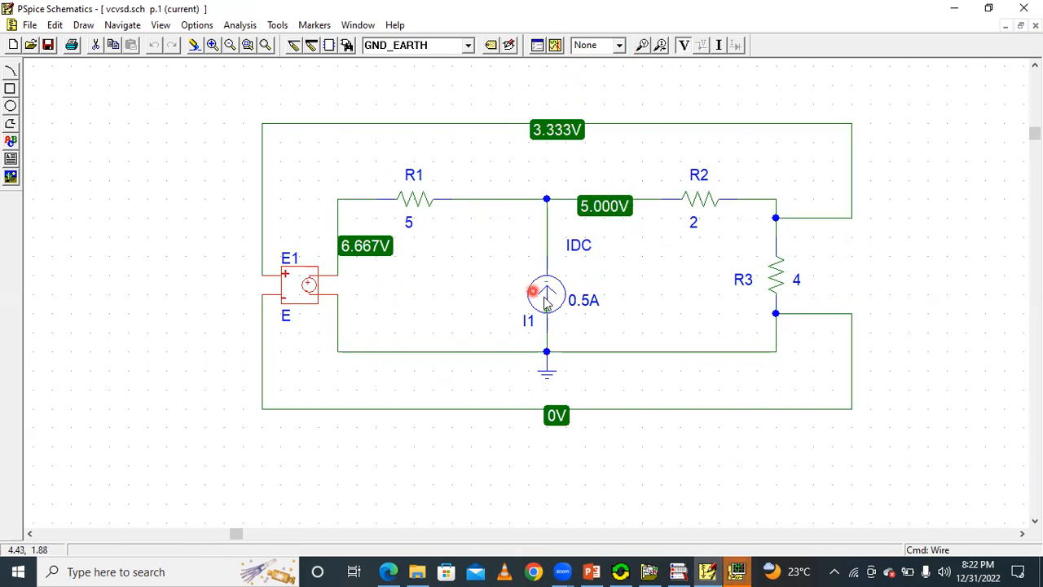
pyautogui.click(719, 46)
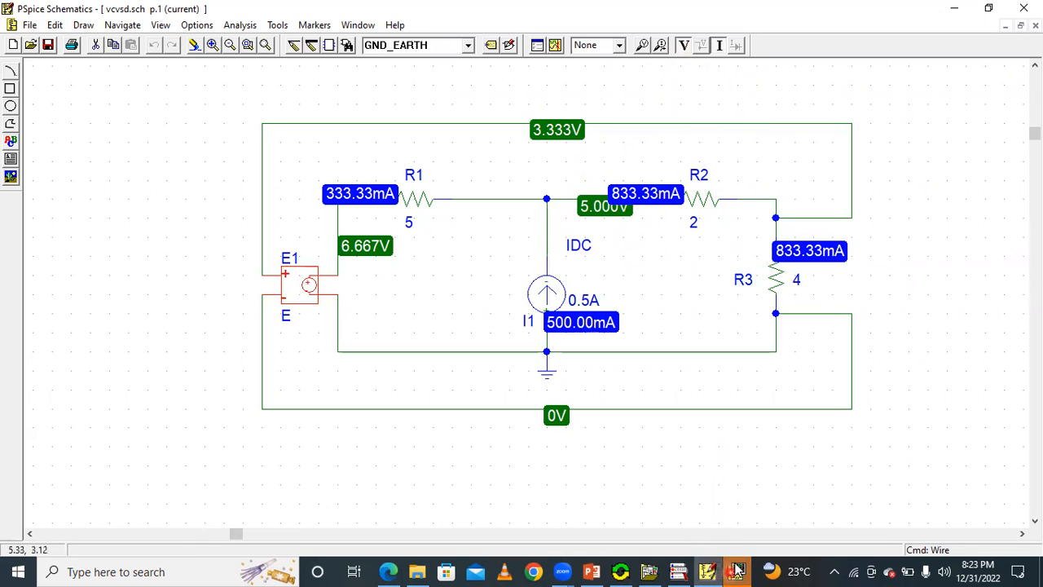
# Switch to PowerPoint and open slide 4, "ccvs and cccs", to view its circuit.
pyautogui.moveTo(739, 570)
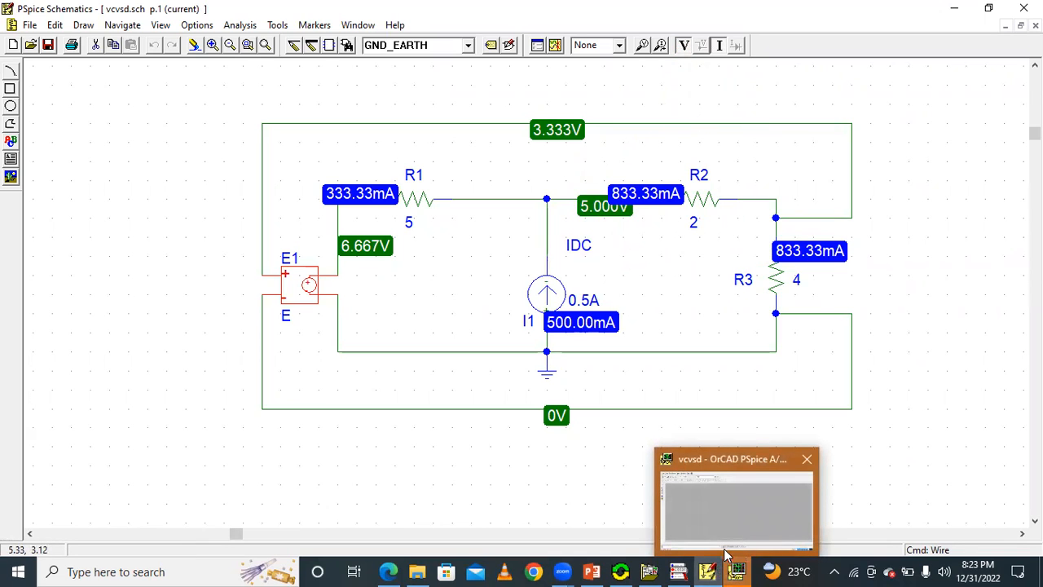
pyautogui.click(710, 571)
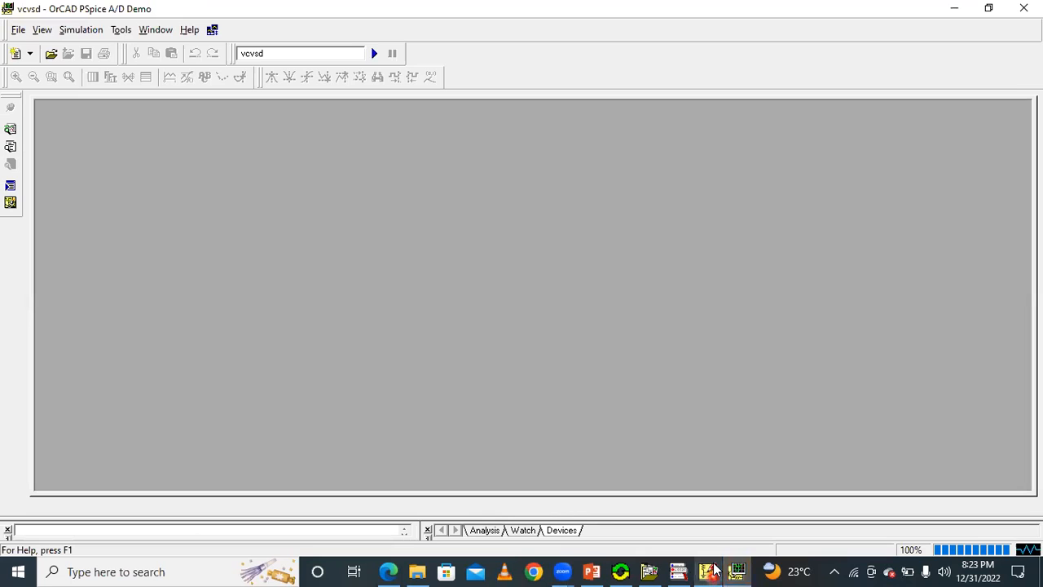
pyautogui.click(736, 570)
pyautogui.scroll(-6, 224, 384)
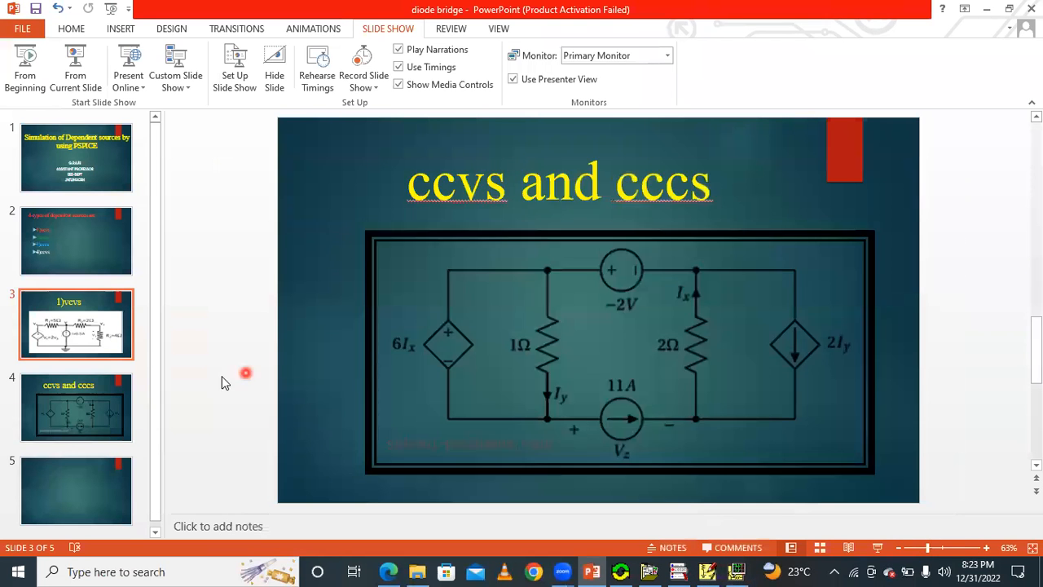
pyautogui.click(84, 400)
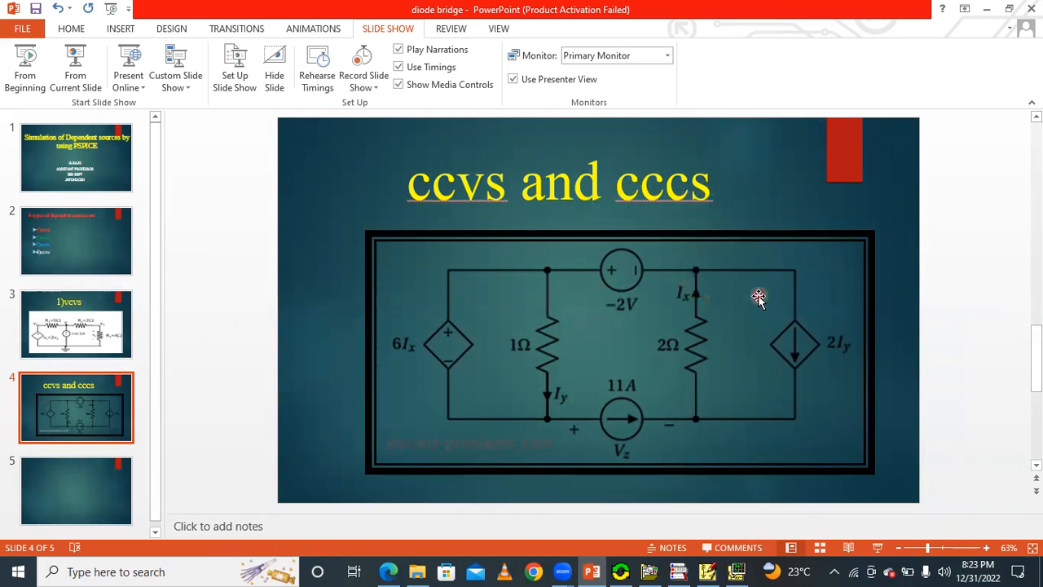
# Switch back to PSpice Schematics and create a new blank schematic.
pyautogui.click(736, 571)
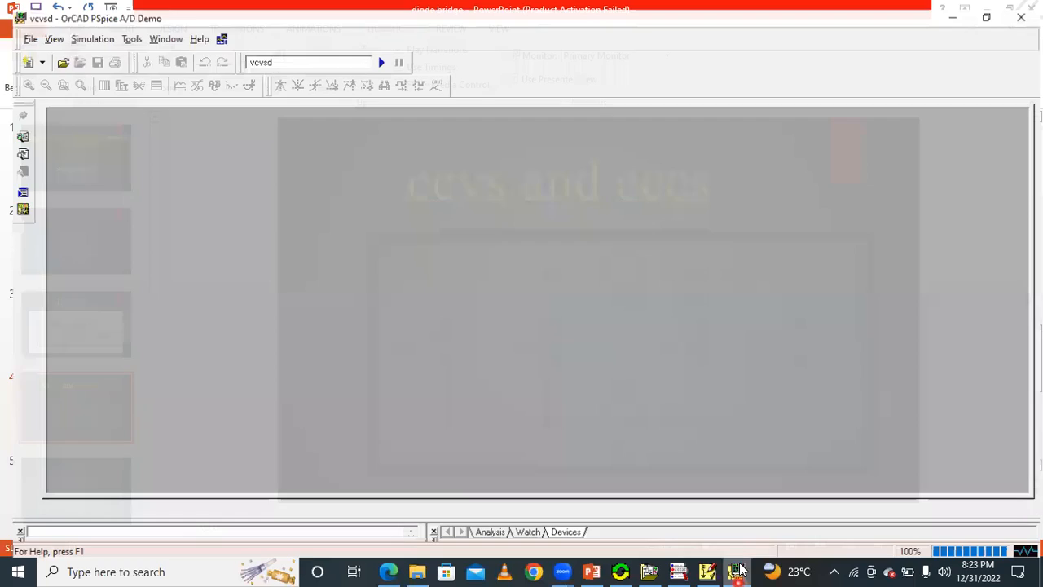
pyautogui.click(705, 571)
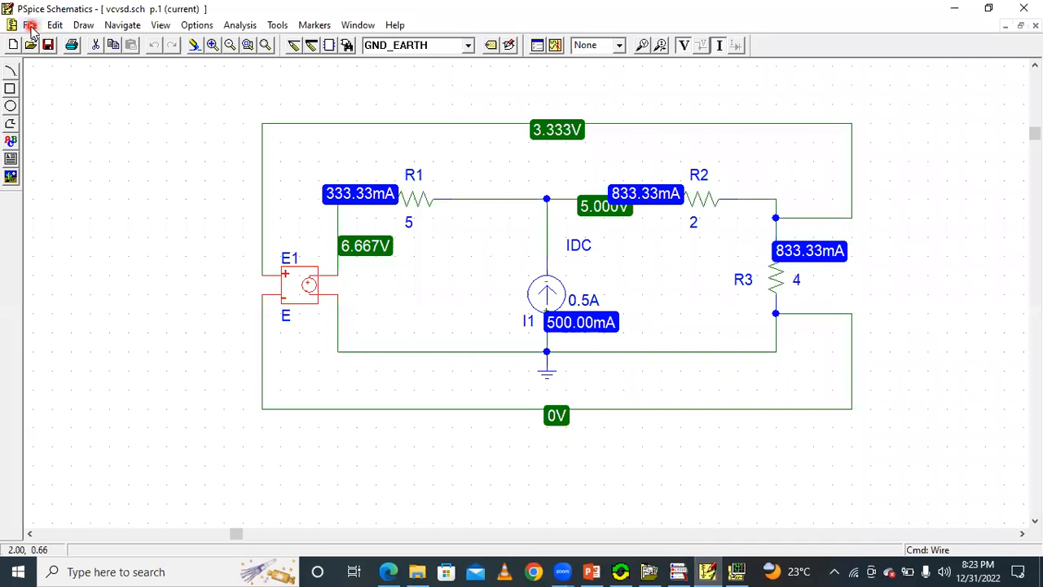
pyautogui.click(30, 26)
pyautogui.click(50, 42)
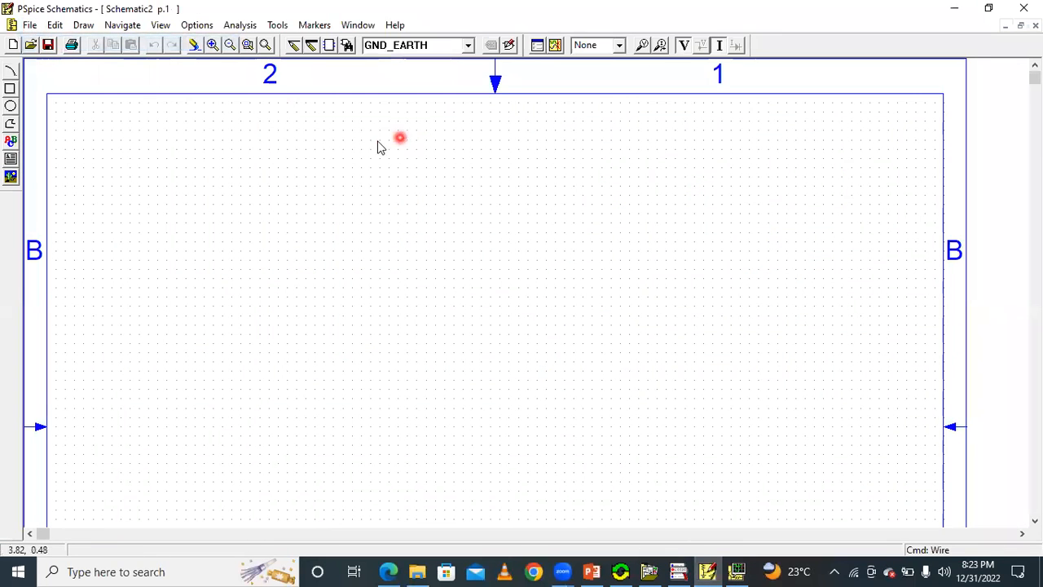
# Examine the sources and resistors in the slide's ccvs and cccs circuit, and return to the blank schematic.
pyautogui.click(738, 571)
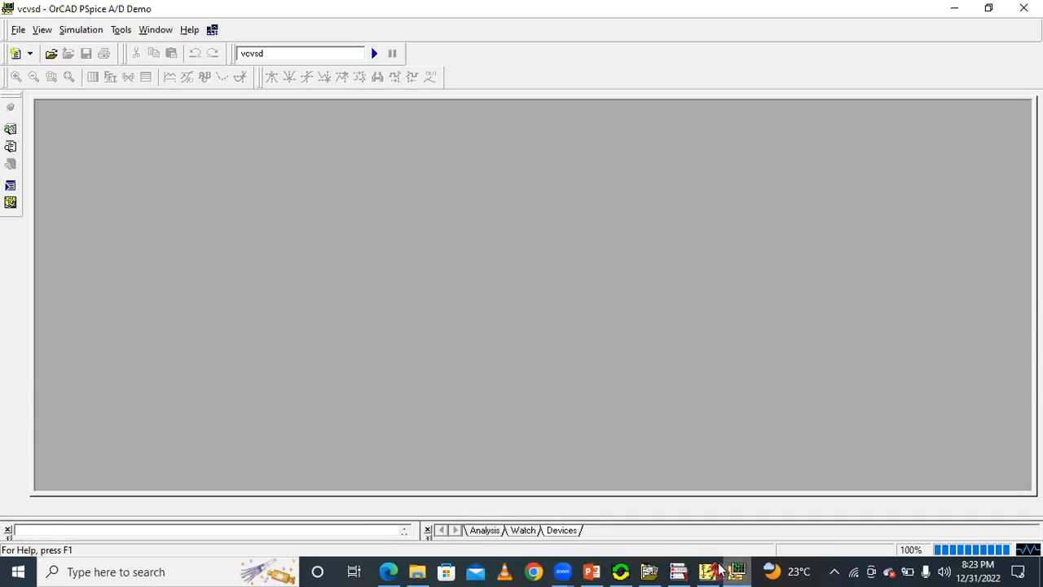
pyautogui.click(719, 571)
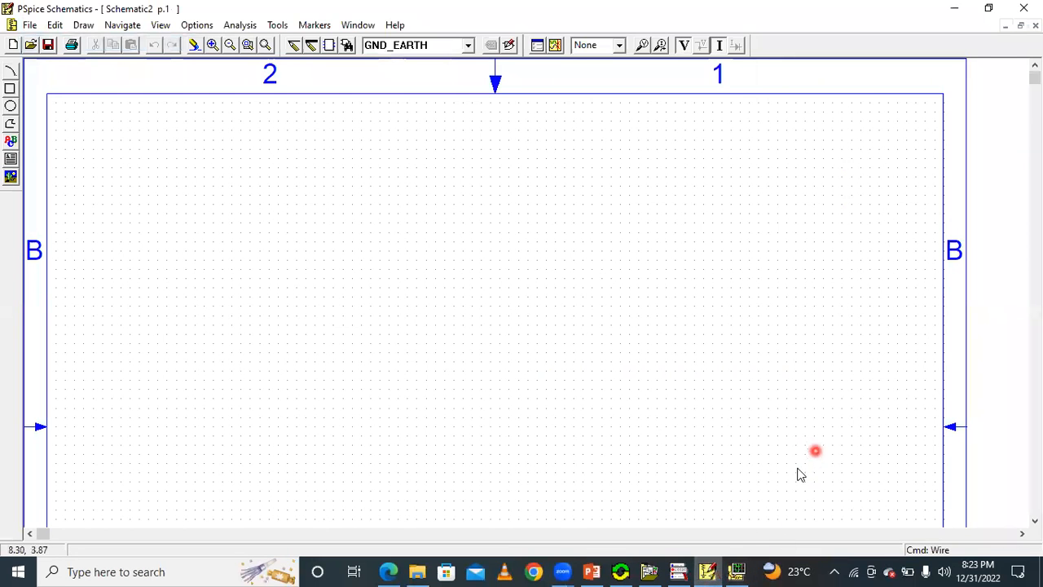
pyautogui.click(599, 570)
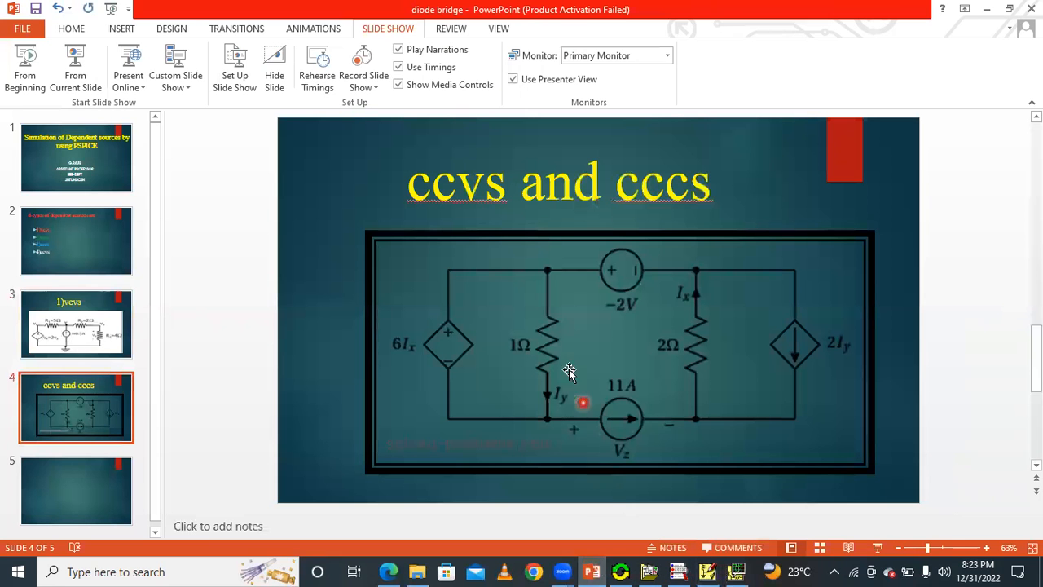
pyautogui.scroll(-1, 547, 362)
pyautogui.scroll(1, 522, 331)
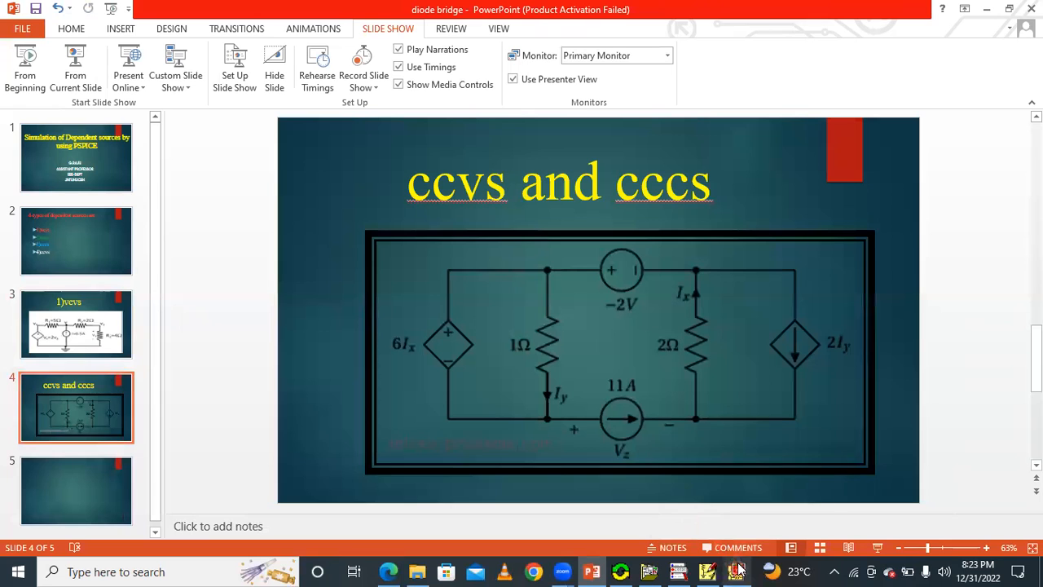
pyautogui.moveTo(738, 568)
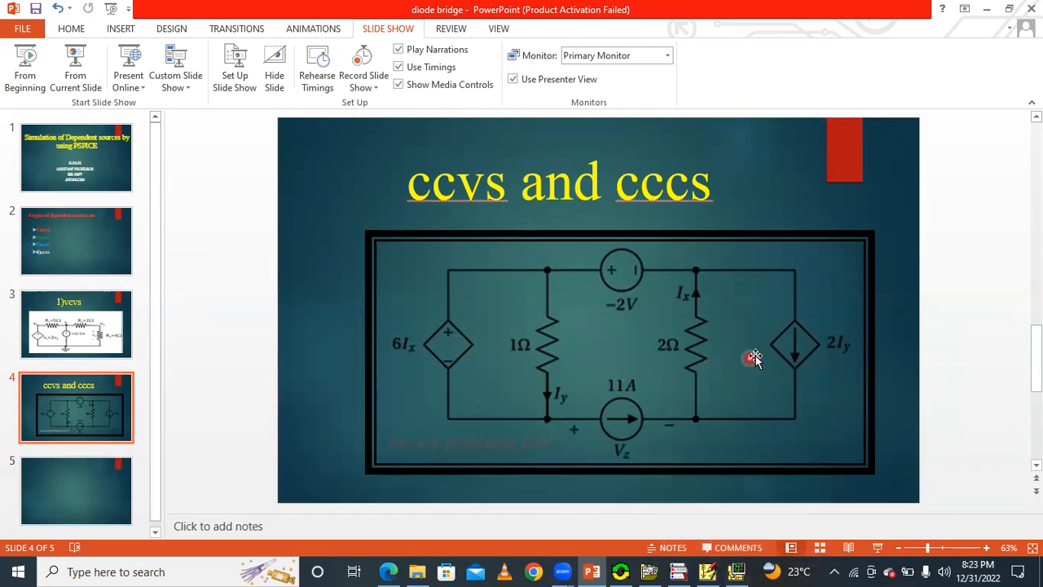
pyautogui.click(739, 571)
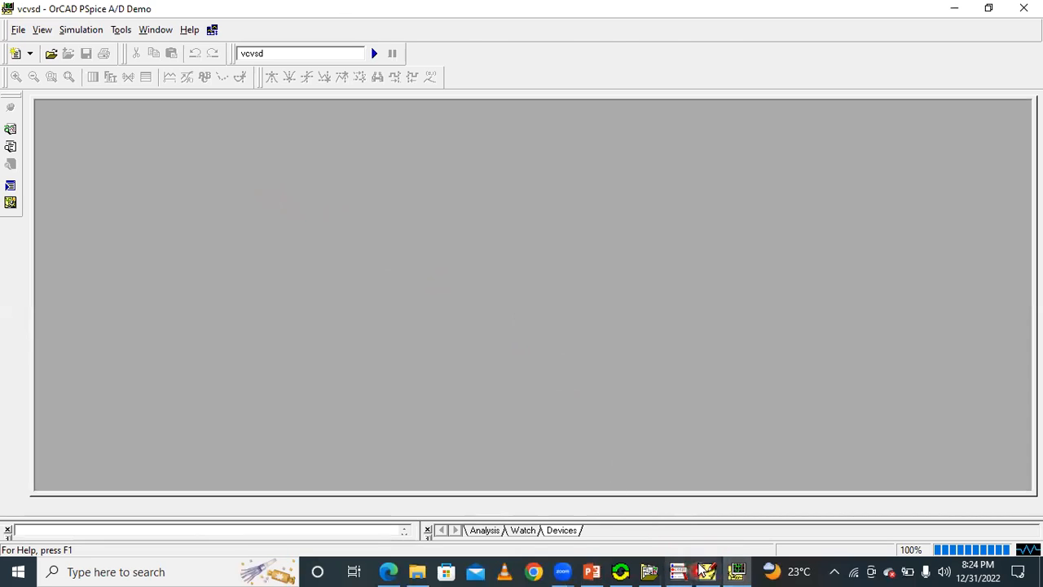
pyautogui.click(709, 571)
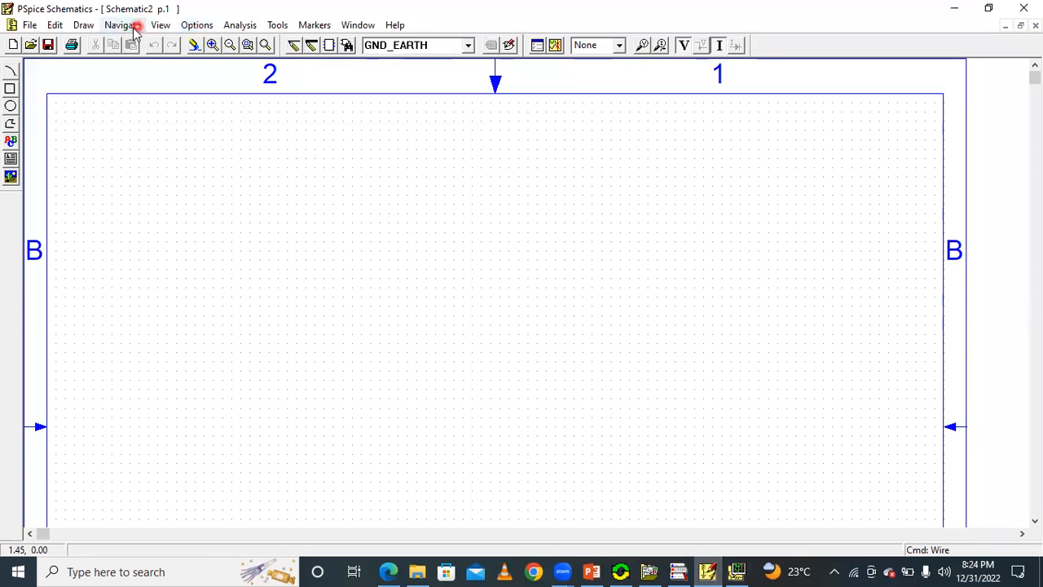
# Find the resistor part r and place two of them side by side in the upper part of the new schematic.
pyautogui.click(348, 47)
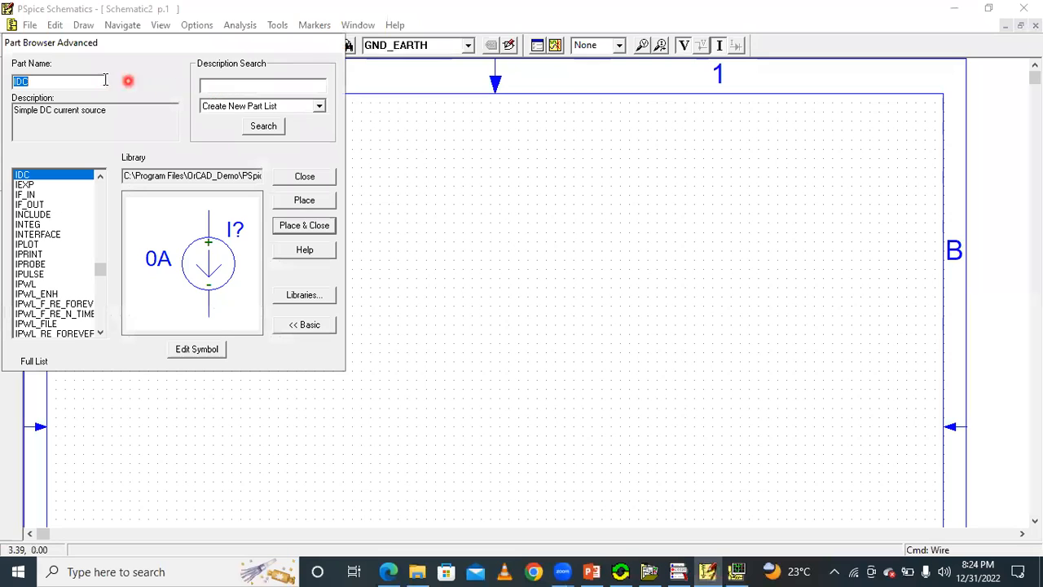
pyautogui.write('r')
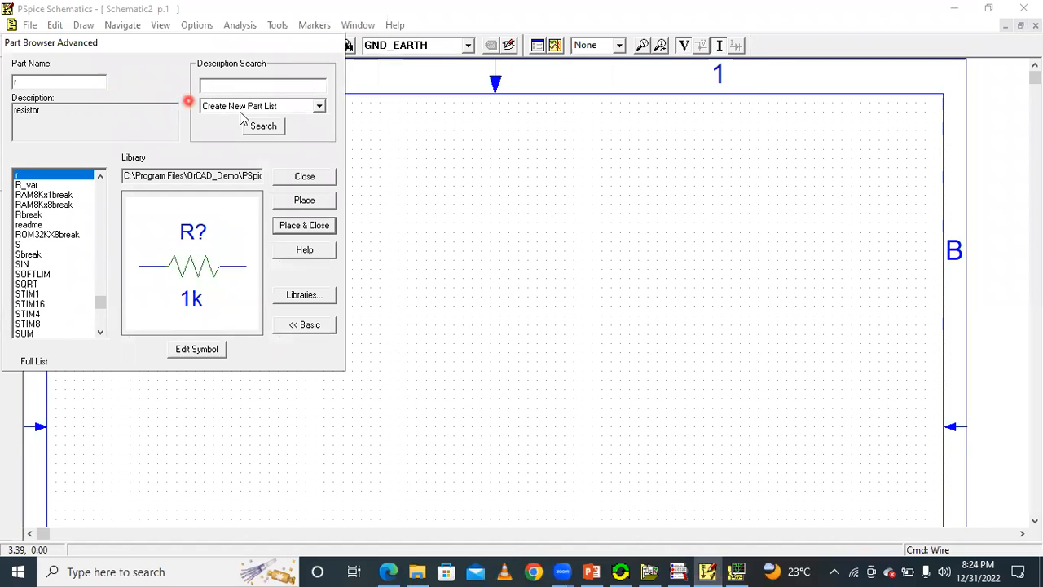
pyautogui.click(304, 200)
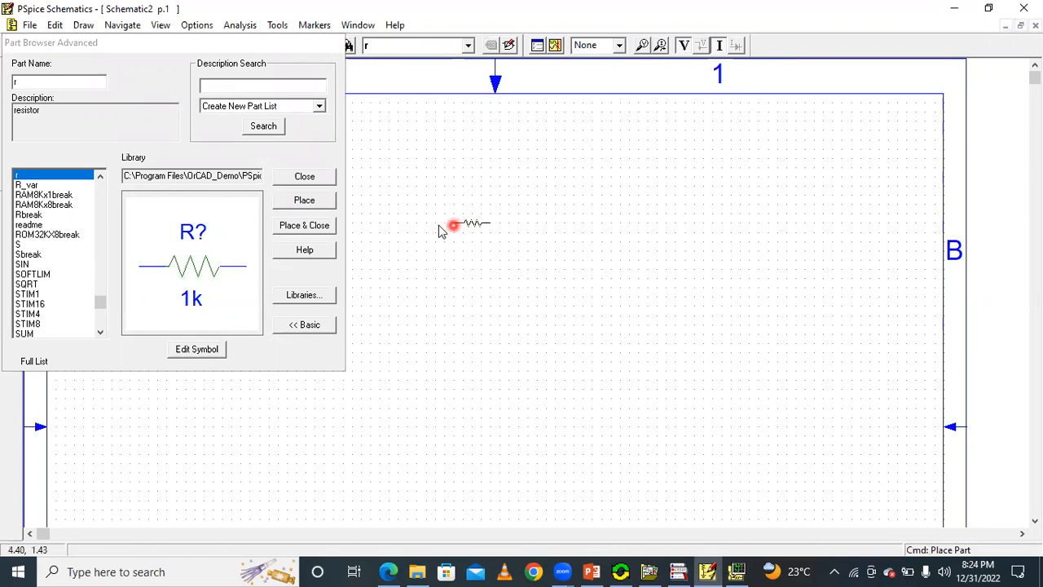
pyautogui.click(408, 226)
pyautogui.click(581, 227)
pyautogui.click(592, 572)
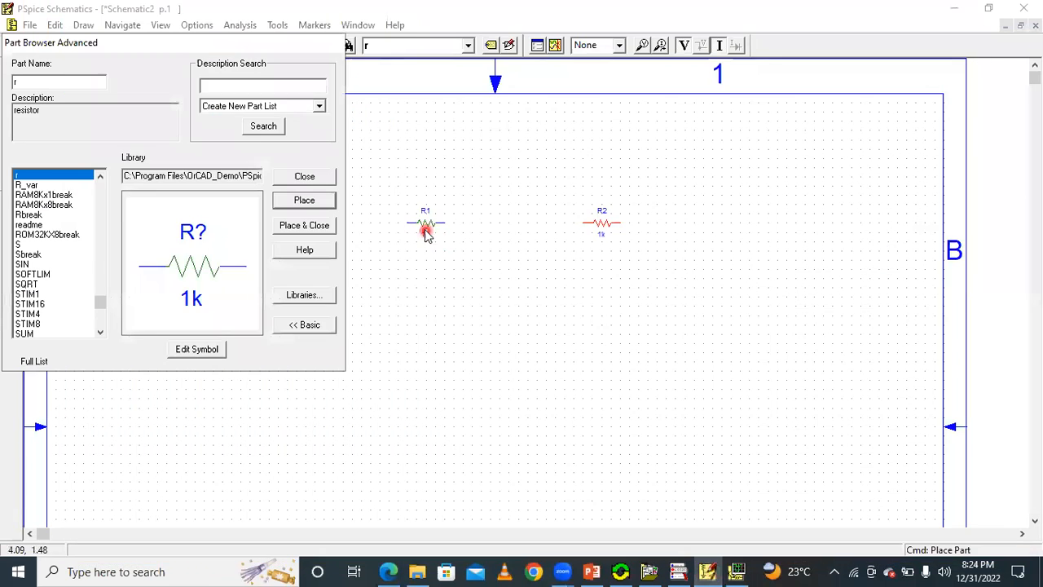
# Close the part browser, rotate resistors R1 and R2 to vertical, and move both slightly lower on the sheet.
pyautogui.click(424, 230)
pyautogui.click(307, 177)
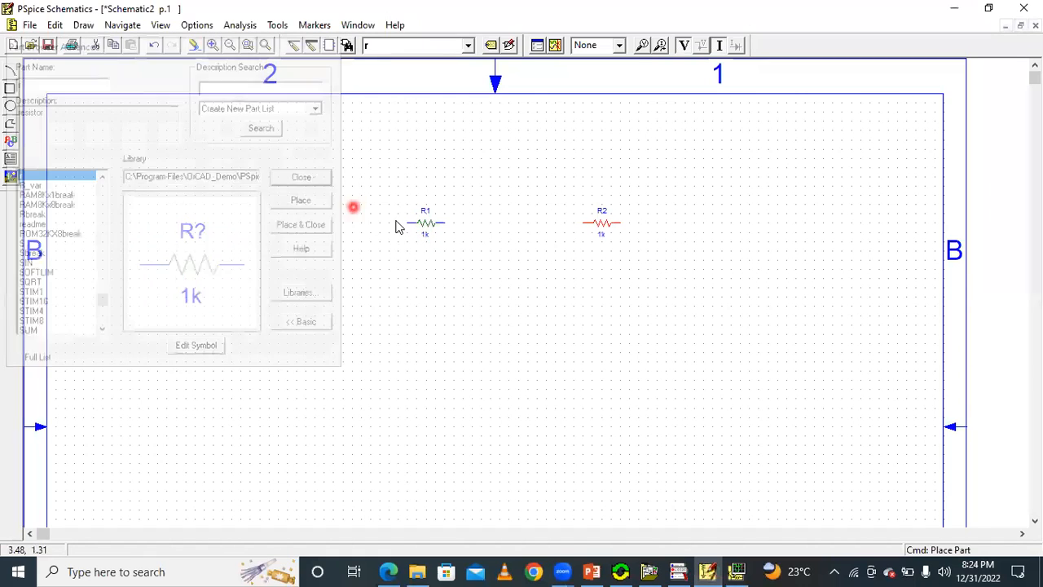
pyautogui.hotkey('ctrl', 'r')
pyautogui.moveTo(404, 203); pyautogui.dragTo(404, 262)
pyautogui.hotkey('ctrl', 'r')
pyautogui.moveTo(592, 214); pyautogui.dragTo(593, 269)
pyautogui.click(650, 263)
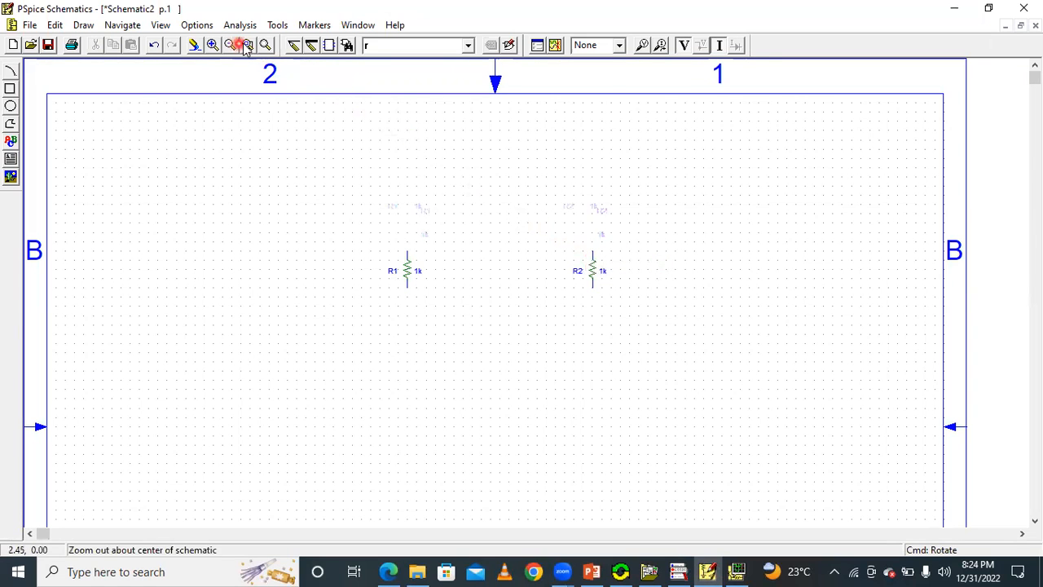
pyautogui.click(214, 45)
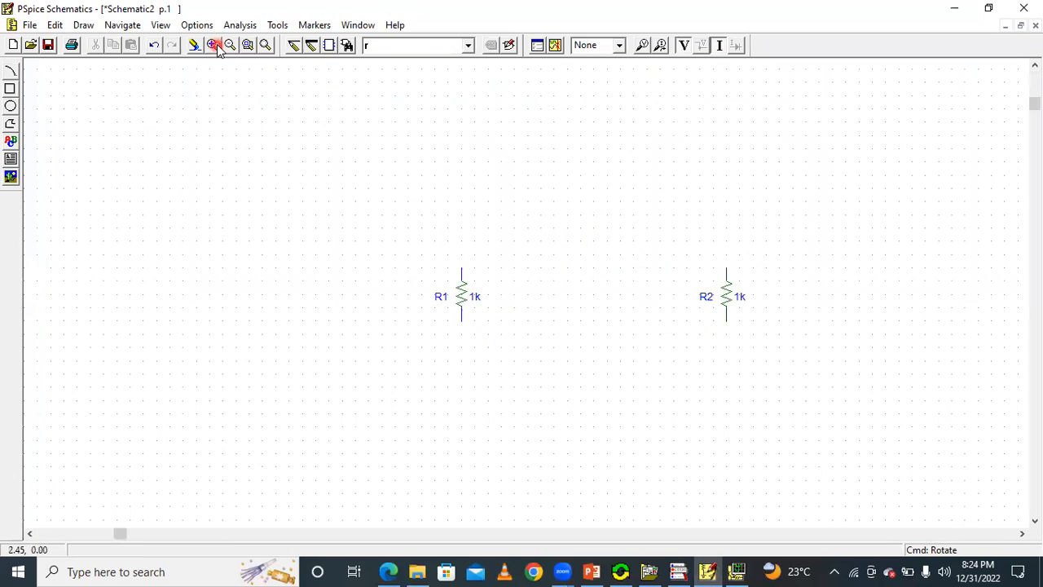
# Check the circuit on the PowerPoint slide, and place a DC voltage source VDC in the schematic above and between R1 and R2.
pyautogui.click(598, 570)
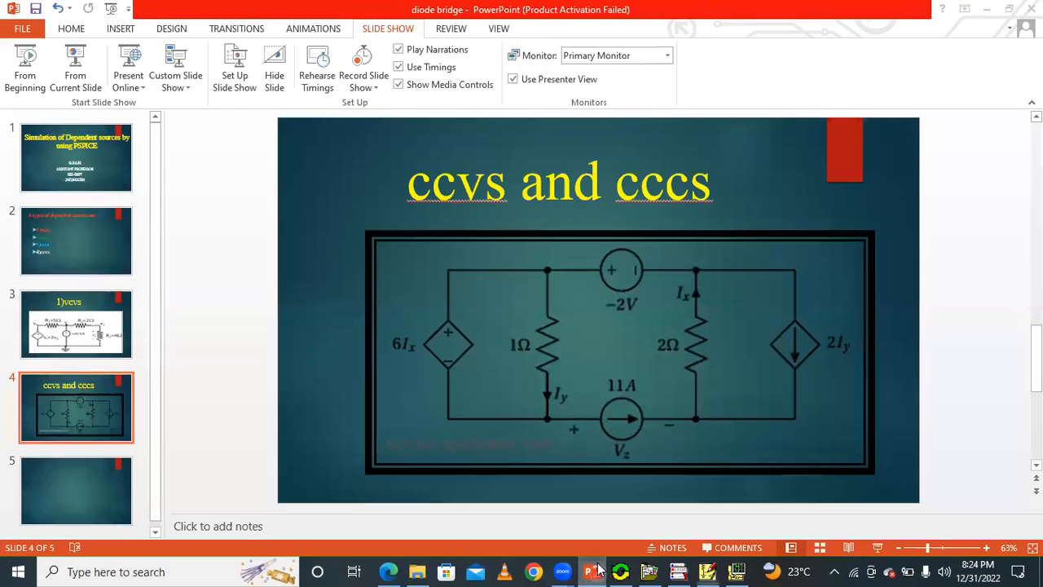
pyautogui.click(598, 571)
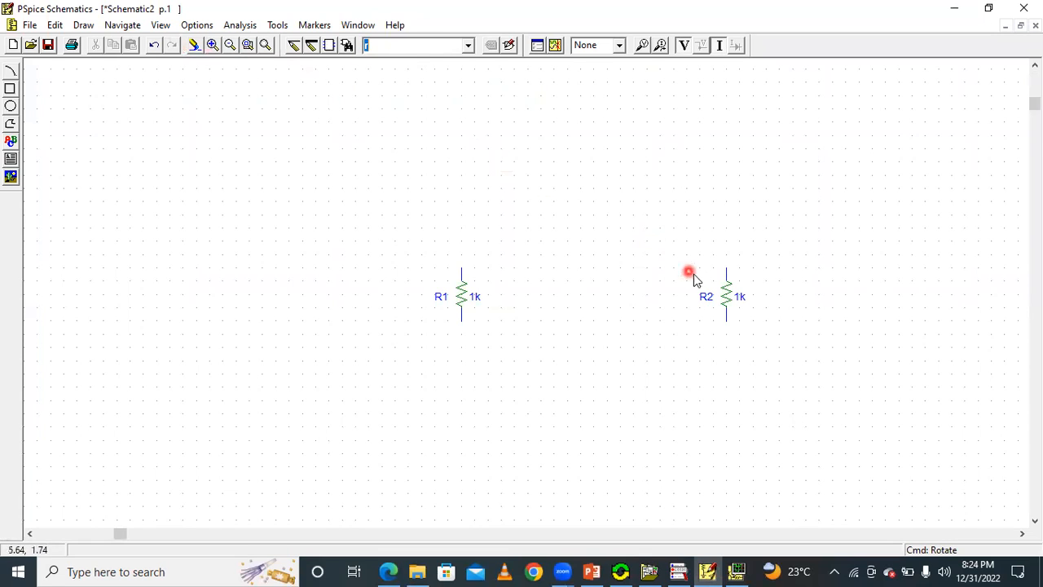
pyautogui.click(619, 159)
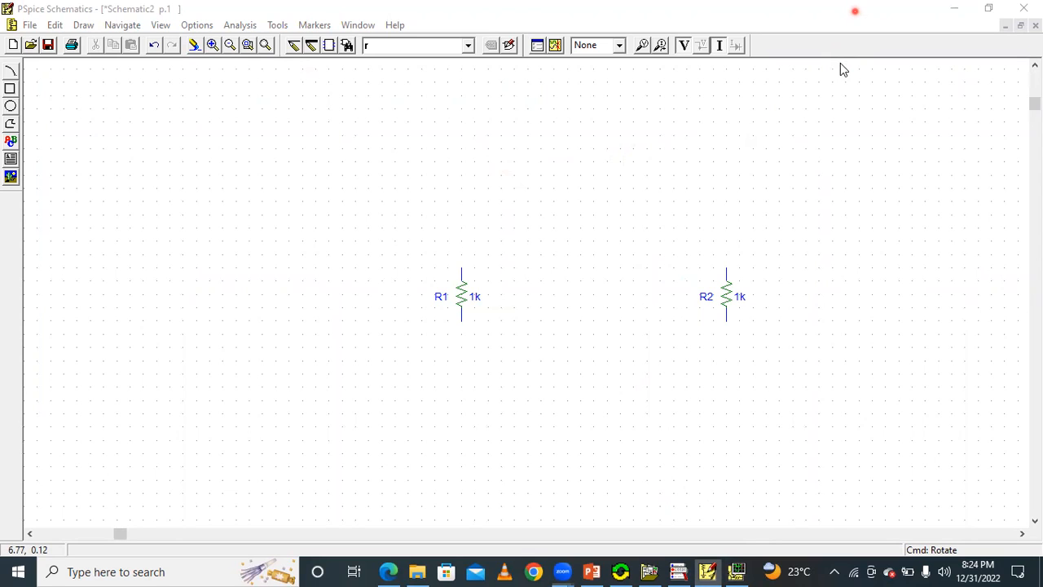
pyautogui.hotkey('ctrl', 'g')
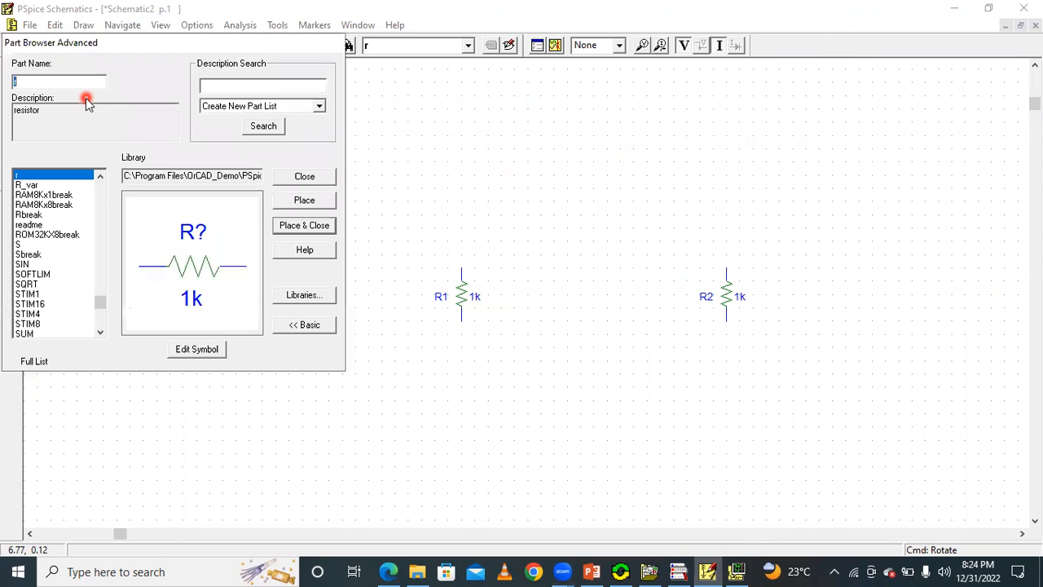
pyautogui.write('V')
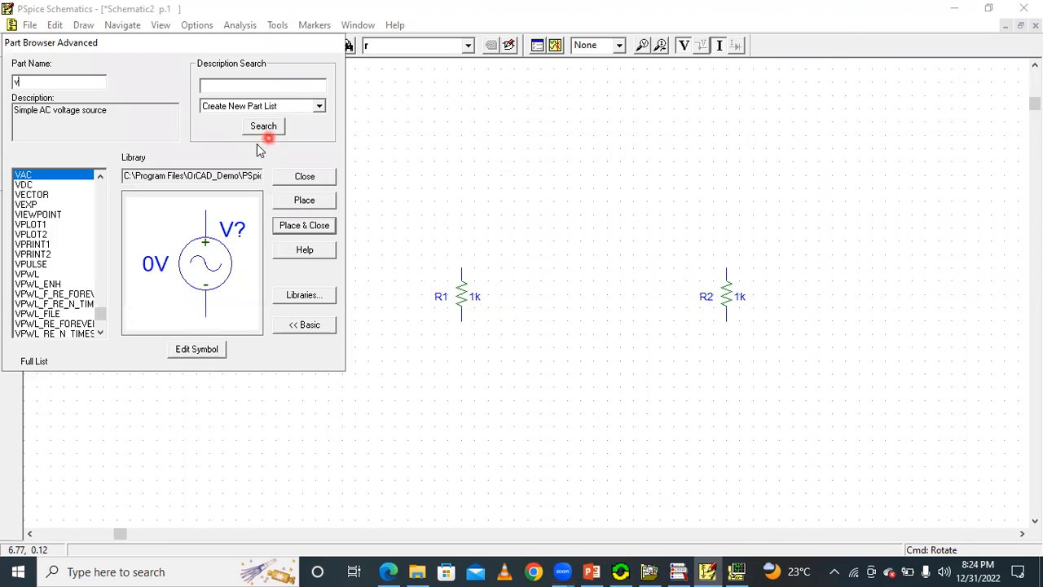
pyautogui.write('dc')
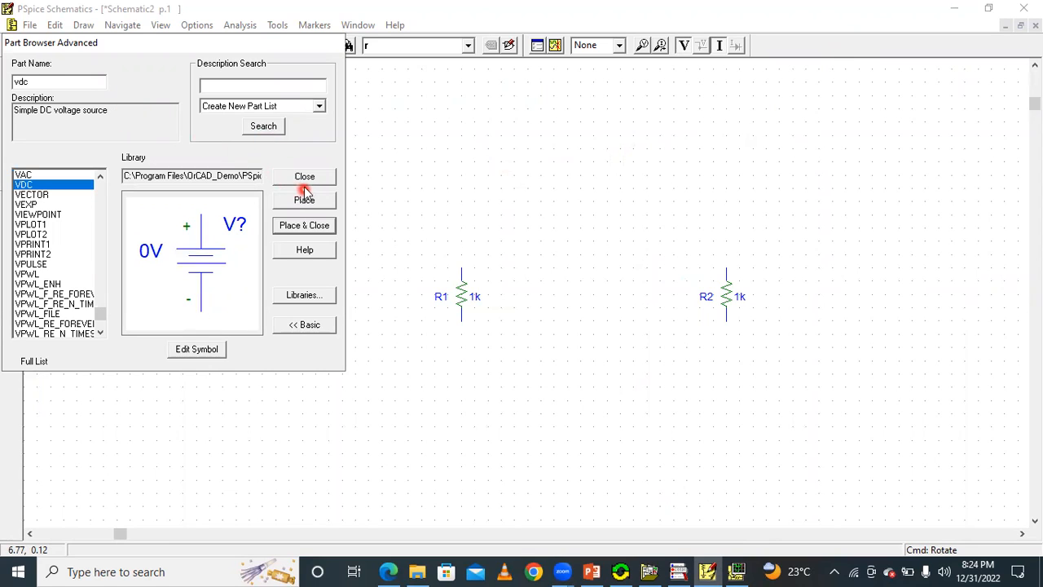
pyautogui.click(309, 204)
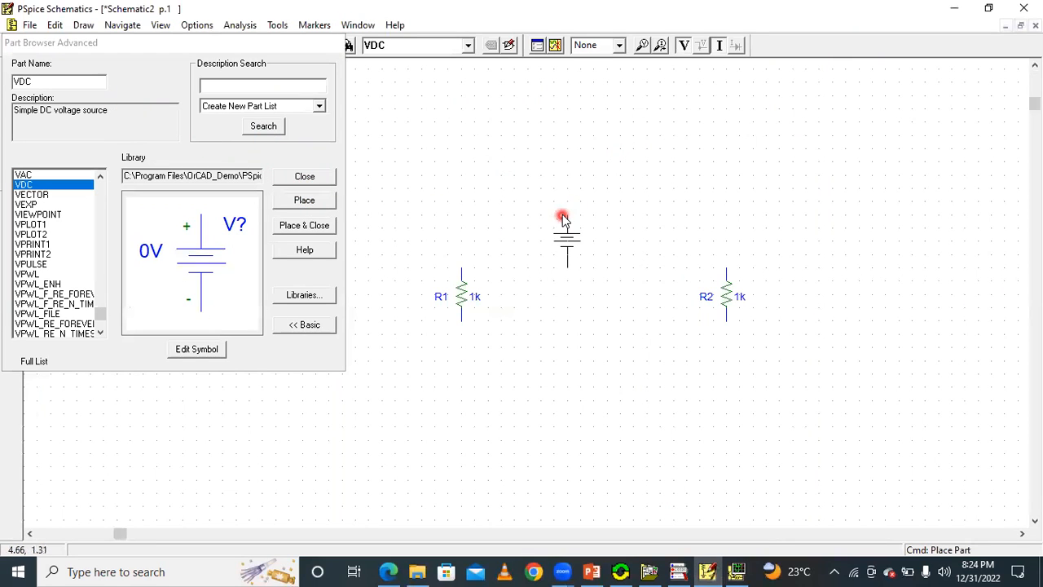
pyautogui.click(554, 204)
pyautogui.click(316, 175)
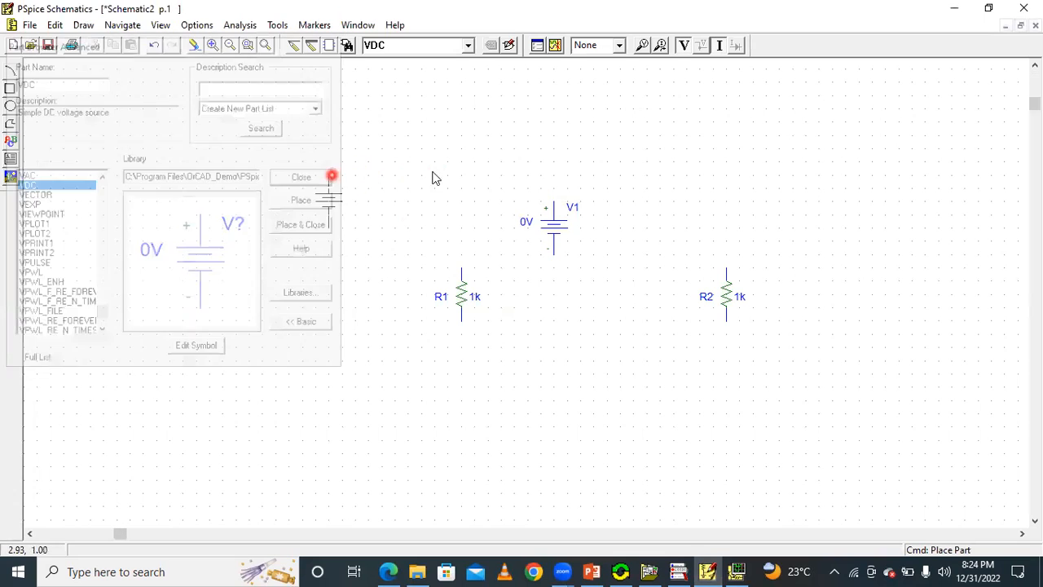
# Check the −2V source's polarity on the slide, and rotate V1 to horizontal with its plus terminal facing R1.
pyautogui.click(592, 571)
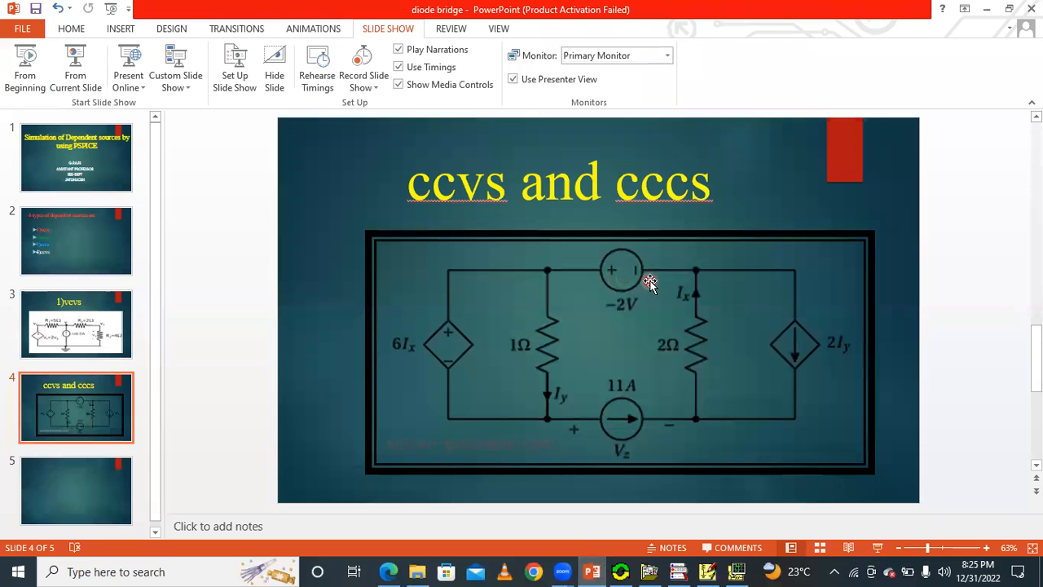
pyautogui.click(707, 571)
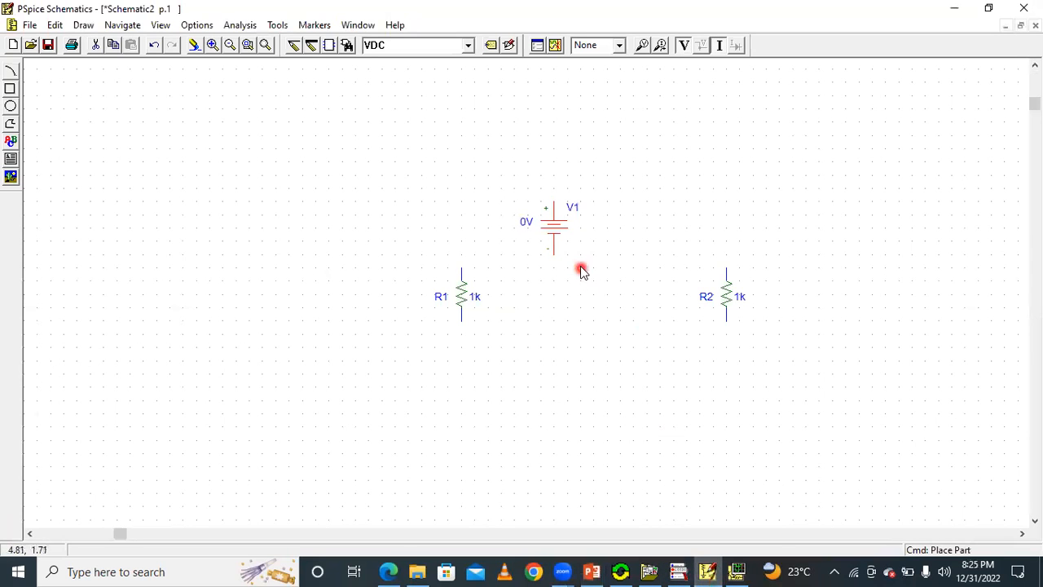
pyautogui.click(707, 572)
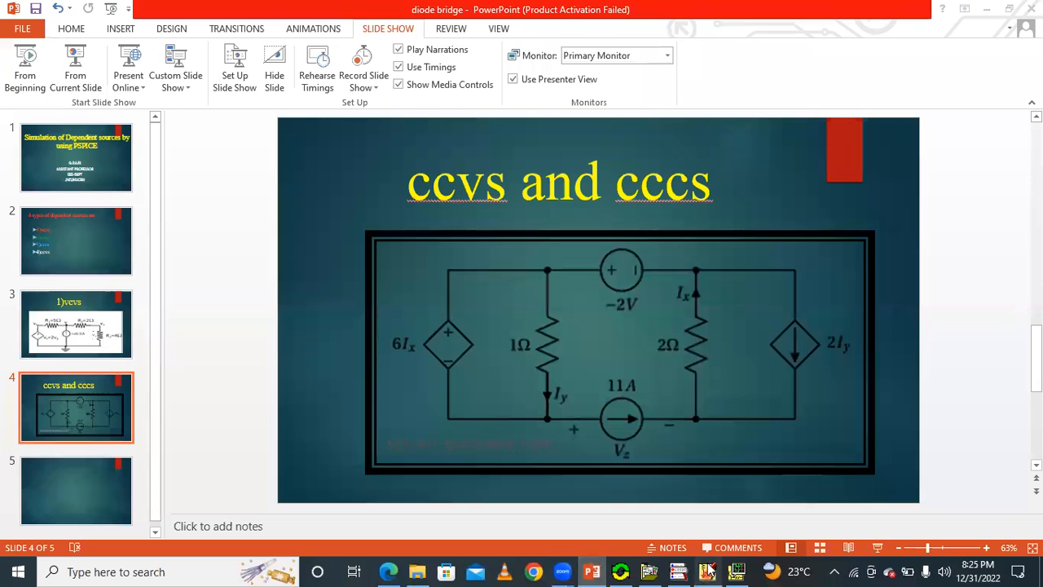
pyautogui.click(707, 572)
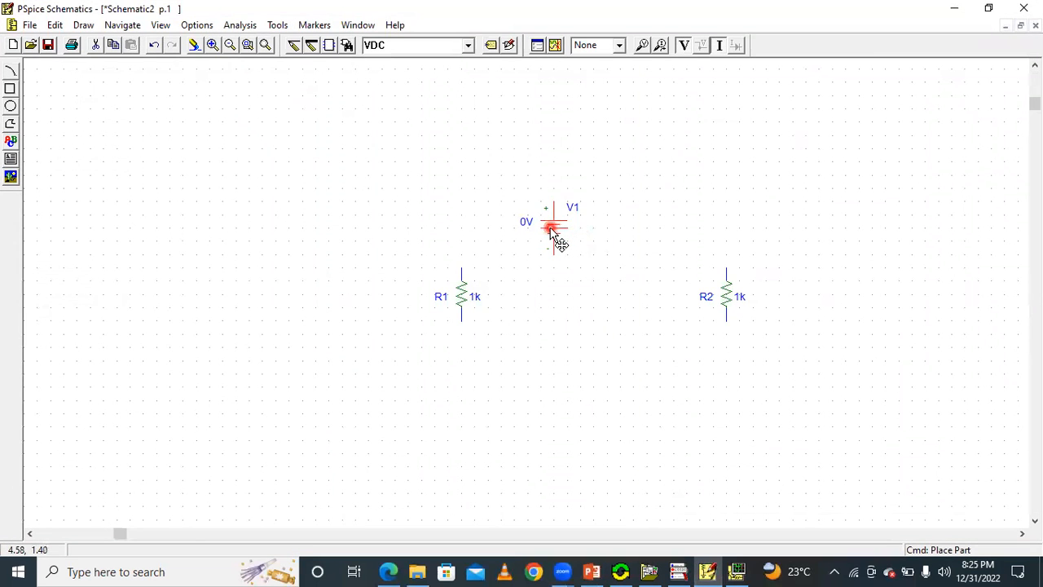
pyautogui.hotkey('ctrl', 'r')
pyautogui.hotkey('ctrl', 'r')
pyautogui.hotkey('ctrl', 'r')
pyautogui.hotkey('ctrl', 'r')
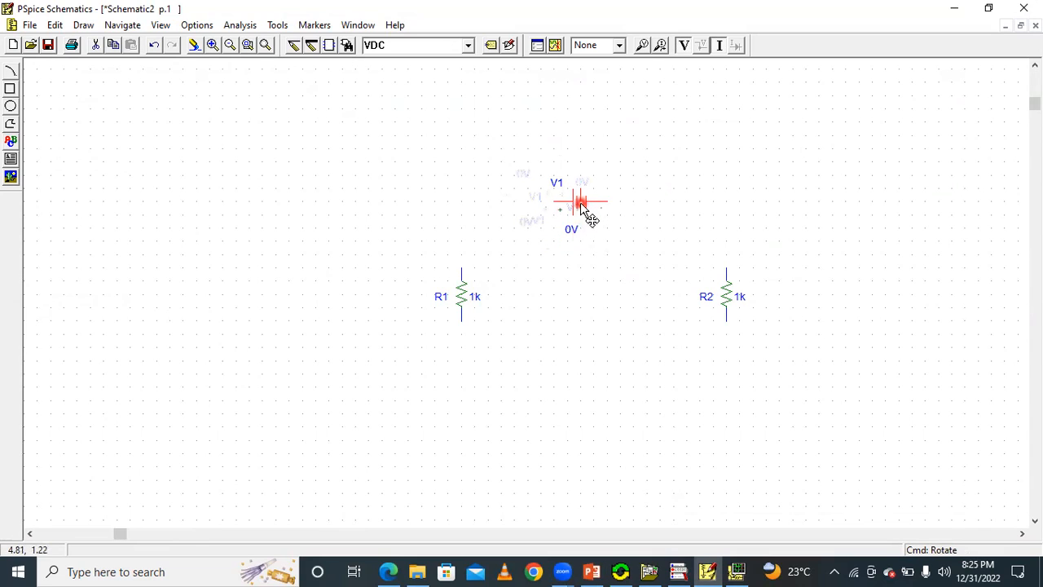
pyautogui.moveTo(579, 198); pyautogui.dragTo(584, 231)
pyautogui.click(466, 147)
# Move R1 closer to the voltage source, and centre V1 between the two resistors.
pyautogui.click(270, 46)
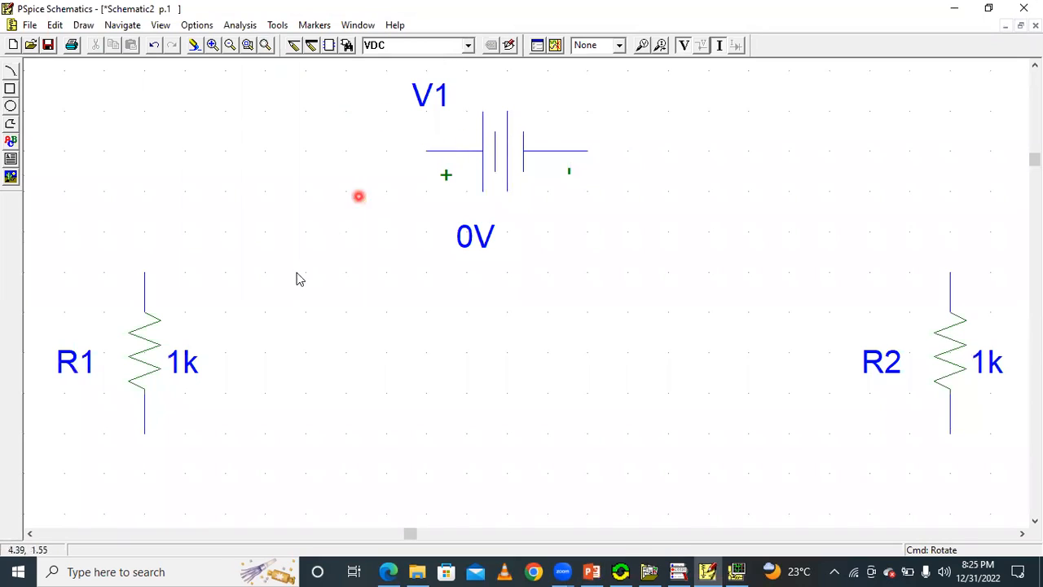
pyautogui.click(138, 359)
pyautogui.moveTo(138, 358); pyautogui.dragTo(220, 360)
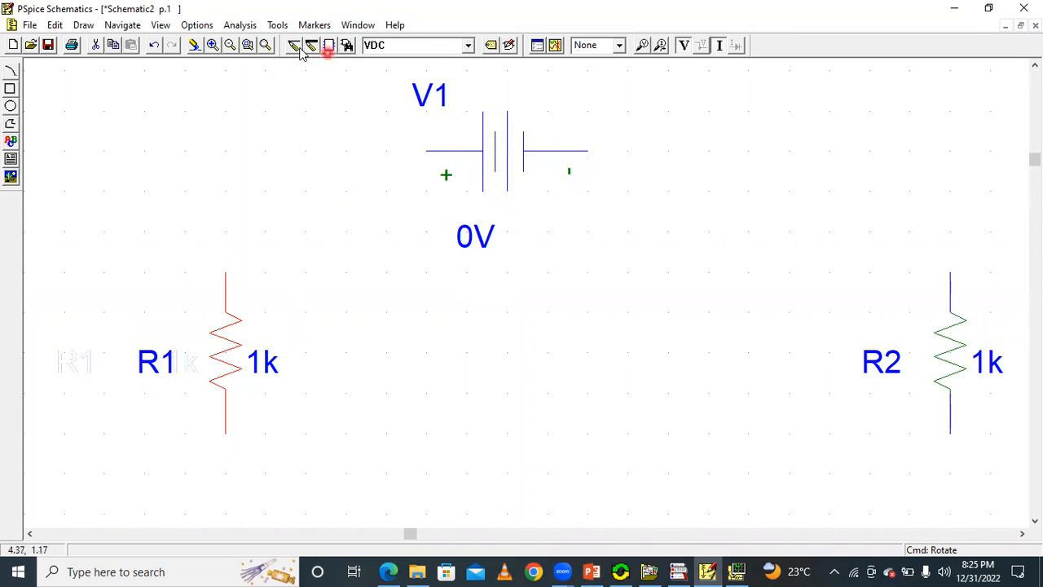
pyautogui.click(246, 46)
pyautogui.click(481, 248)
pyautogui.moveTo(510, 233); pyautogui.dragTo(549, 236)
pyautogui.click(689, 343)
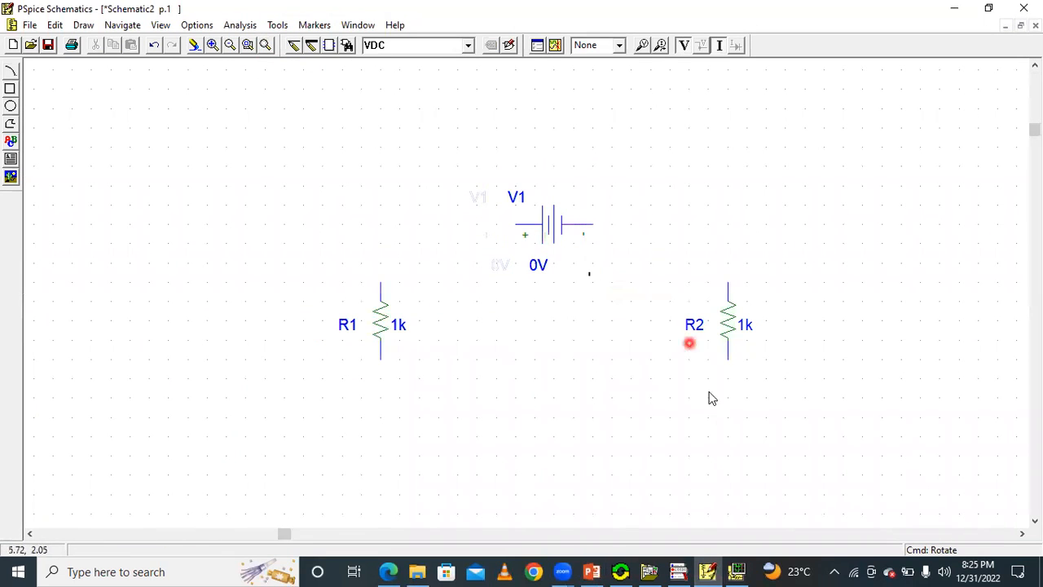
# Check the slide's 11A source, and place a horizontal IDC current source below V1 with its arrow pointing towards R2.
pyautogui.click(707, 572)
pyautogui.click(708, 571)
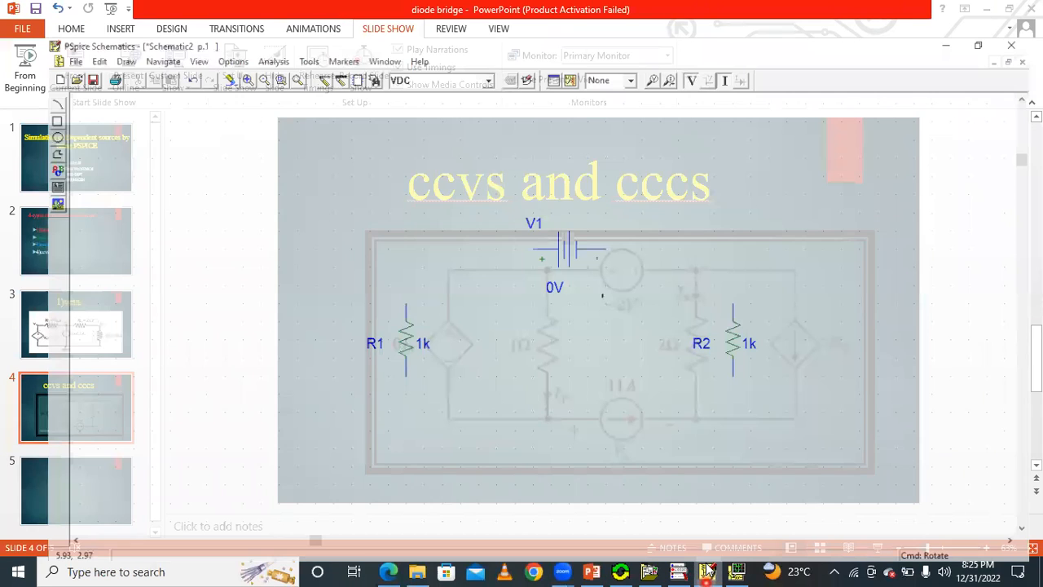
pyautogui.click(707, 572)
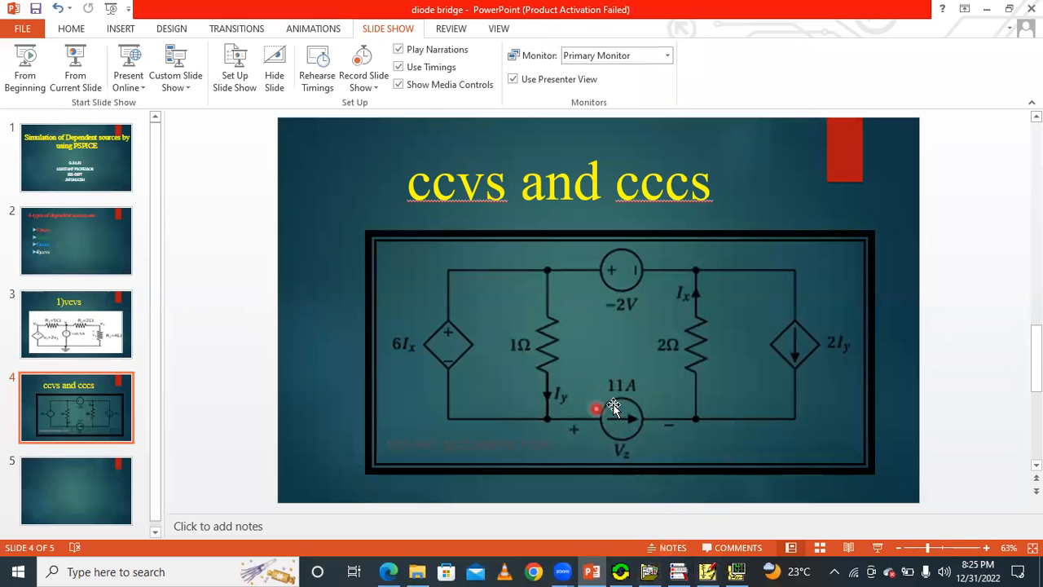
pyautogui.click(708, 571)
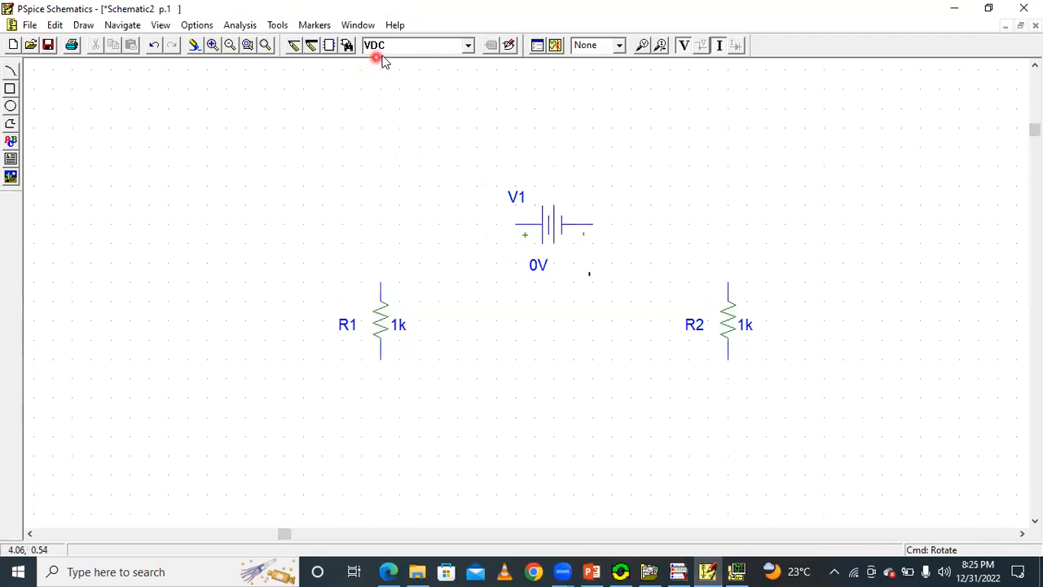
pyautogui.click(467, 46)
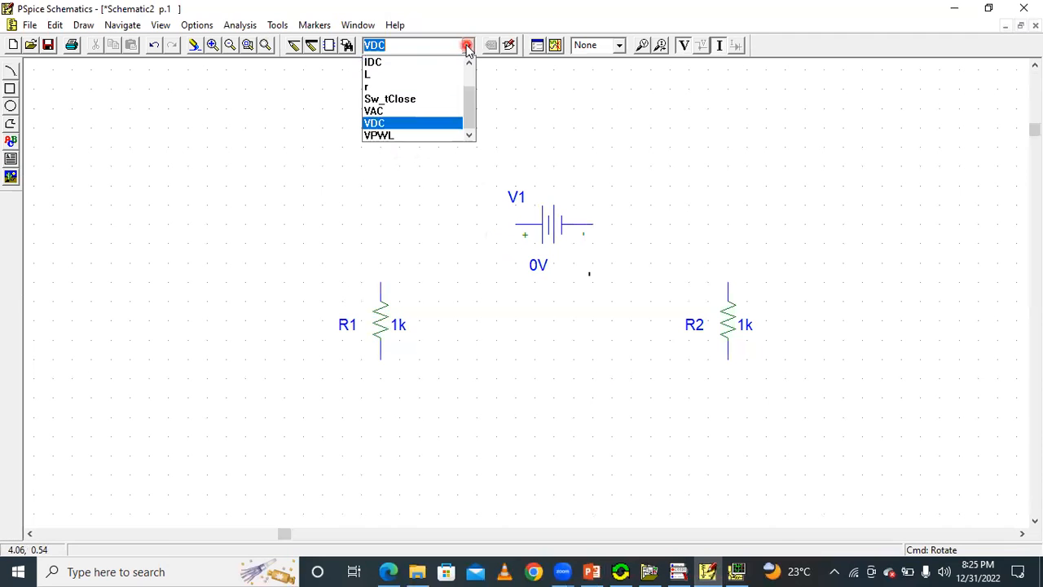
pyautogui.click(422, 62)
pyautogui.hotkey('ctrl', 'r')
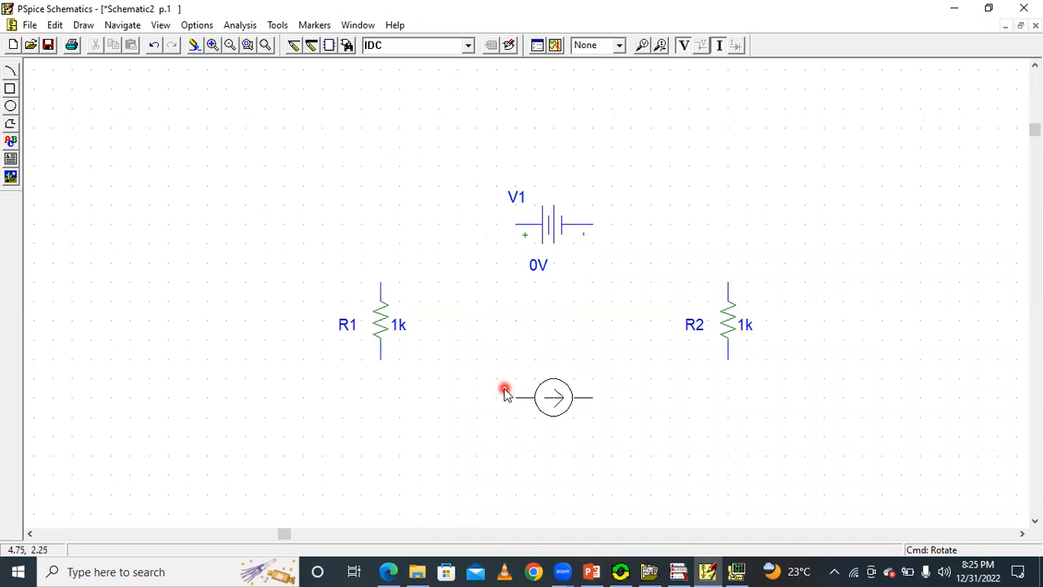
pyautogui.click(504, 392)
pyautogui.click(592, 570)
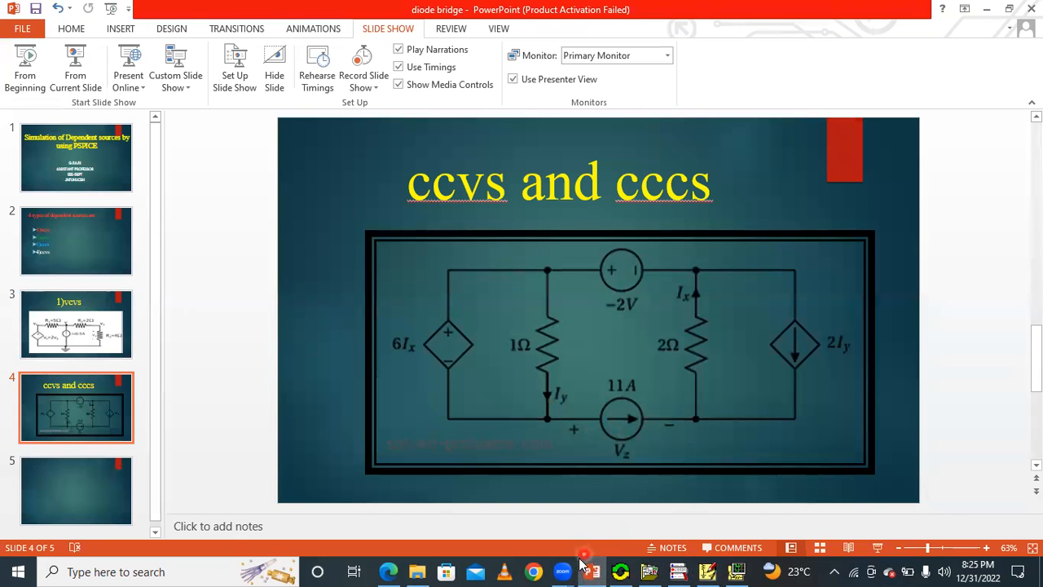
pyautogui.click(591, 571)
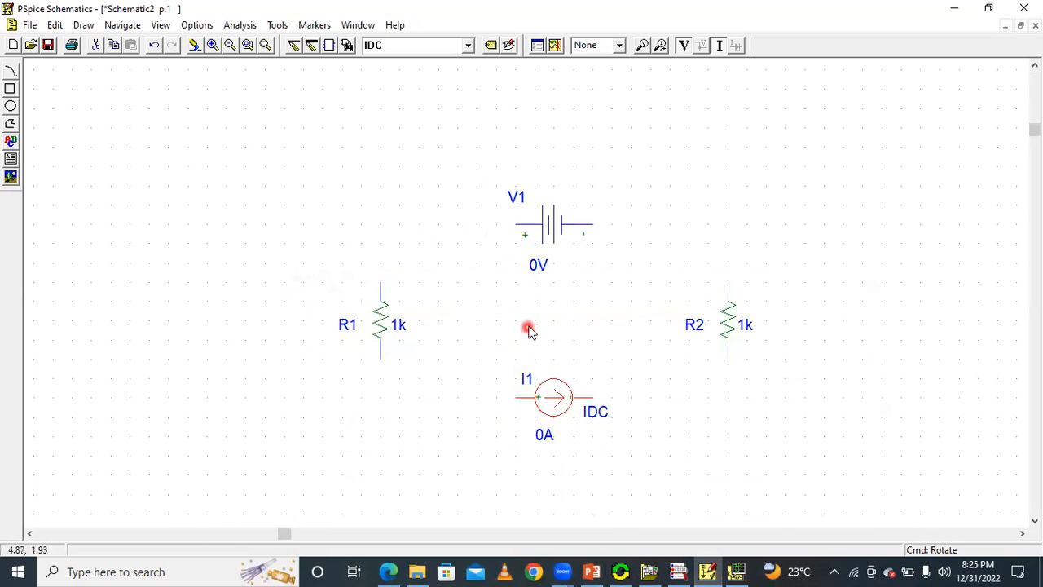
# Examine the dependent sources on the slide, and preview the parts e, f and g in the schematic's part browser.
pyautogui.click(595, 570)
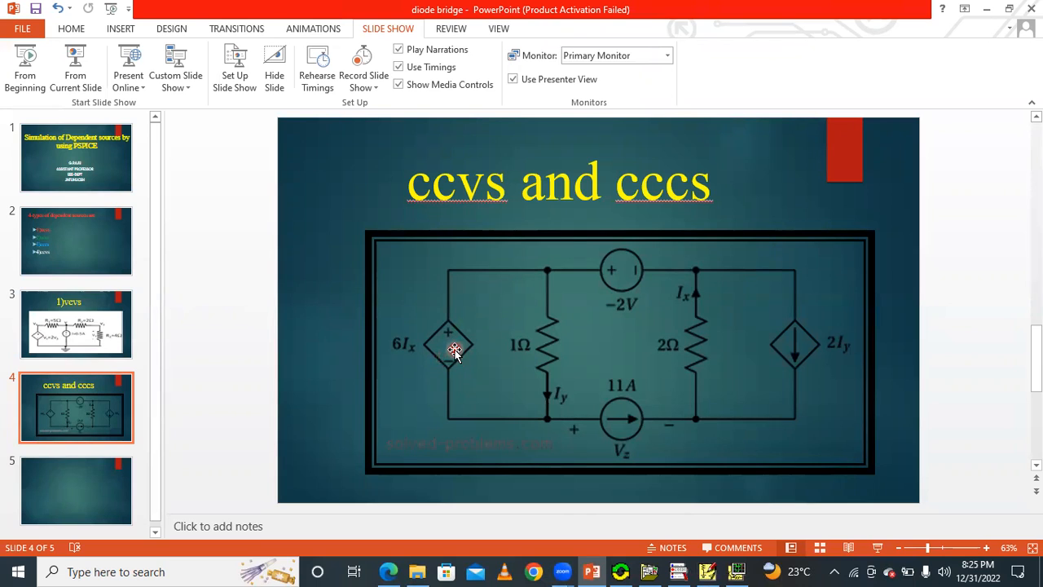
pyautogui.click(707, 570)
pyautogui.click(114, 46)
pyautogui.click(324, 47)
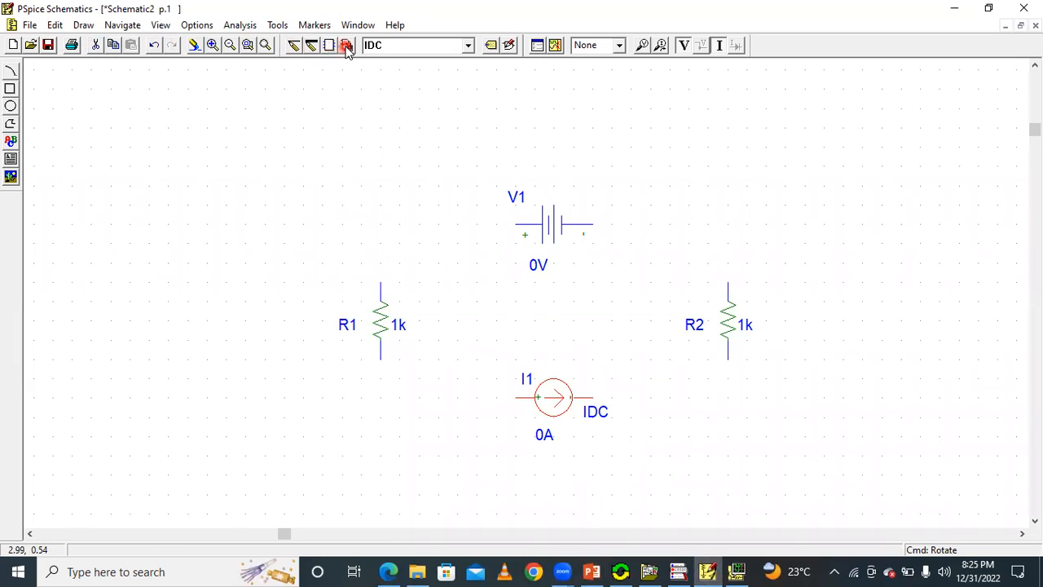
pyautogui.click(345, 47)
pyautogui.click(101, 92)
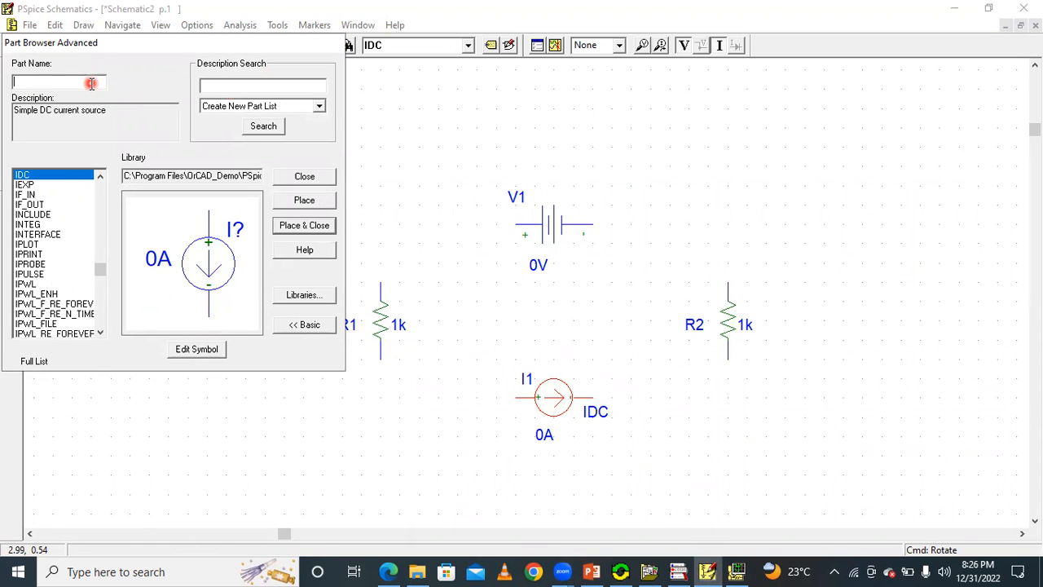
pyautogui.write('e')
pyautogui.click(203, 262)
pyautogui.press('BackSpace')
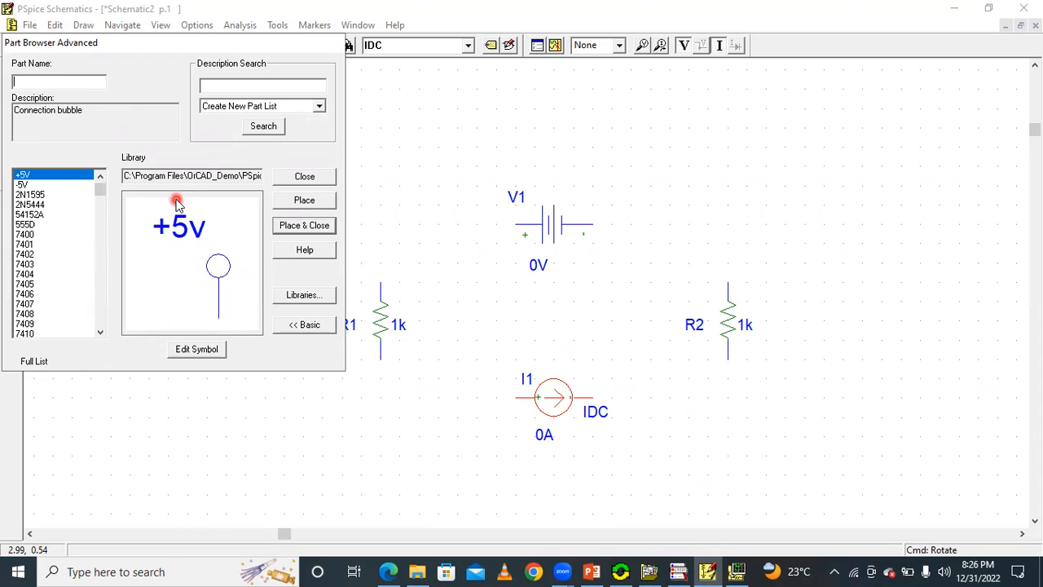
pyautogui.write('f')
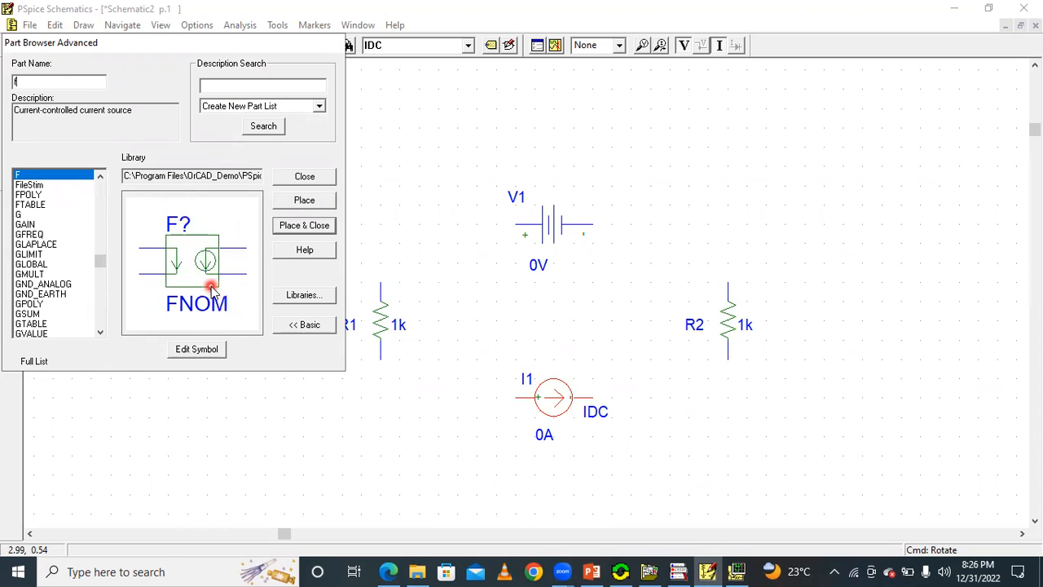
pyautogui.press('BackSpace')
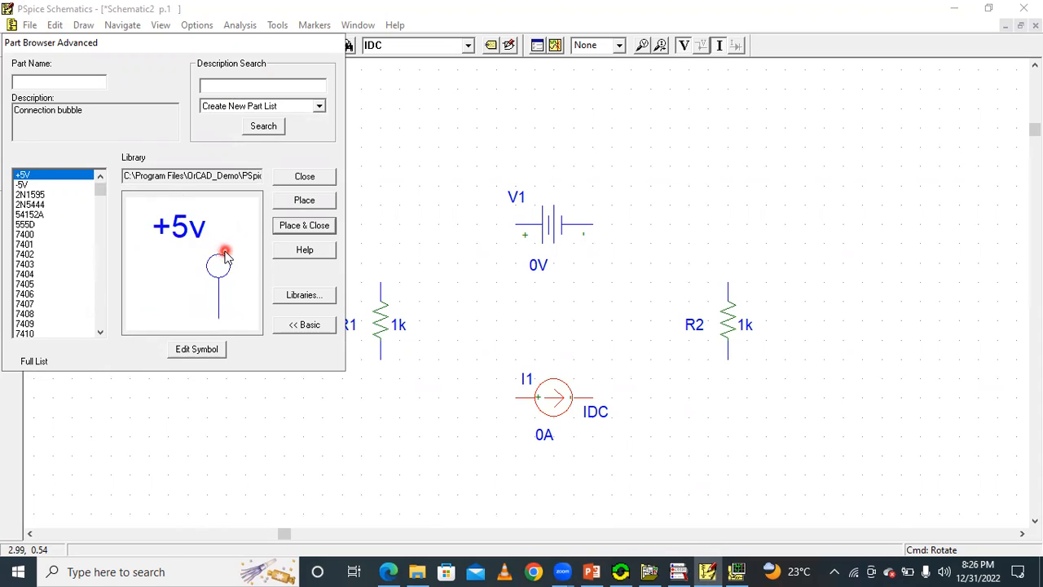
pyautogui.write('g')
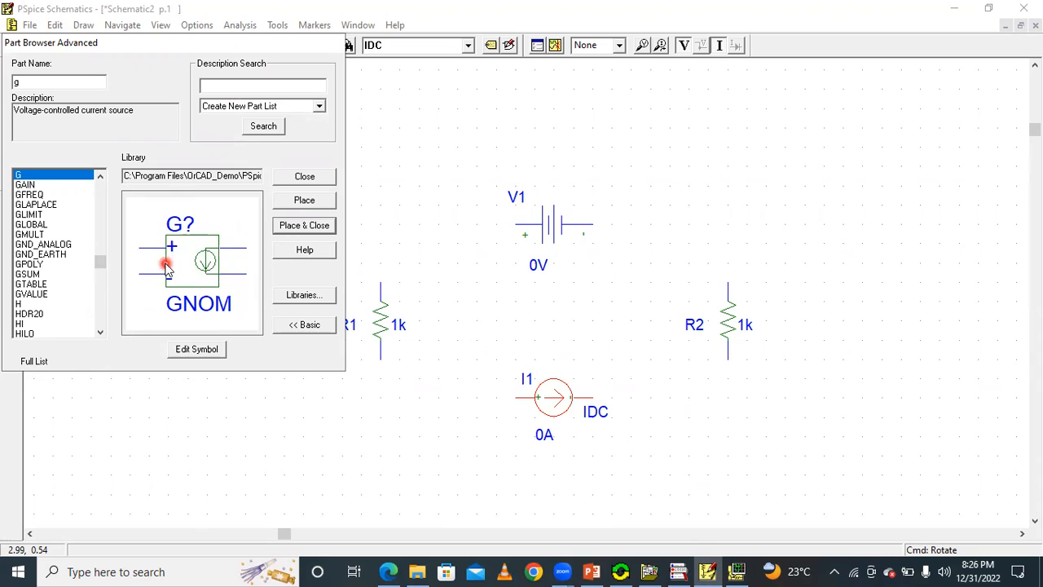
# Place a current-controlled voltage source (part H) in the free area above V1.
pyautogui.press('BackSpace')
pyautogui.write('h')
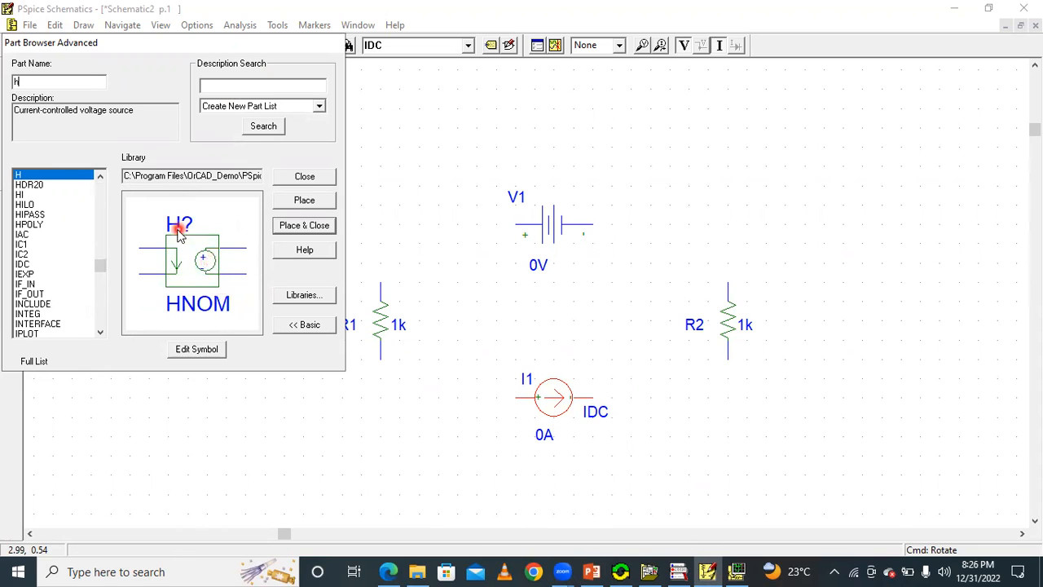
pyautogui.click(307, 201)
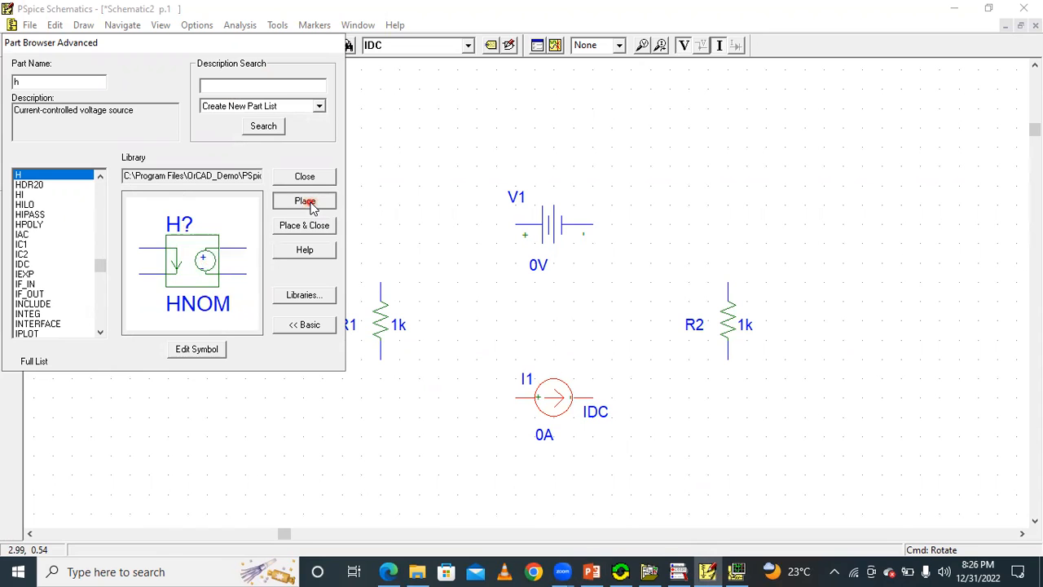
pyautogui.click(417, 136)
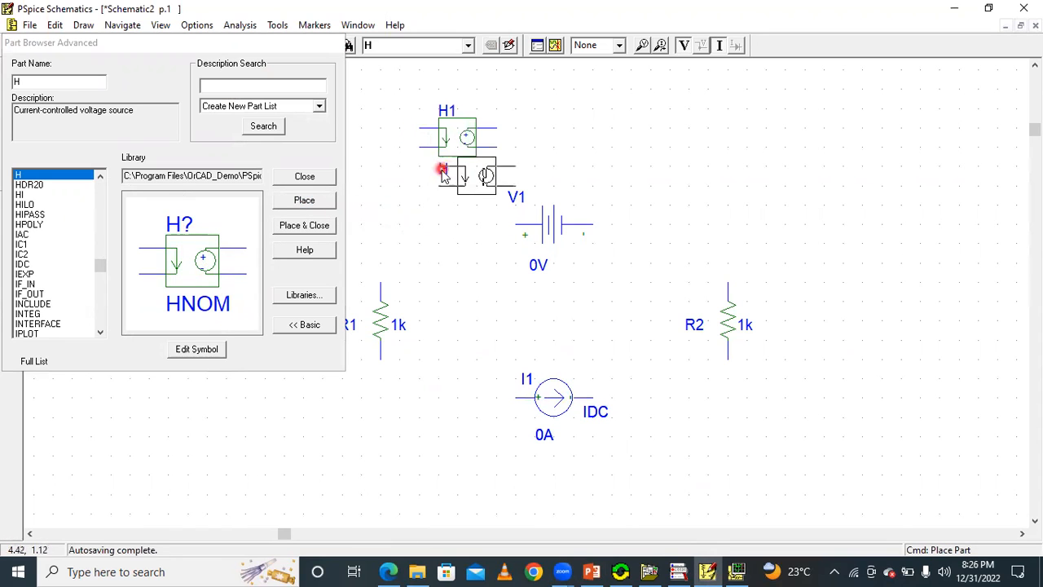
pyautogui.click(312, 176)
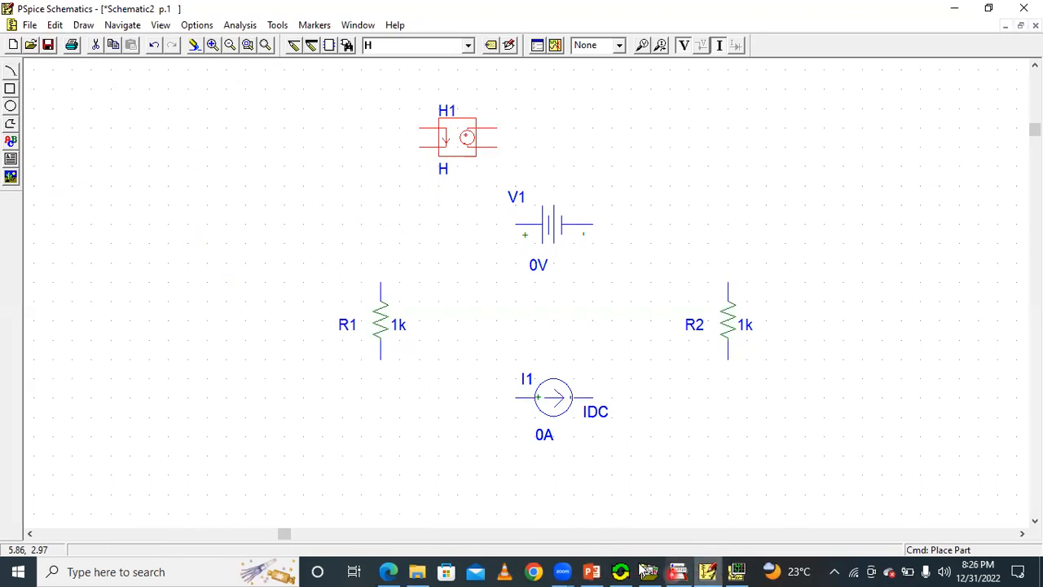
# Check the 6Ix source's position on the slide, and move H1 to the outer side of R1, level with the resistor.
pyautogui.click(592, 572)
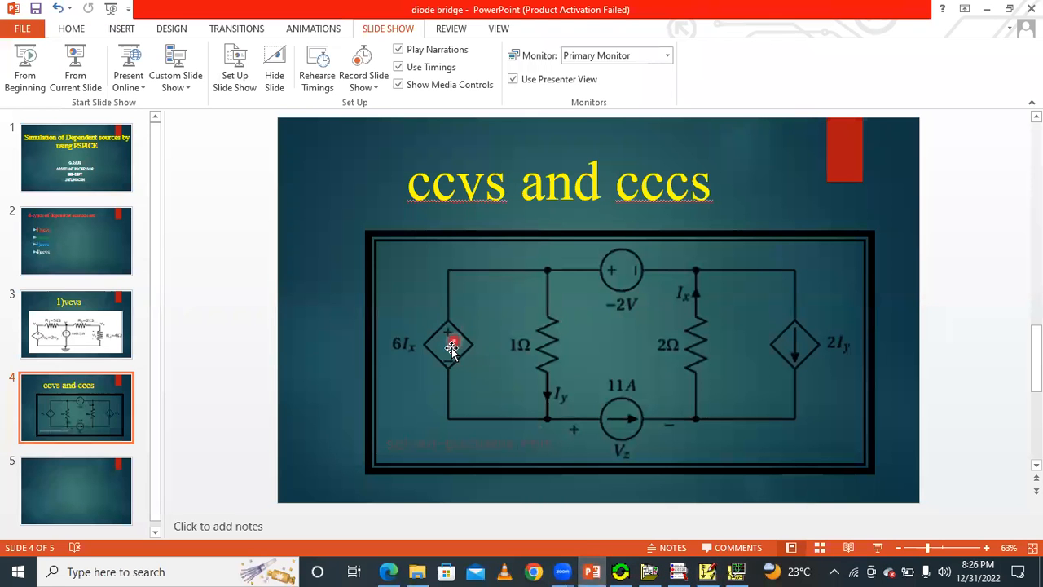
pyautogui.click(707, 571)
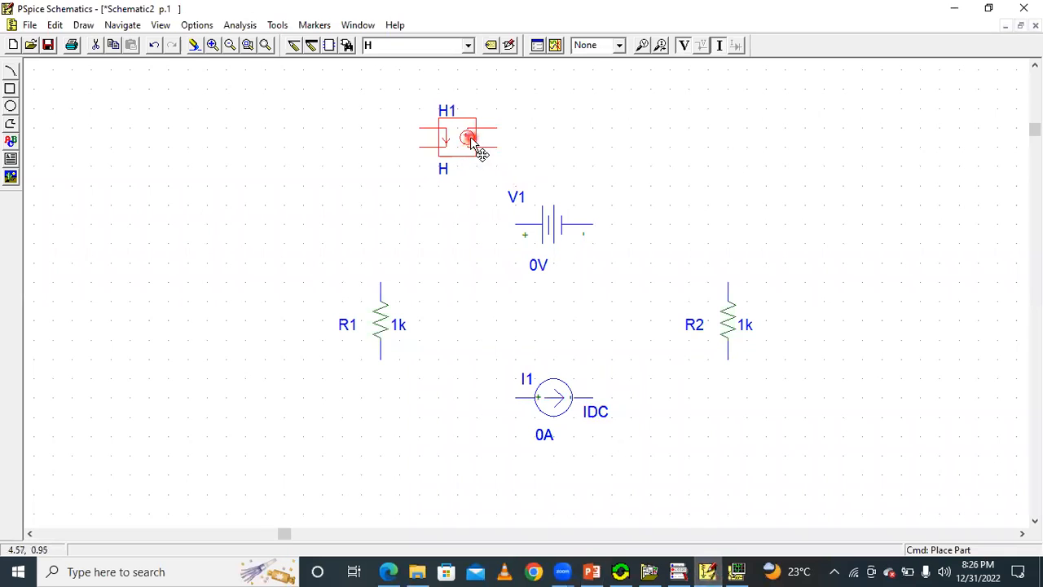
pyautogui.moveTo(462, 140); pyautogui.dragTo(256, 336)
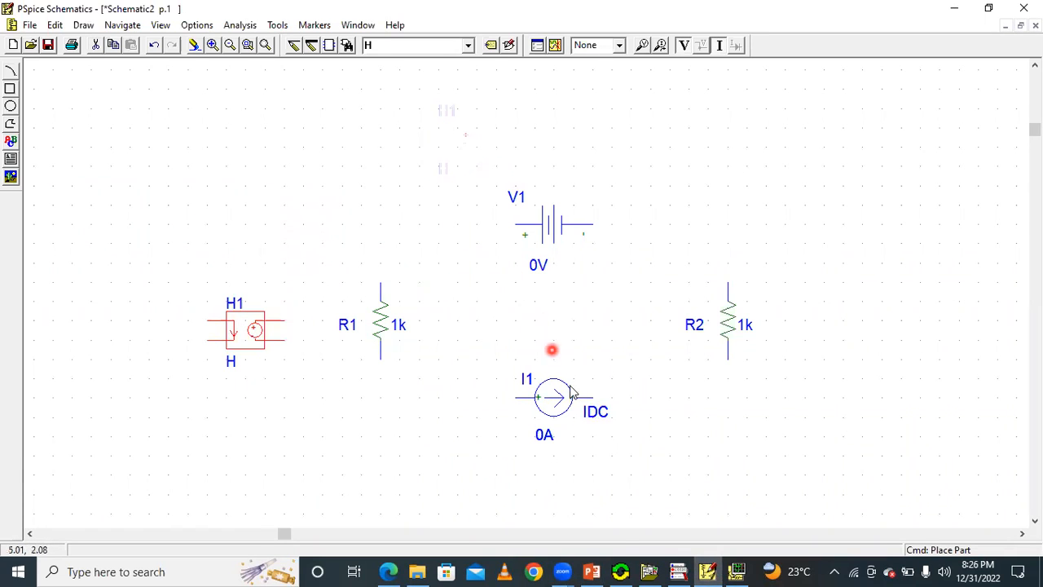
# Check the slide's controlling current Ix and 2Iy source, and place a current-controlled current source (part F) on the outer side of R2.
pyautogui.click(707, 572)
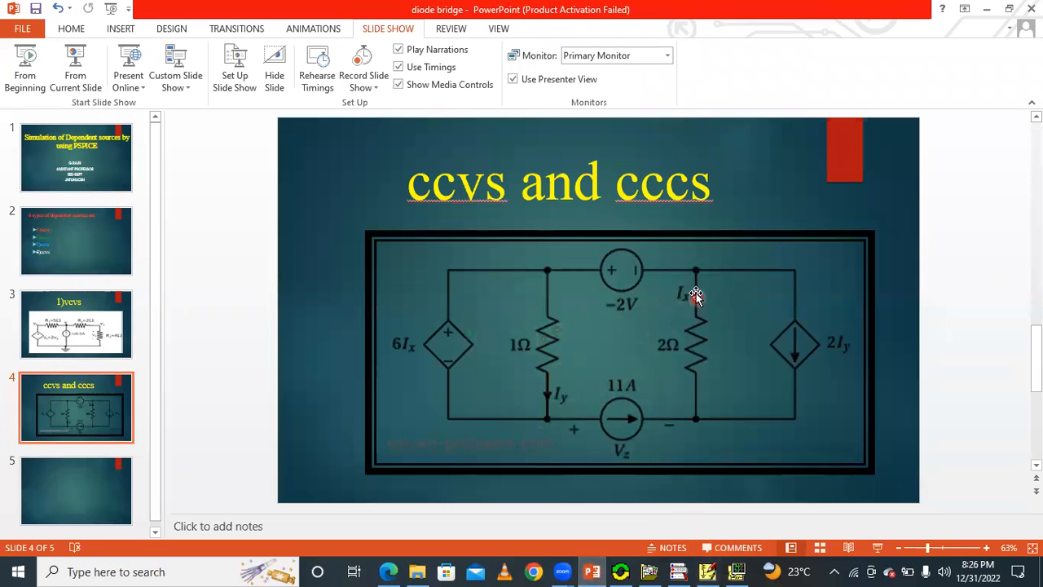
pyautogui.moveTo(713, 570)
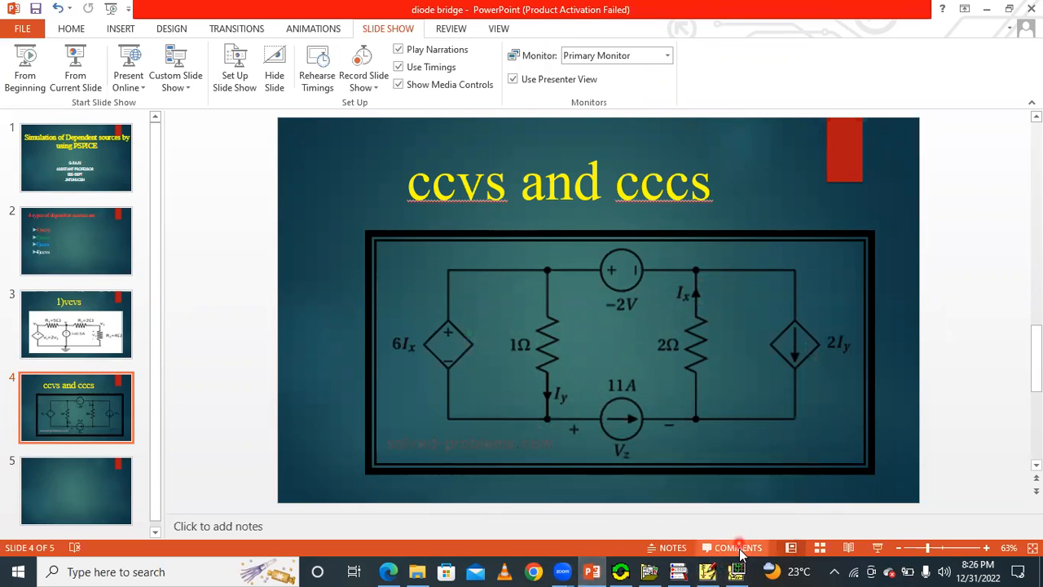
pyautogui.click(707, 572)
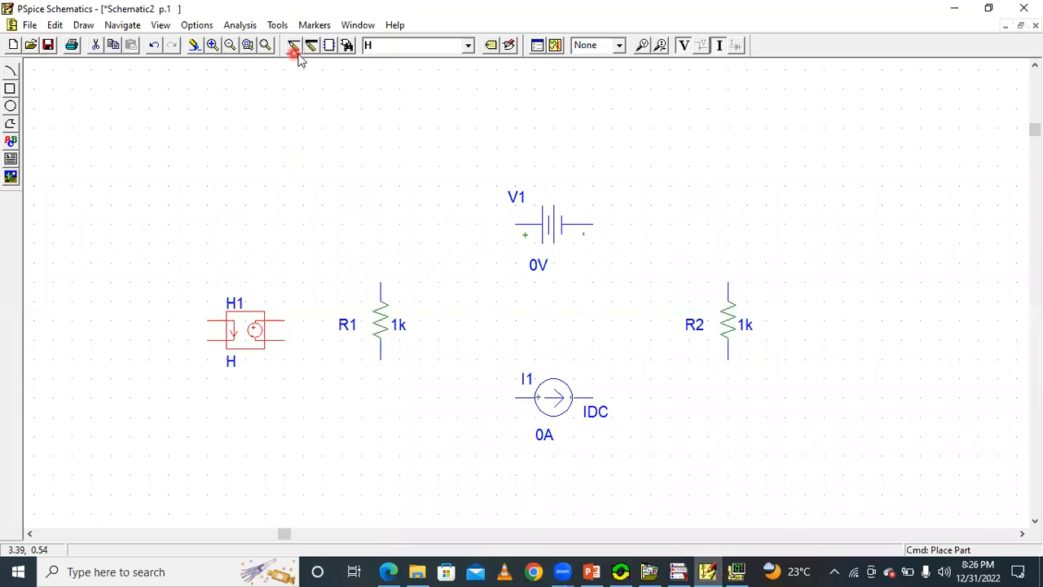
pyautogui.click(347, 46)
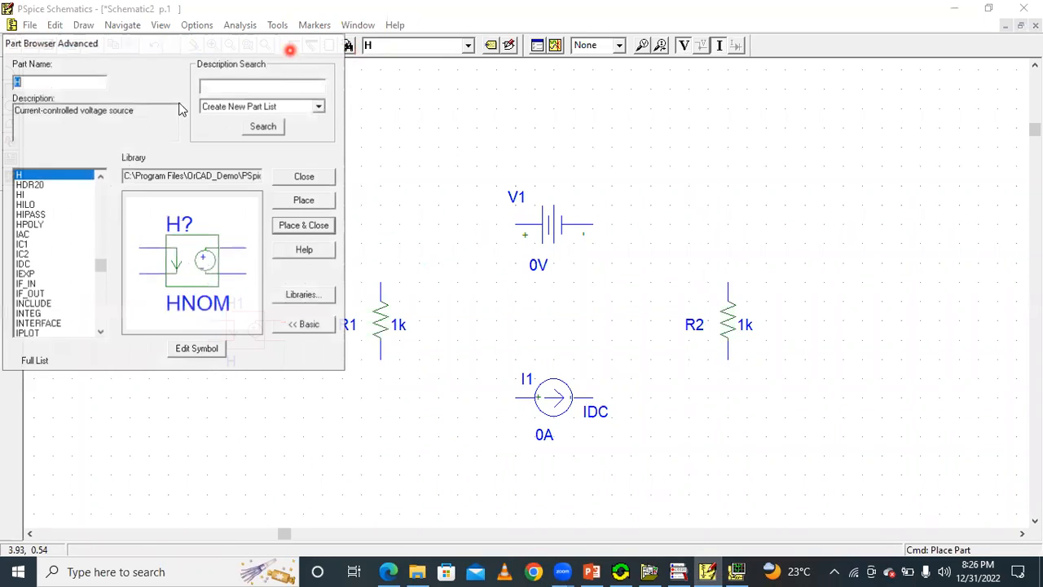
pyautogui.write('f')
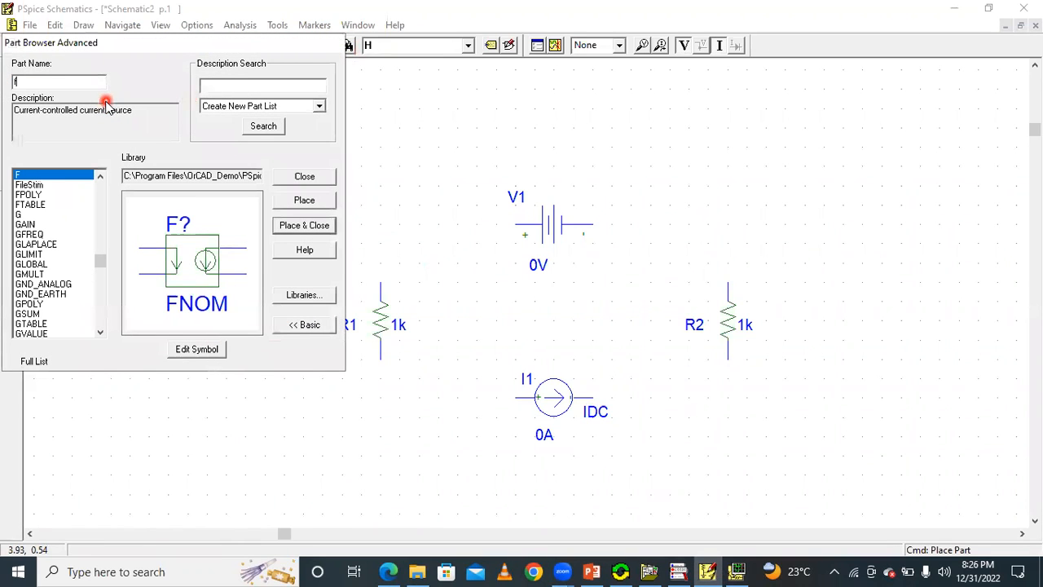
pyautogui.click(302, 200)
pyautogui.click(817, 310)
pyautogui.rightClick(804, 196)
pyautogui.click(308, 176)
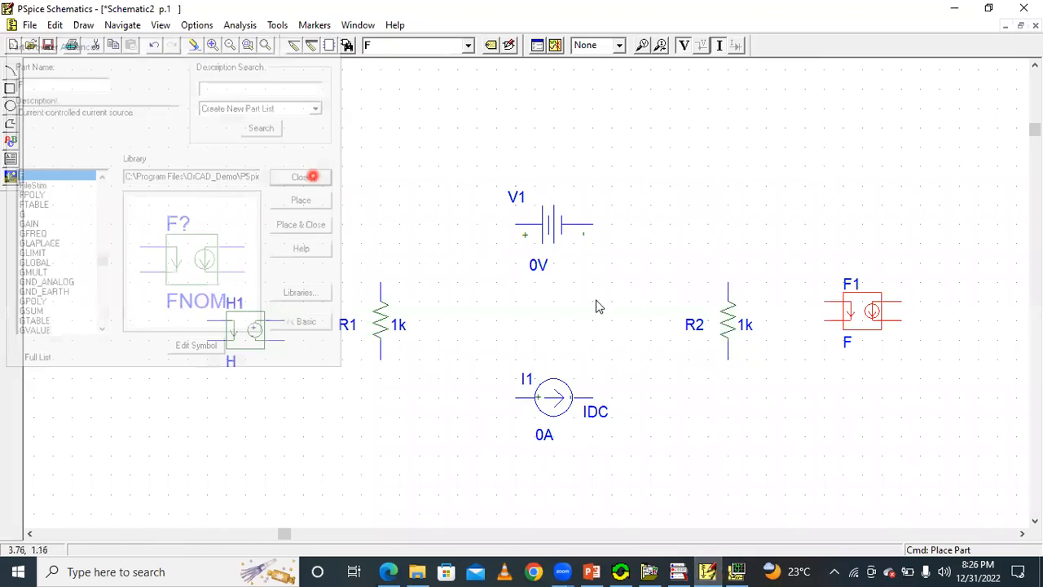
# Compare the slide's 2Iy source direction and circuit connections with the parts placed in the schematic.
pyautogui.click(736, 571)
pyautogui.click(709, 571)
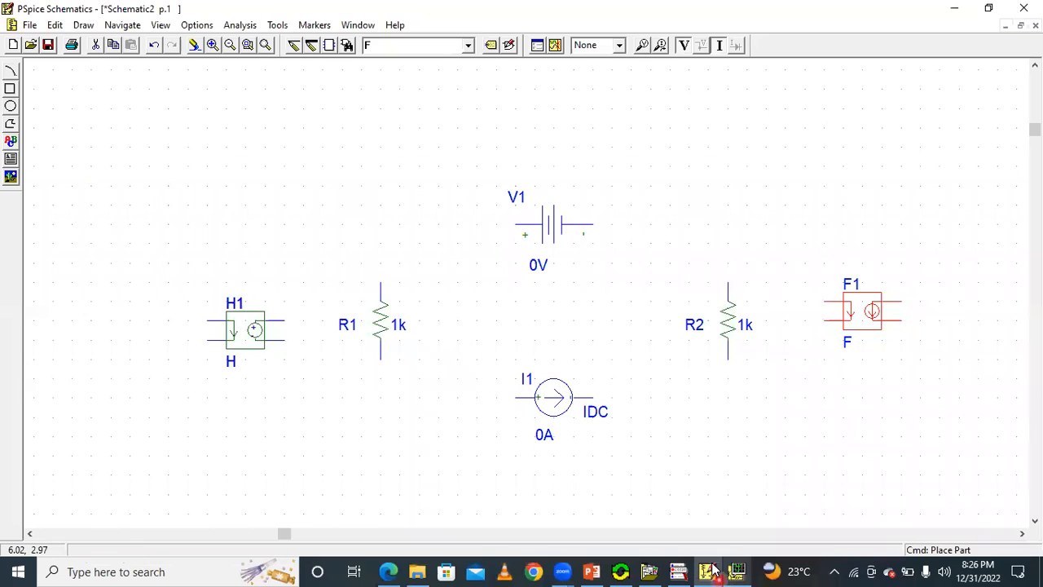
pyautogui.click(711, 569)
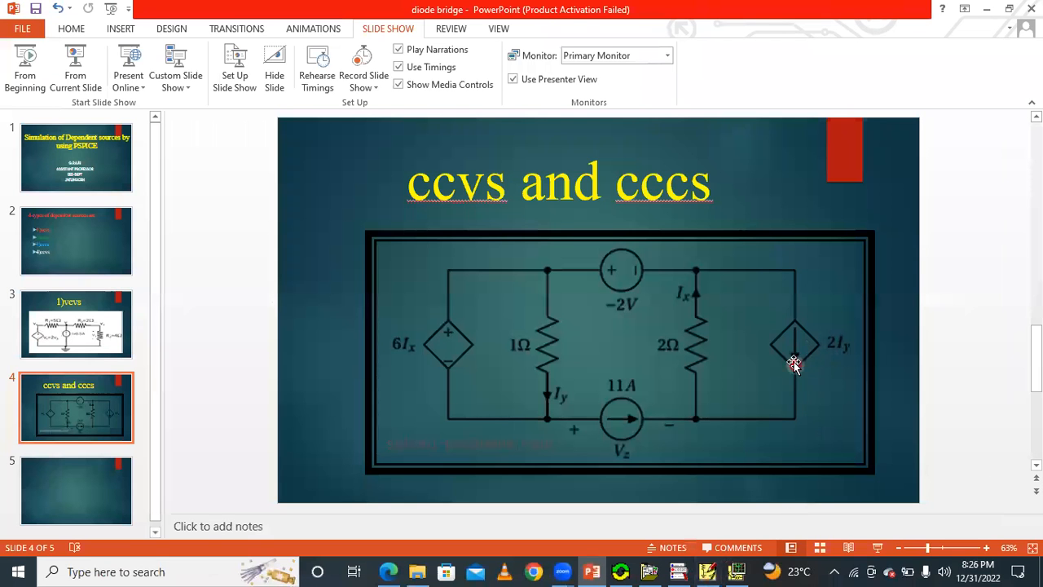
pyautogui.click(708, 572)
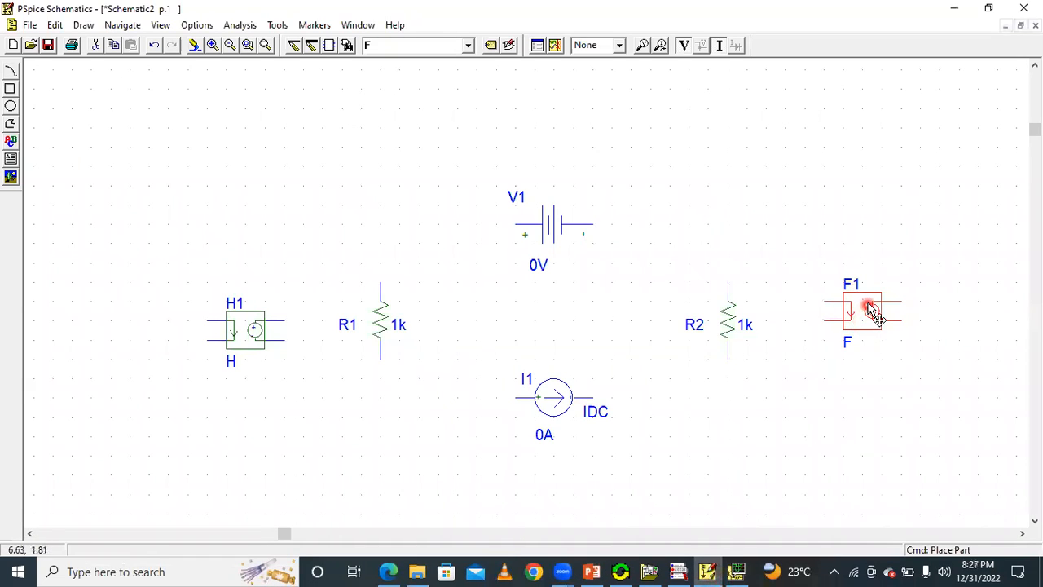
pyautogui.click(876, 344)
pyautogui.click(736, 571)
pyautogui.click(708, 571)
pyautogui.click(592, 572)
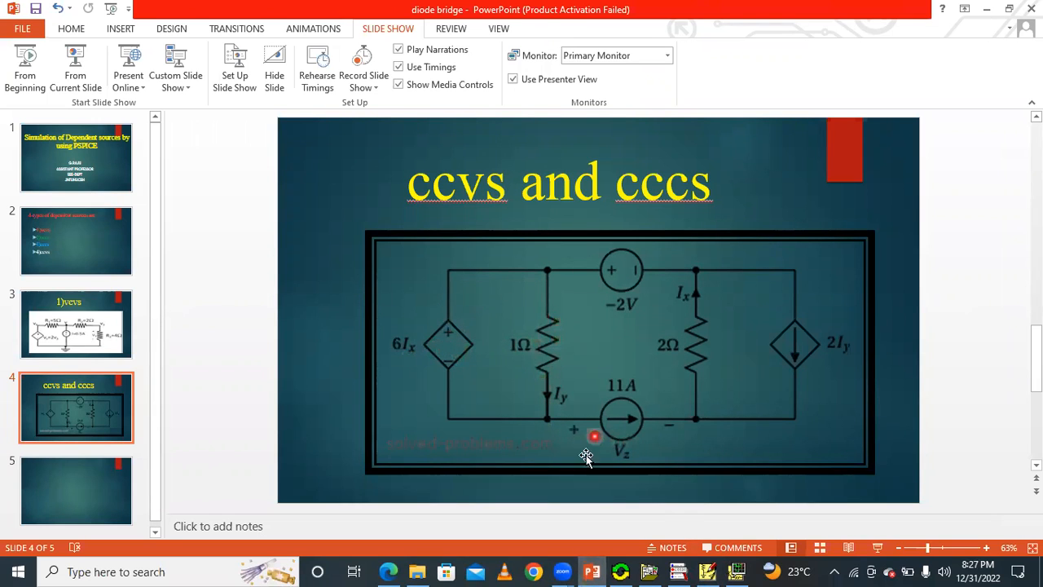
pyautogui.click(708, 572)
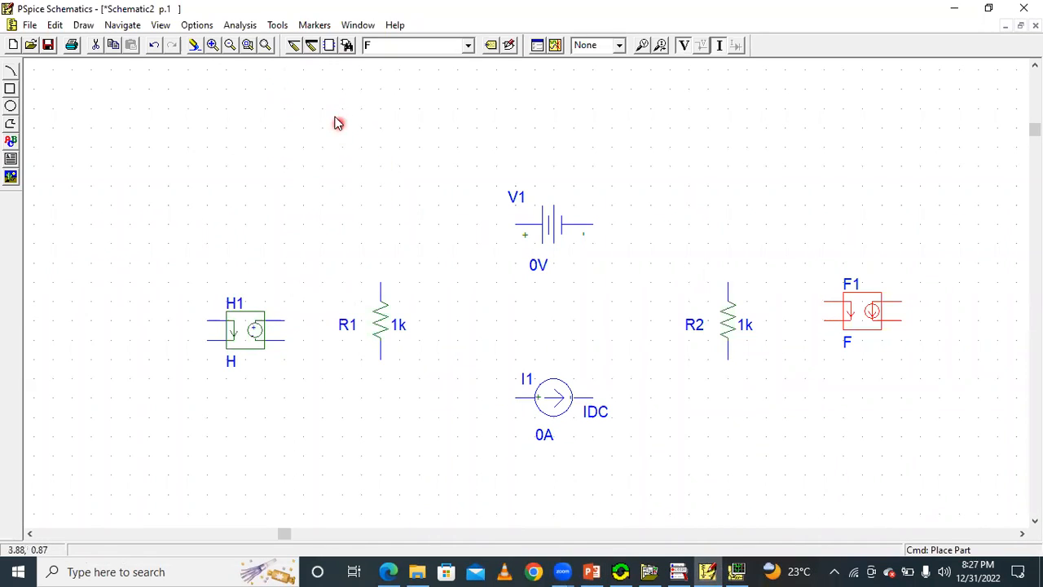
# Wire H1's positive output to V1's plus terminal, and V1's minus terminal to the upper end of R2.
pyautogui.click(293, 48)
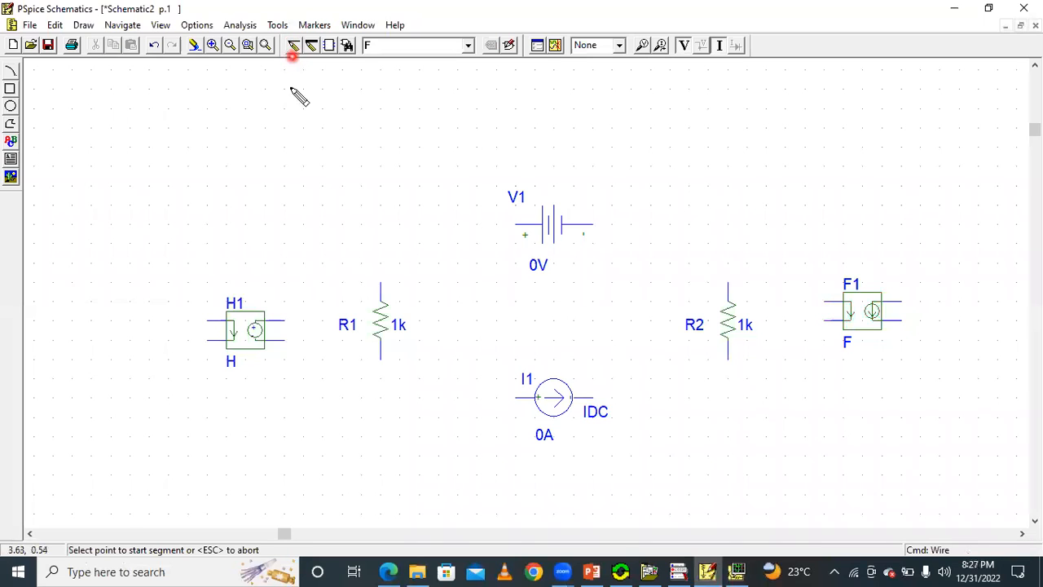
pyautogui.click(282, 320)
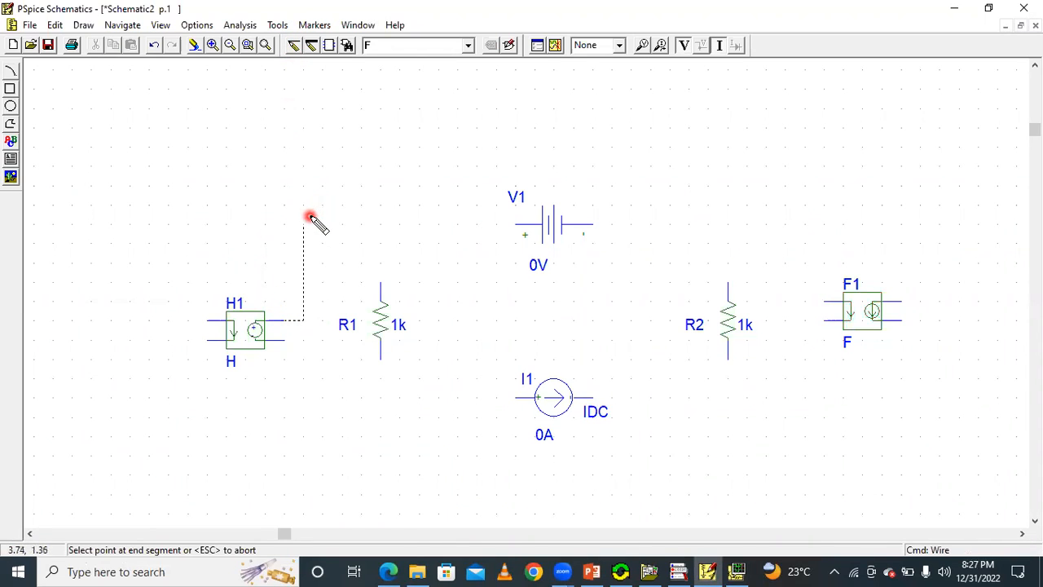
pyautogui.click(515, 224)
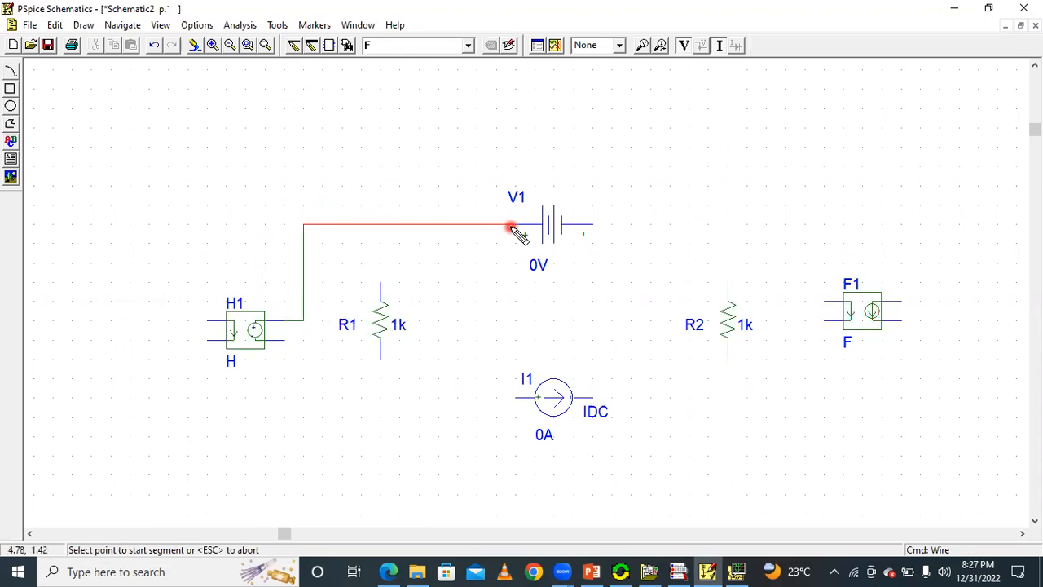
pyautogui.click(597, 227)
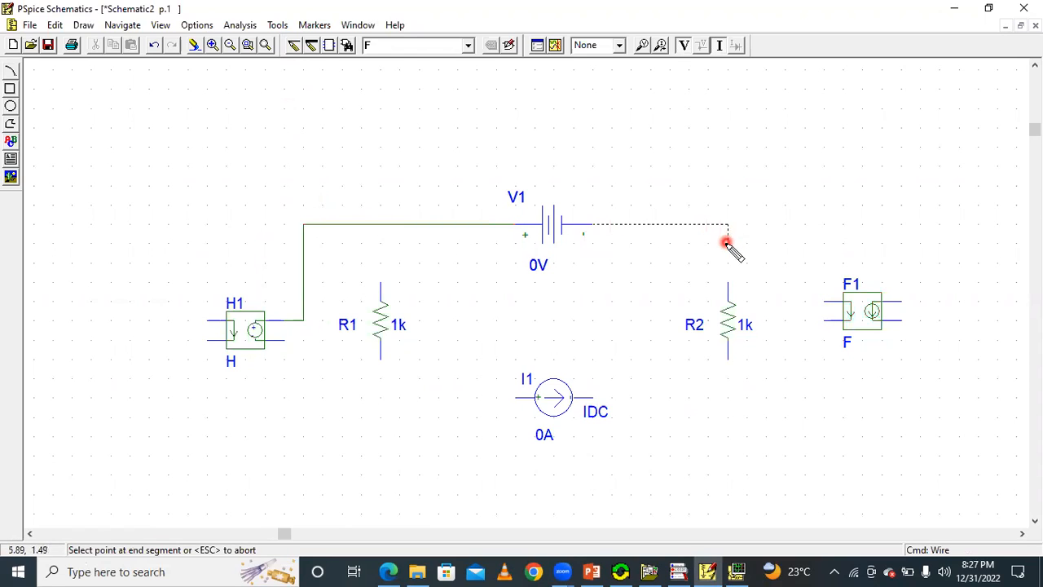
pyautogui.click(729, 281)
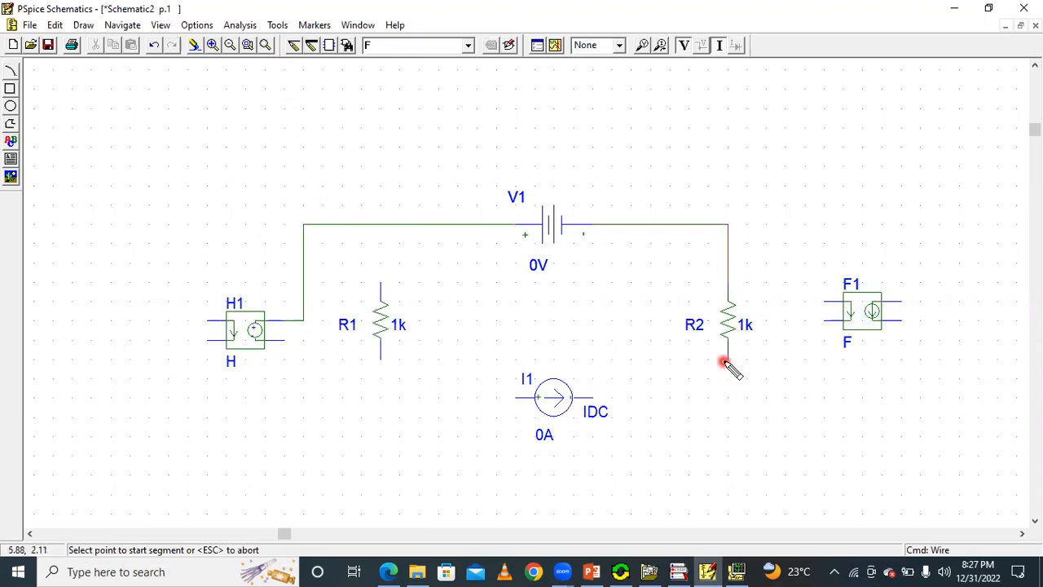
# Wire the lower end of R2 to I1's arrowhead side, and I1's plus terminal to the lower end of R1.
pyautogui.click(728, 359)
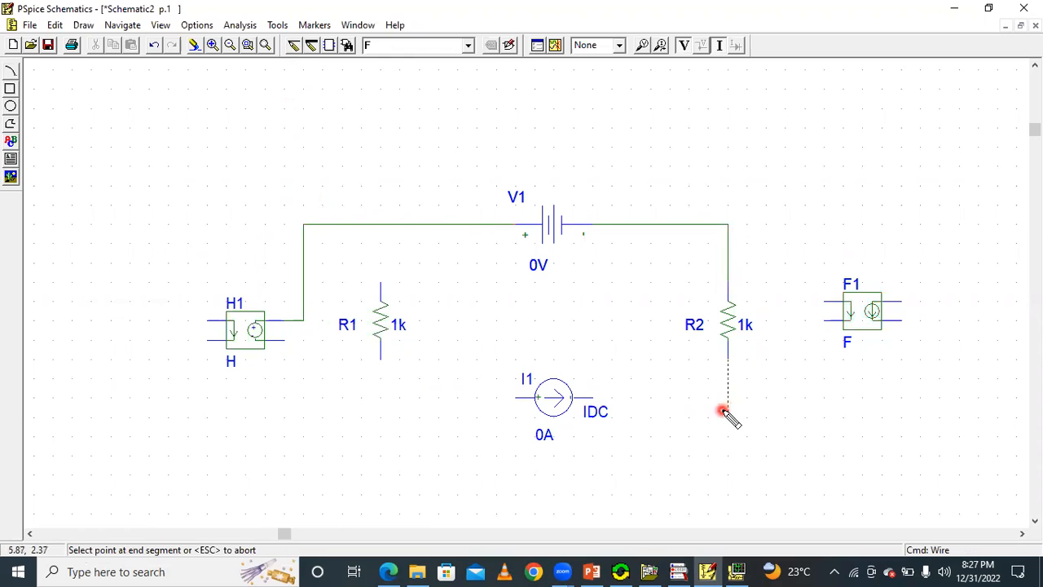
pyautogui.click(591, 400)
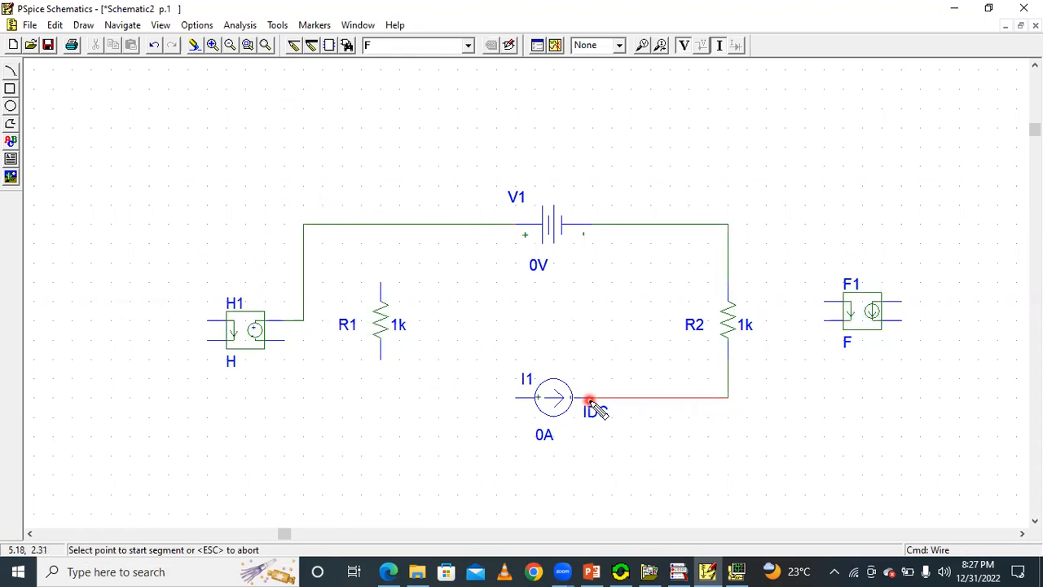
pyautogui.click(516, 398)
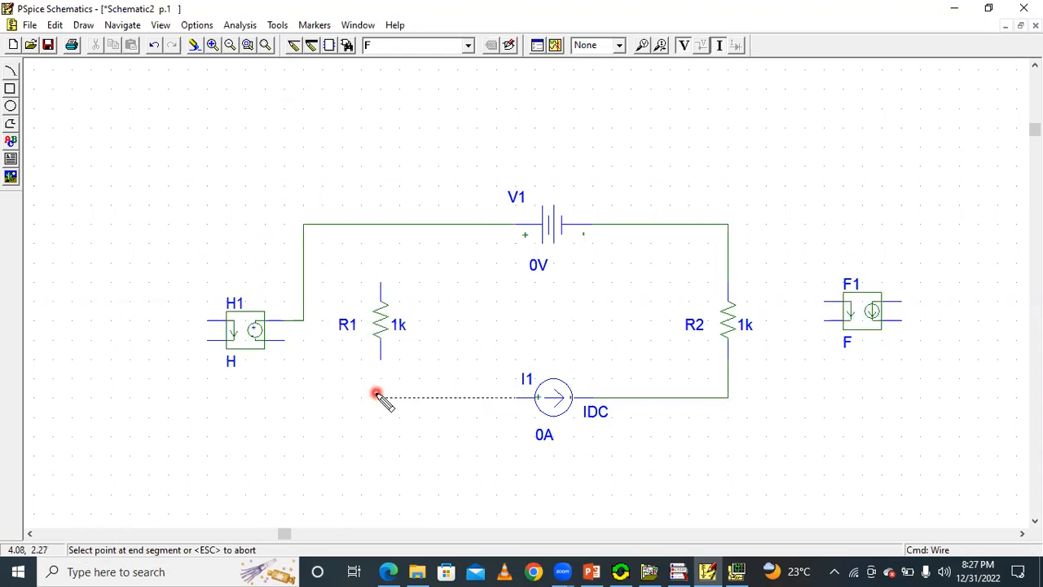
pyautogui.click(379, 396)
pyautogui.click(378, 361)
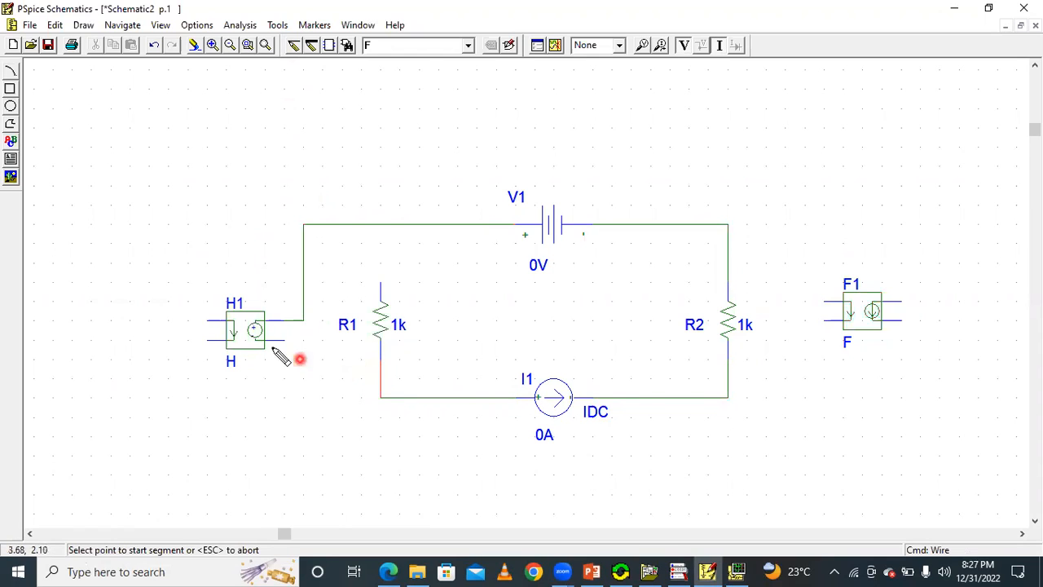
# Wire H1's negative output to the lower R1–I1 wire, and R1's upper end to the wire between H1 and V1.
pyautogui.click(279, 339)
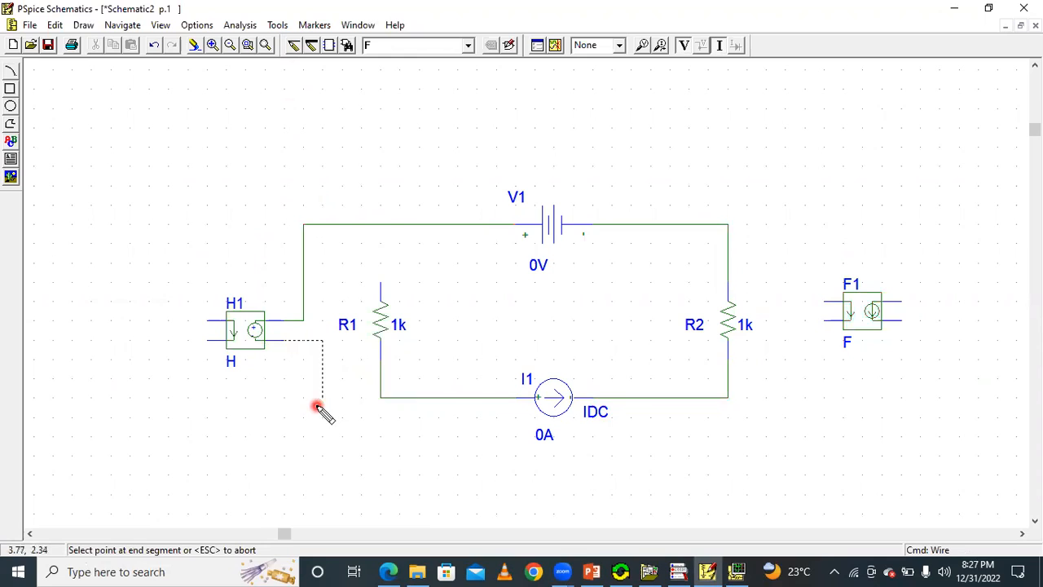
pyautogui.click(377, 400)
pyautogui.click(381, 286)
pyautogui.click(381, 227)
pyautogui.click(496, 282)
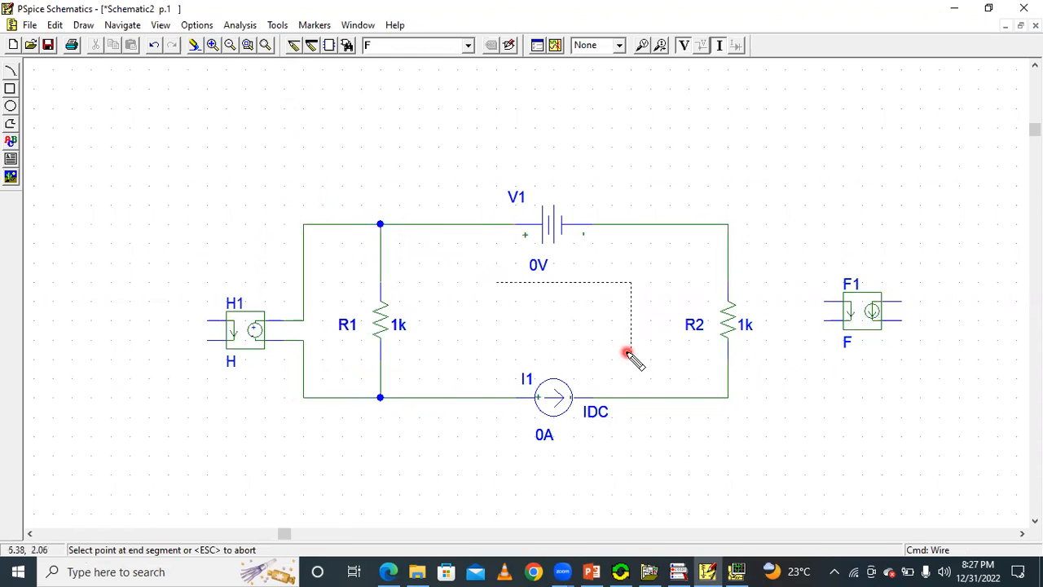
pyautogui.press('Escape')
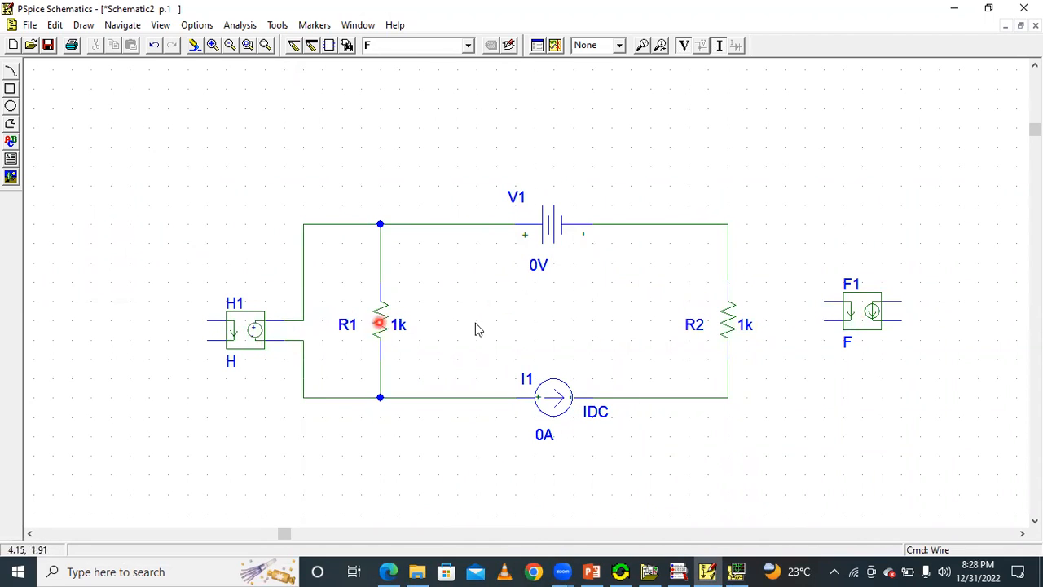
# Examine on the slide how the 2Ω branch with current Ix relates to the 6Ix source, and compare it with the wired schematic.
pyautogui.click(736, 572)
pyautogui.click(736, 571)
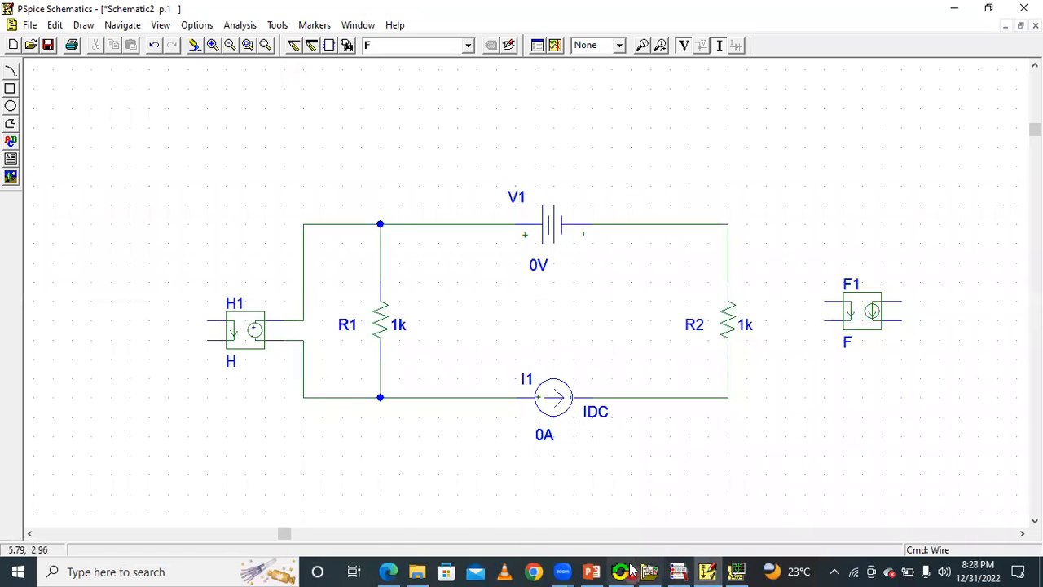
pyautogui.click(592, 572)
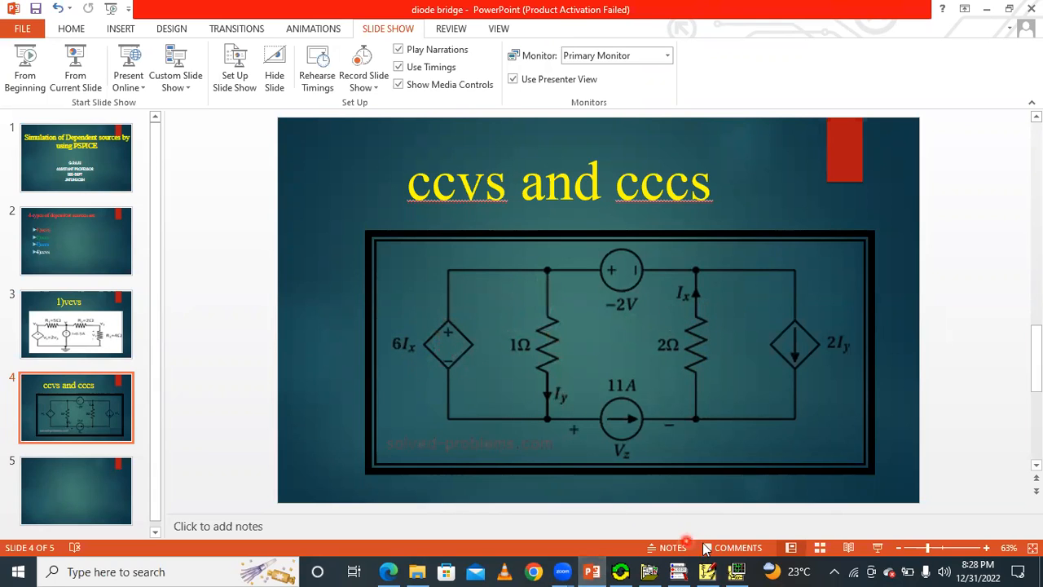
pyautogui.click(708, 571)
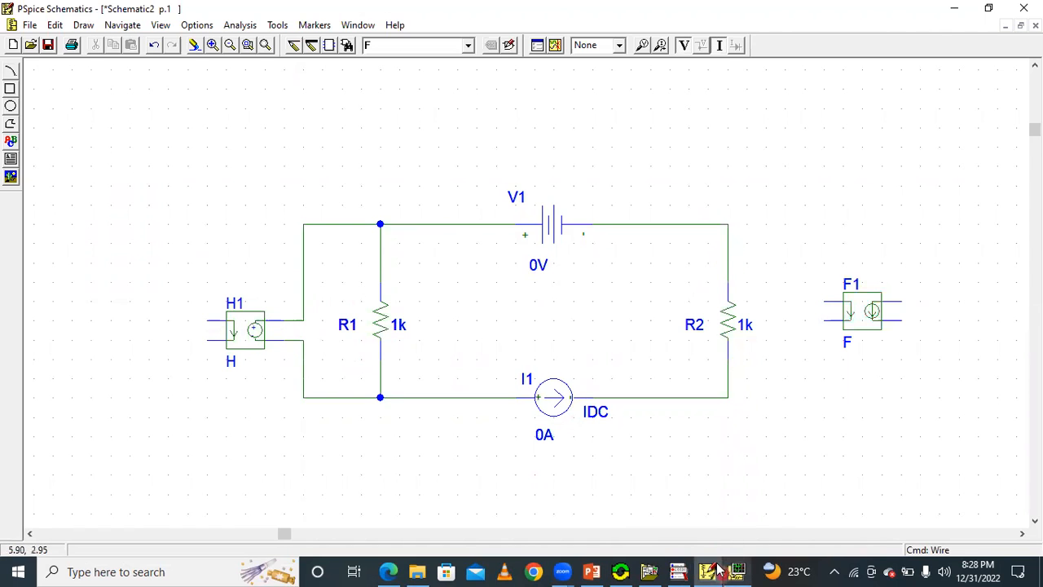
pyautogui.click(593, 571)
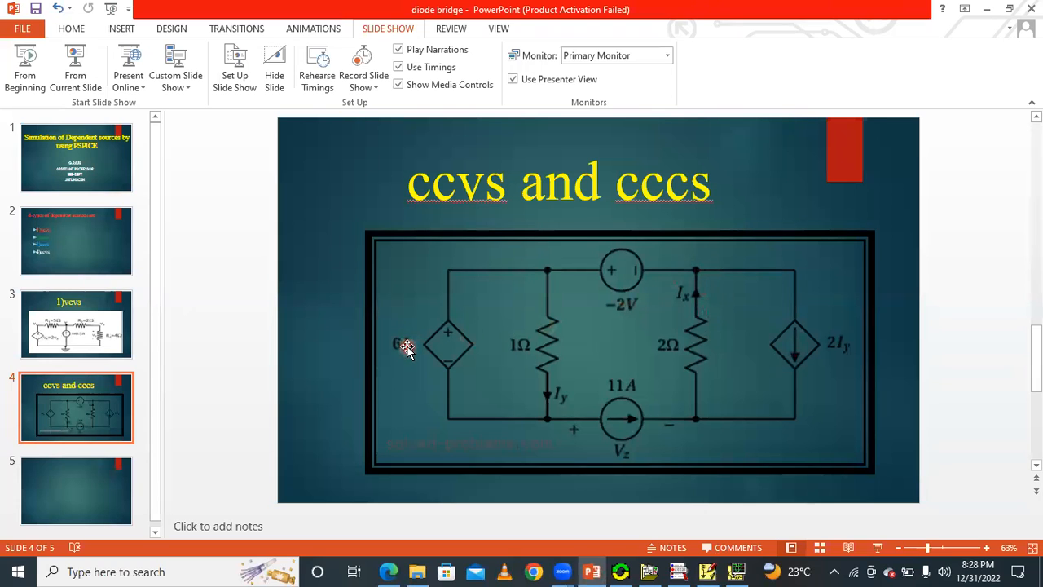
pyautogui.click(706, 571)
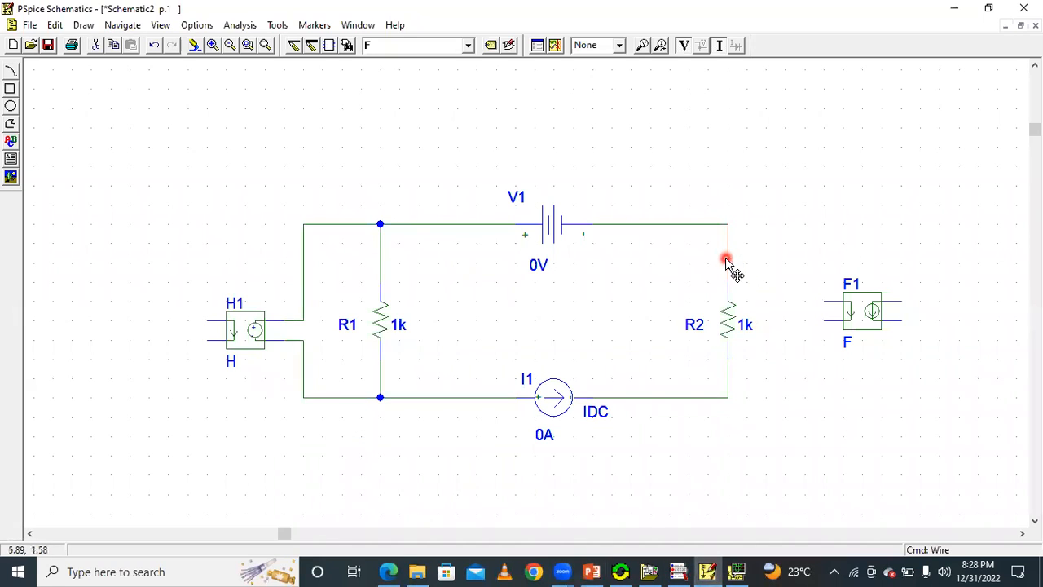
# Delete the vertical wire above R2 to open the Ix branch, and check that branch against the slide's circuit.
pyautogui.press('Delete')
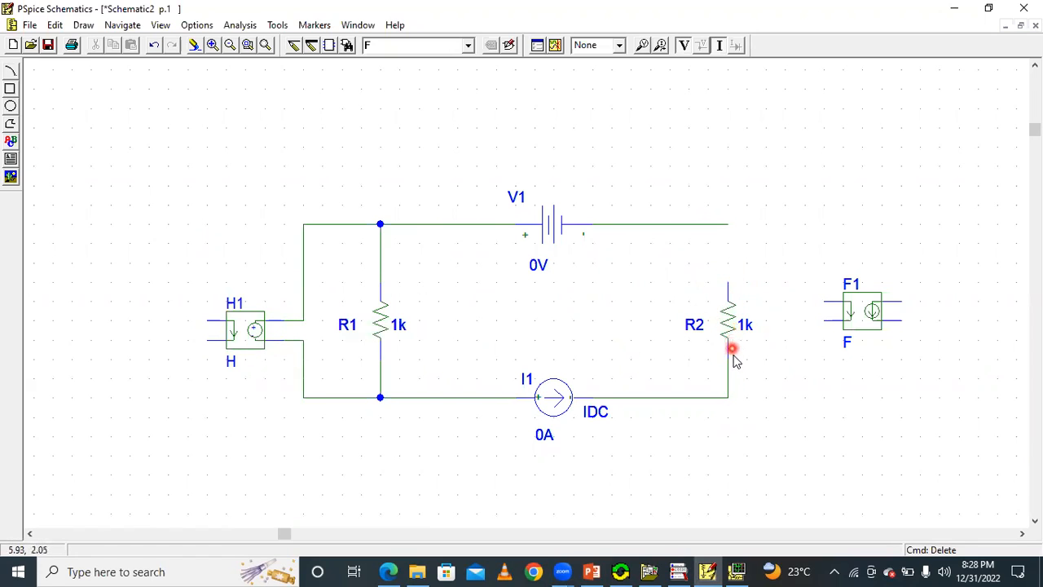
pyautogui.click(707, 571)
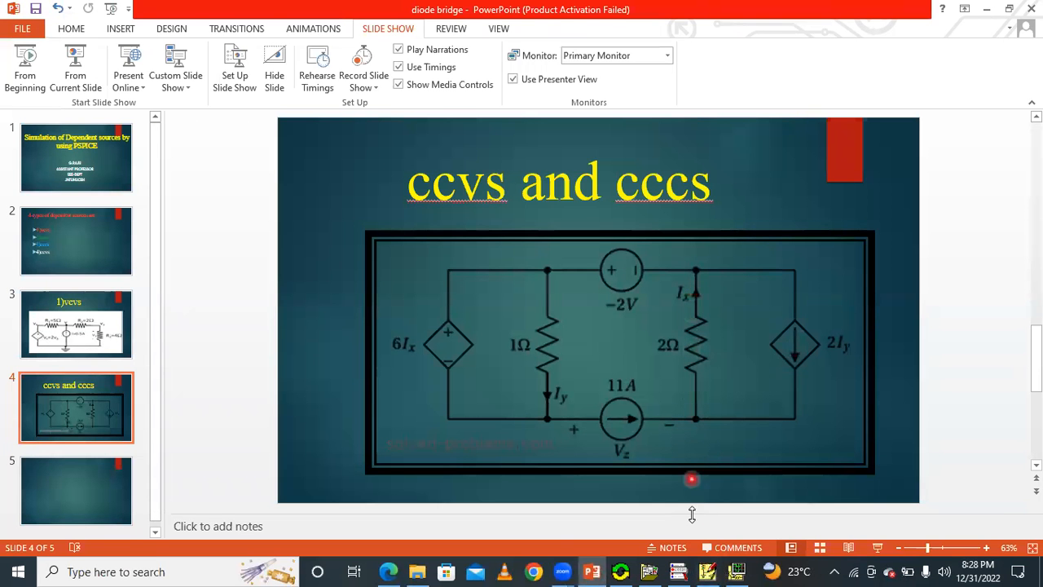
pyautogui.click(707, 571)
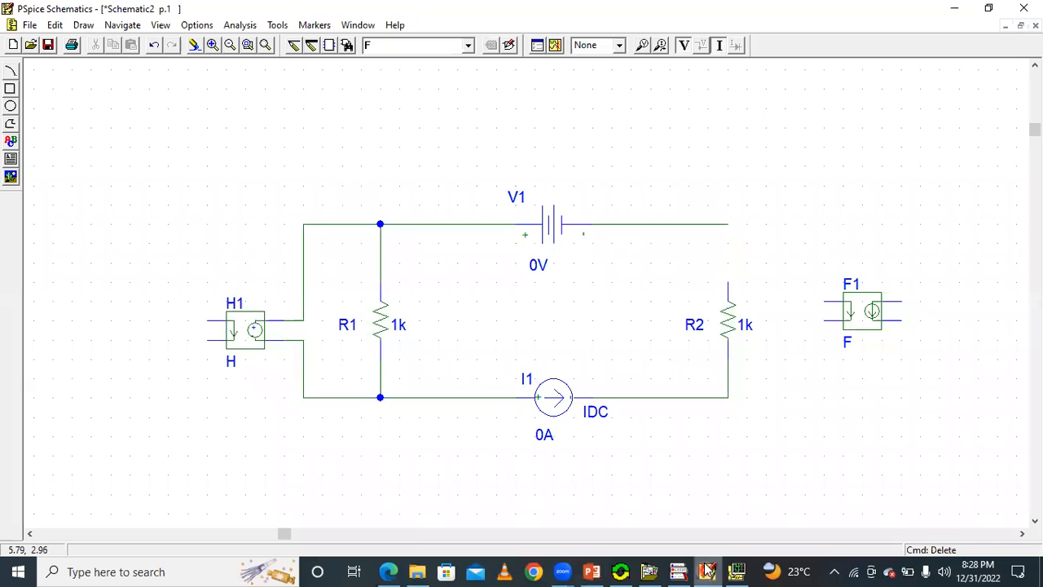
pyautogui.click(709, 570)
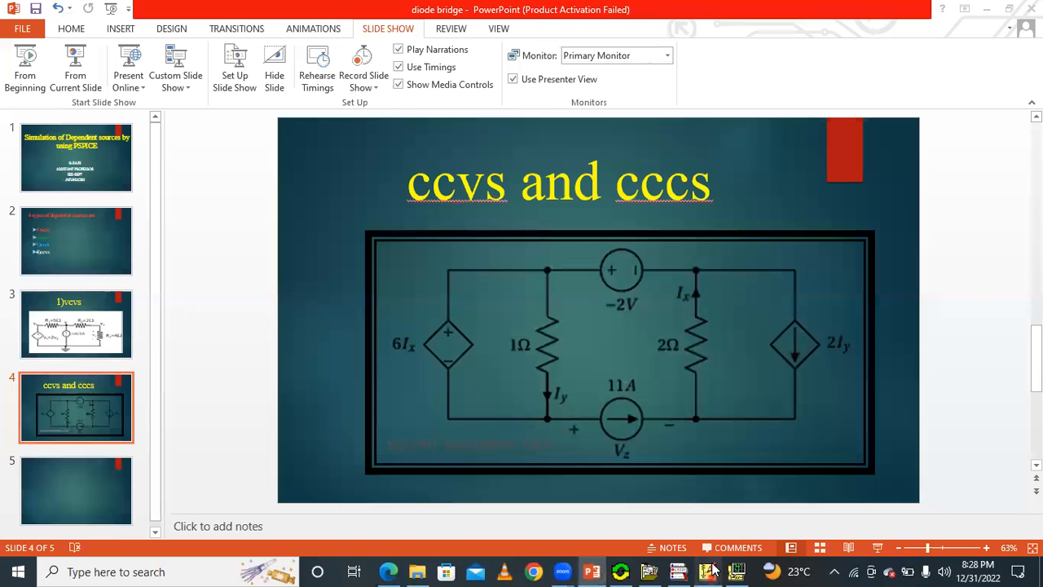
pyautogui.click(709, 570)
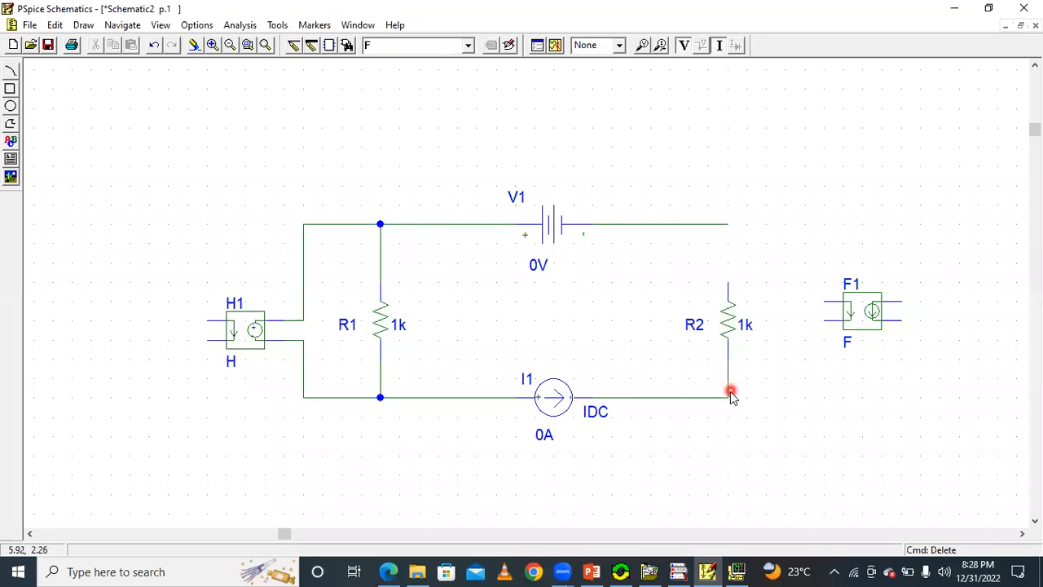
# Wire R2's upper end over the top of the circuit to H1's upper current-sensing terminal.
pyautogui.click(298, 48)
pyautogui.click(728, 285)
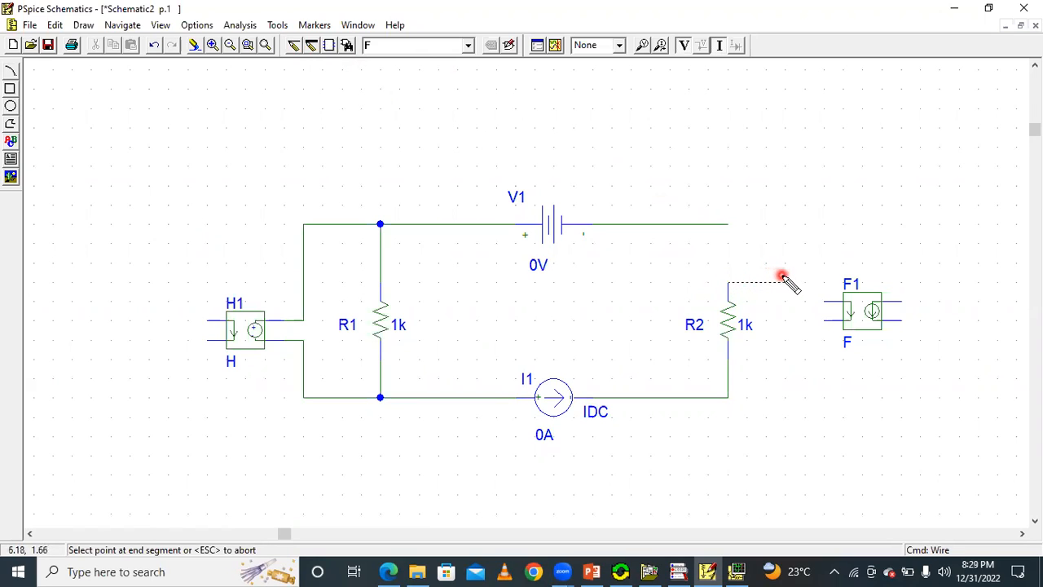
pyautogui.click(709, 122)
pyautogui.click(114, 183)
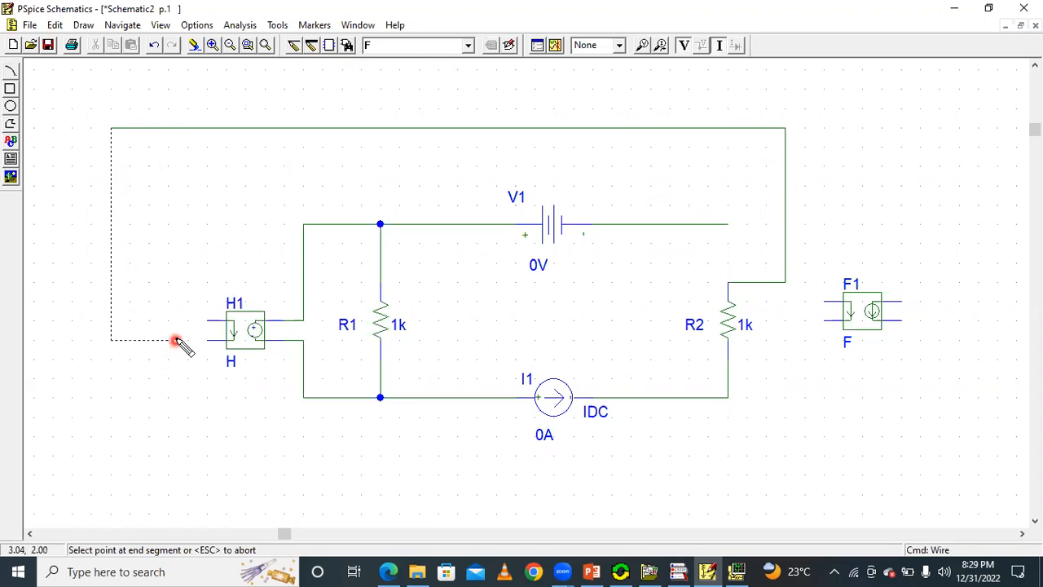
pyautogui.click(200, 322)
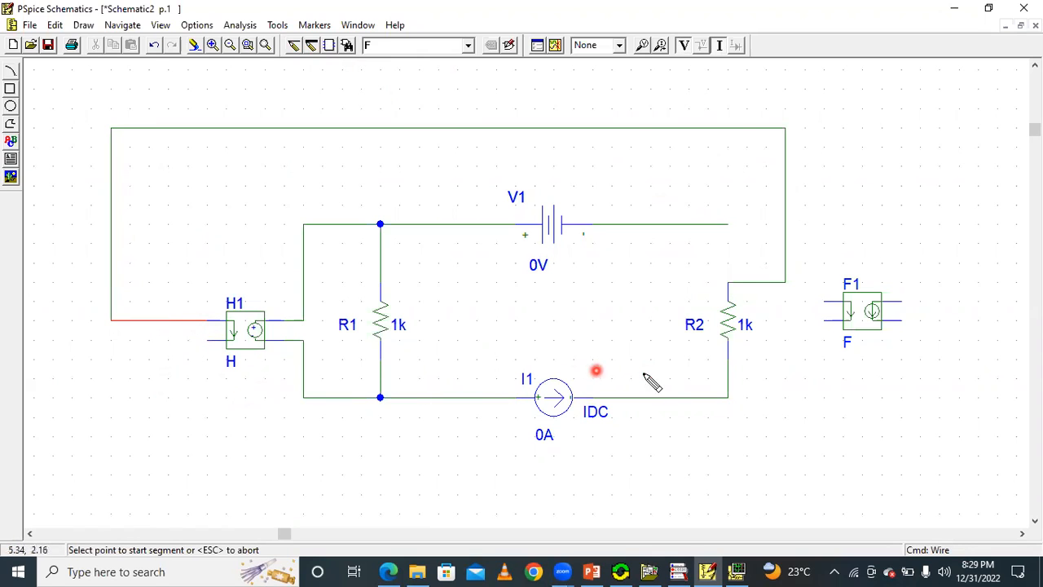
# Wire H1's lower current-sensing terminal over V1 and back to the open end of V1's minus-side wire.
pyautogui.click(207, 341)
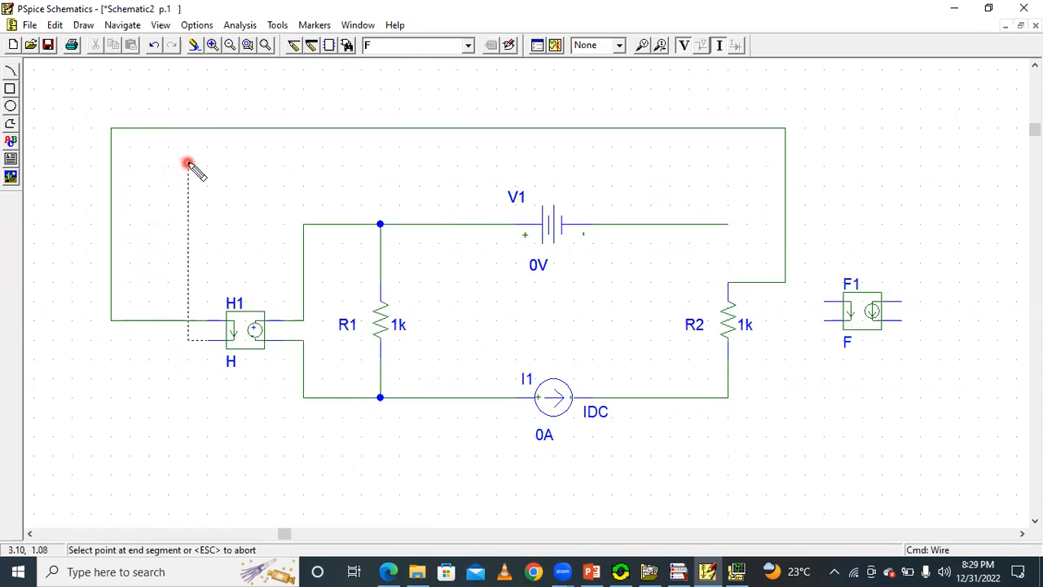
pyautogui.click(764, 168)
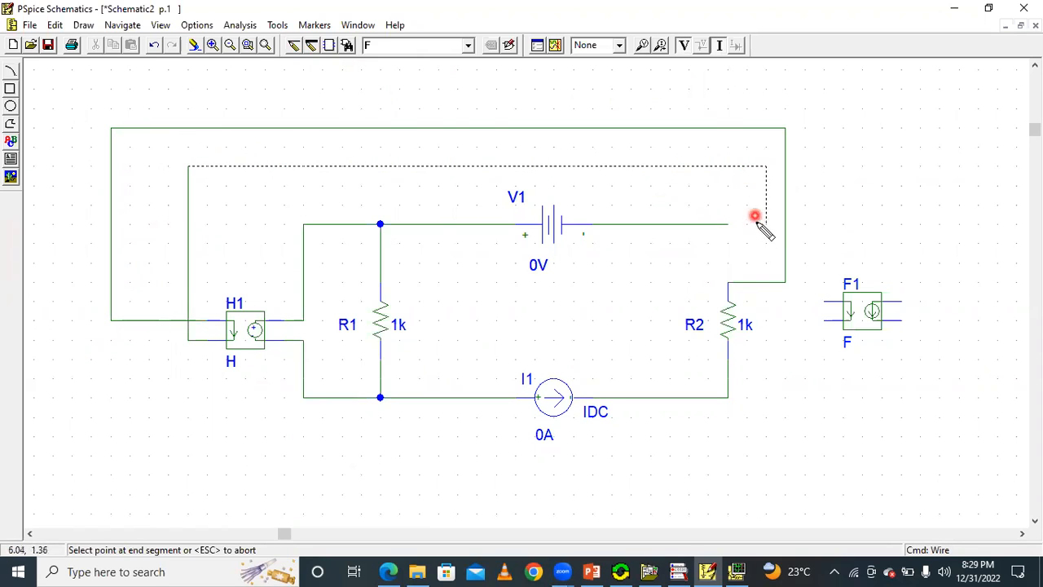
pyautogui.click(727, 254)
pyautogui.click(728, 227)
pyautogui.click(402, 441)
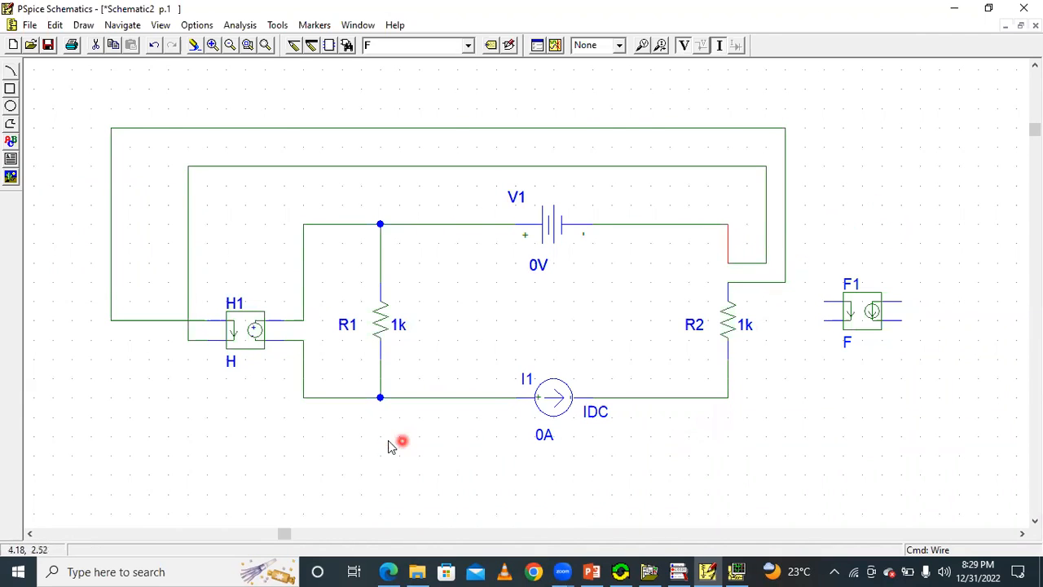
# Trace the Ix path from R2 through H1's sensing terminals to V1, and examine the 1Ω Iy branch on the slide.
pyautogui.click(766, 244)
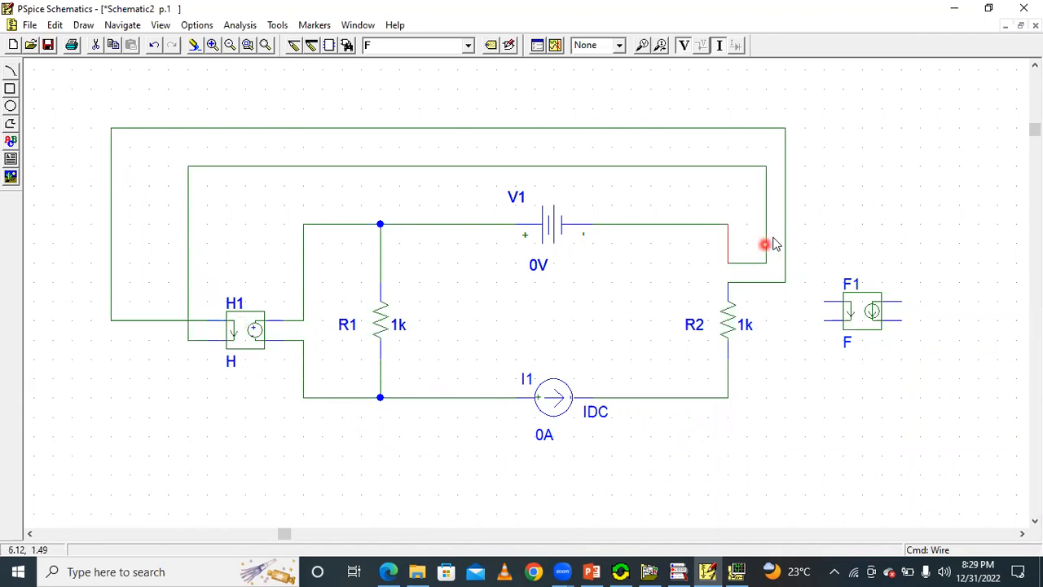
pyautogui.click(727, 325)
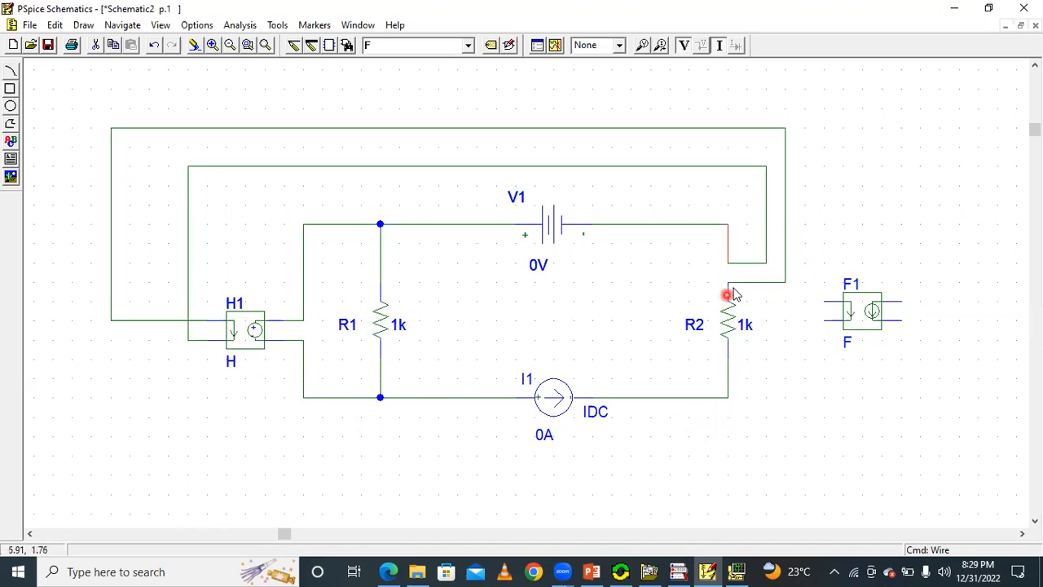
pyautogui.click(503, 128)
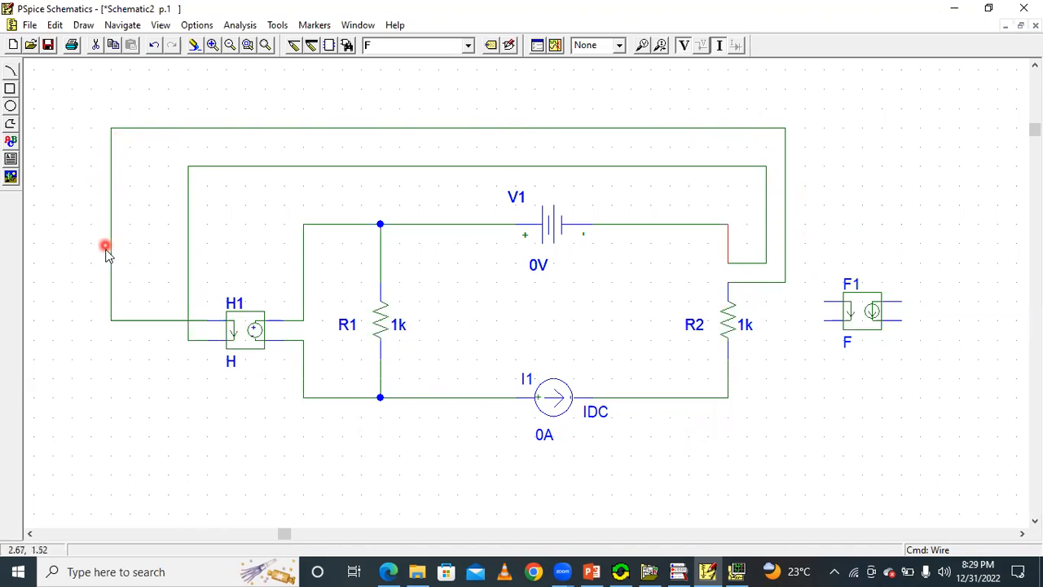
pyautogui.click(232, 319)
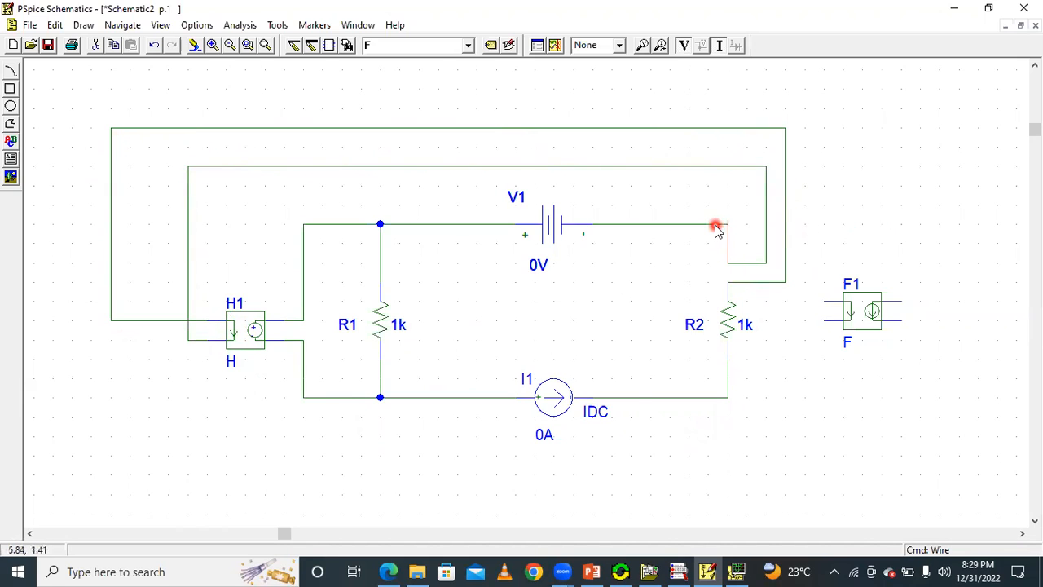
pyautogui.click(822, 388)
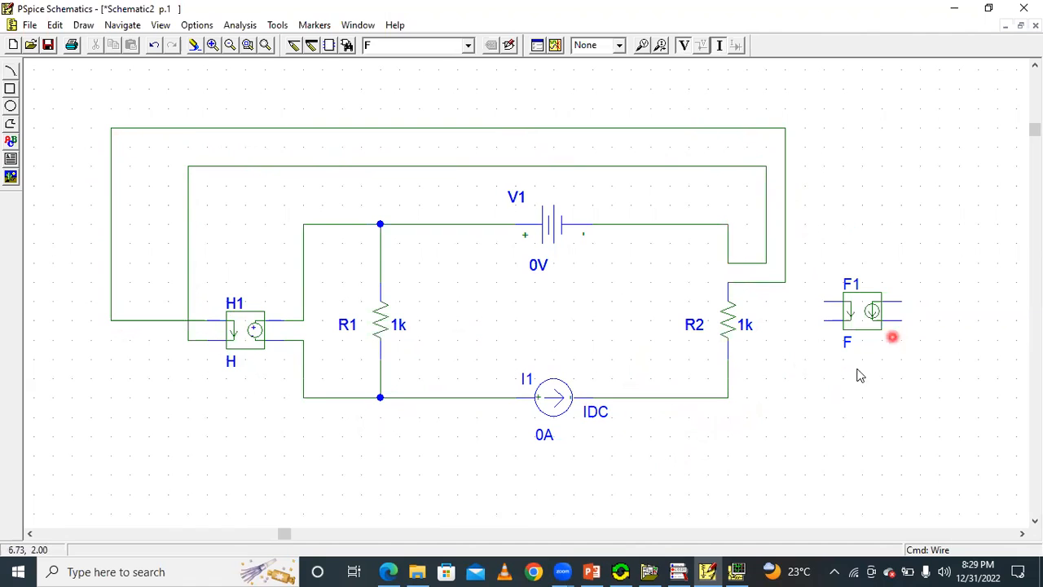
pyautogui.click(709, 571)
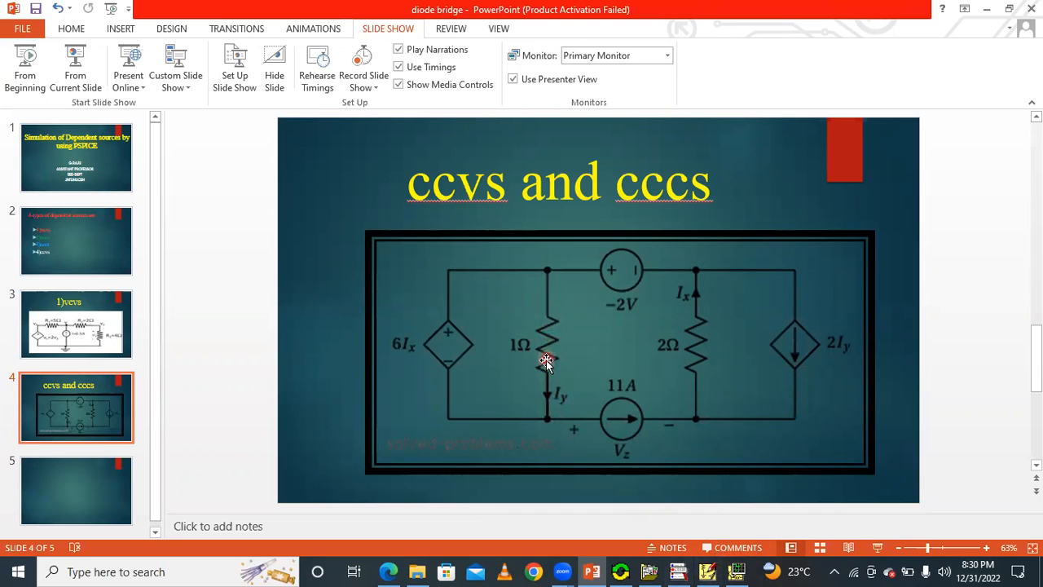
# Back in PSpice Schematics, move R1 up slightly and delete the wire joining its lower end to the H1–I1 wire.
pyautogui.click(707, 571)
pyautogui.moveTo(383, 326); pyautogui.dragTo(383, 306)
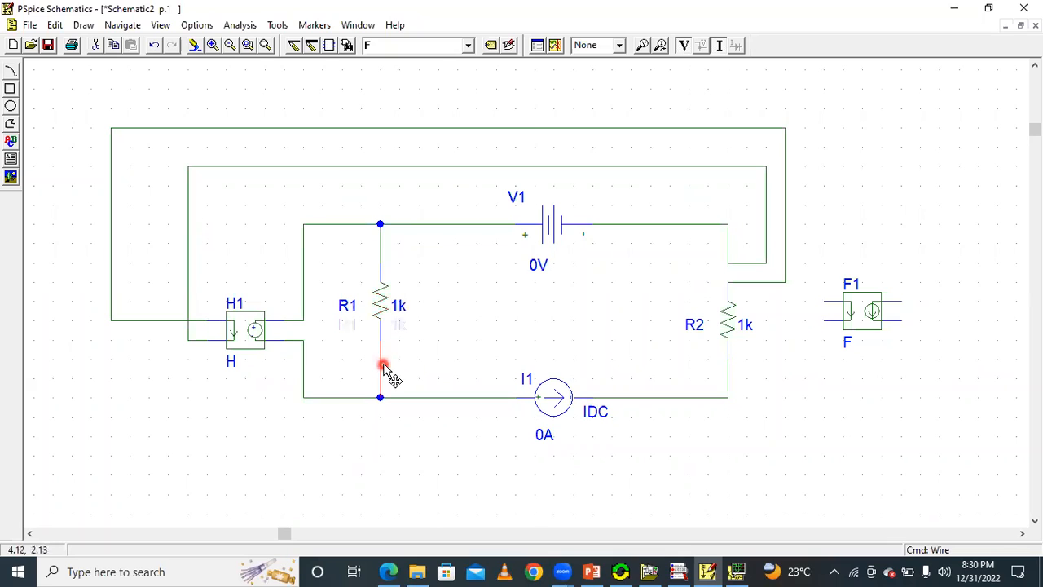
pyautogui.press('Delete')
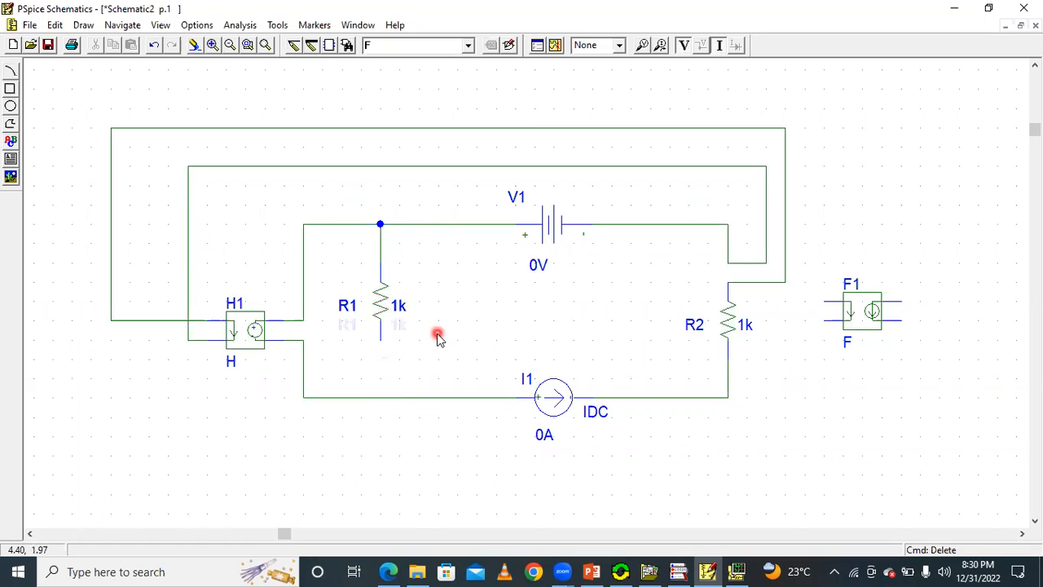
# Wire R1's lower end below I1 and around to F1's upper current-sensing terminal.
pyautogui.click(294, 46)
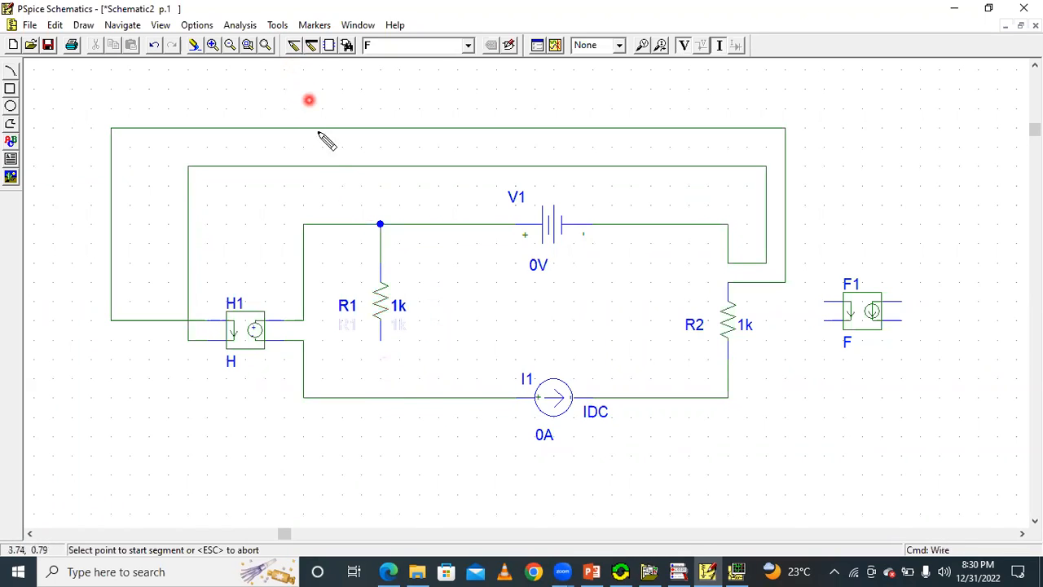
pyautogui.click(379, 343)
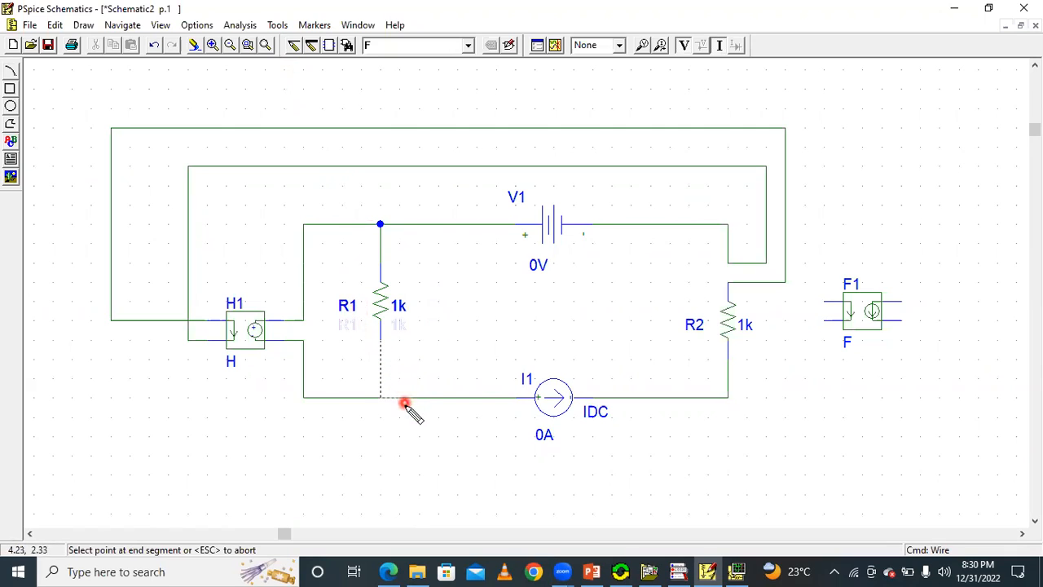
pyautogui.click(406, 454)
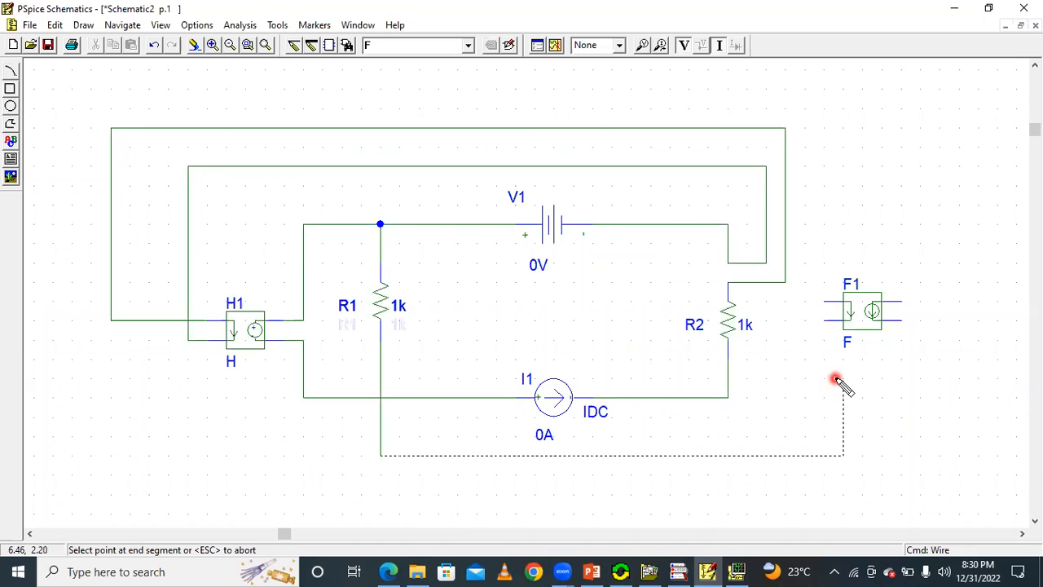
pyautogui.click(787, 301)
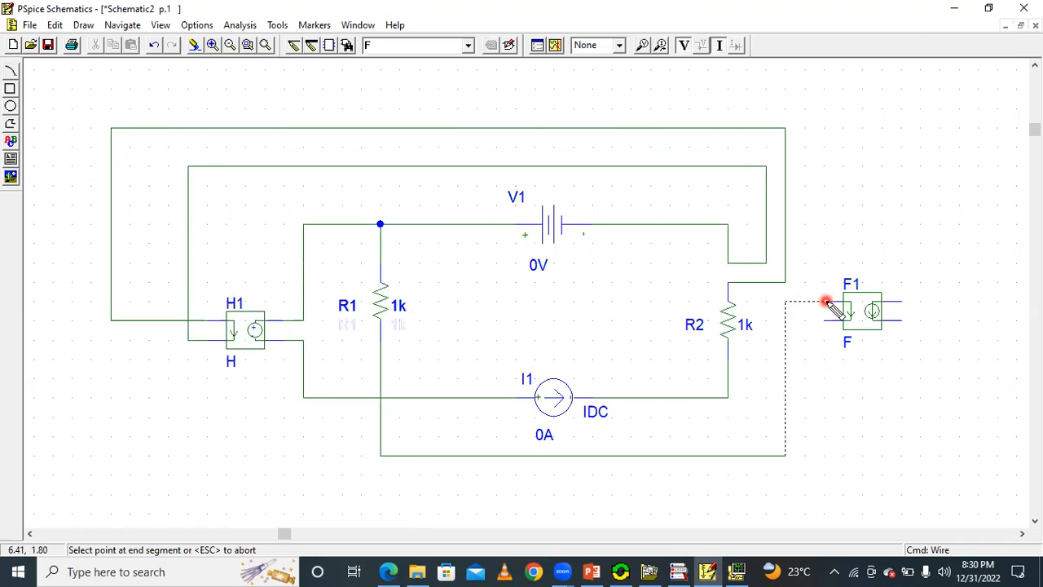
pyautogui.click(826, 301)
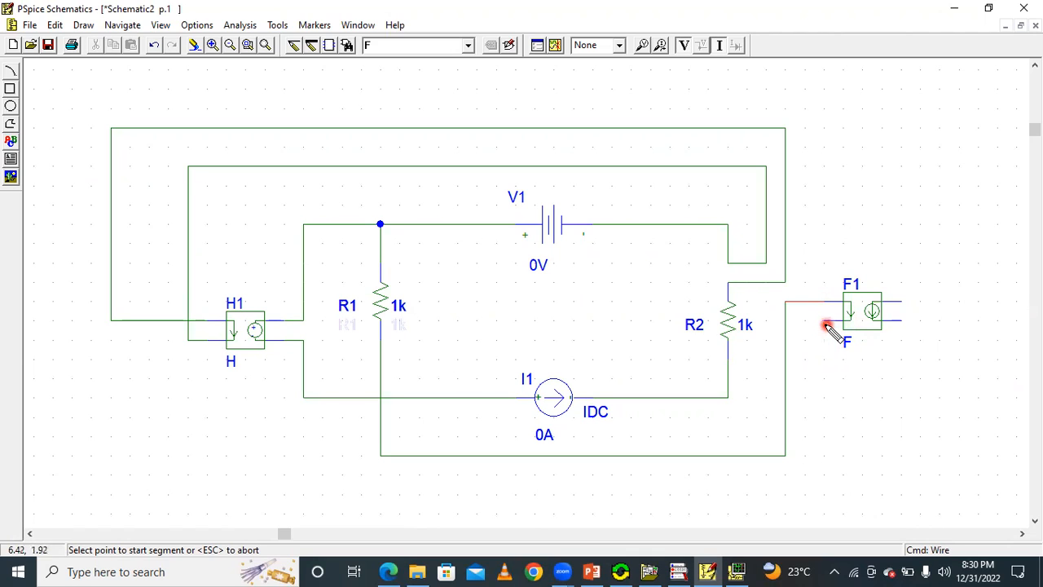
# Wire F1's lower current-sensing terminal beneath the circuit to the lower wire between H1 and I1.
pyautogui.click(825, 320)
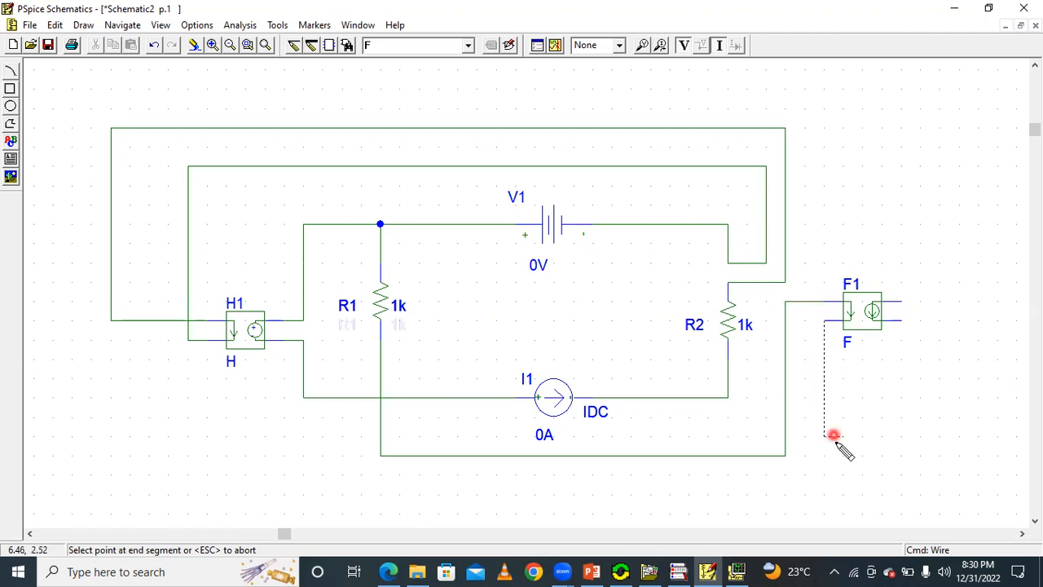
pyautogui.click(361, 474)
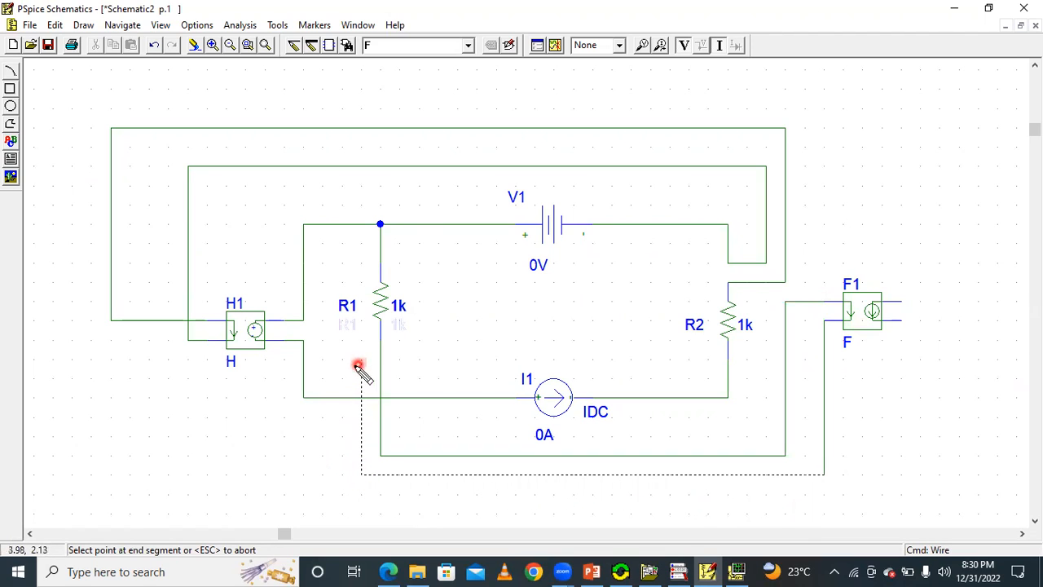
pyautogui.click(364, 399)
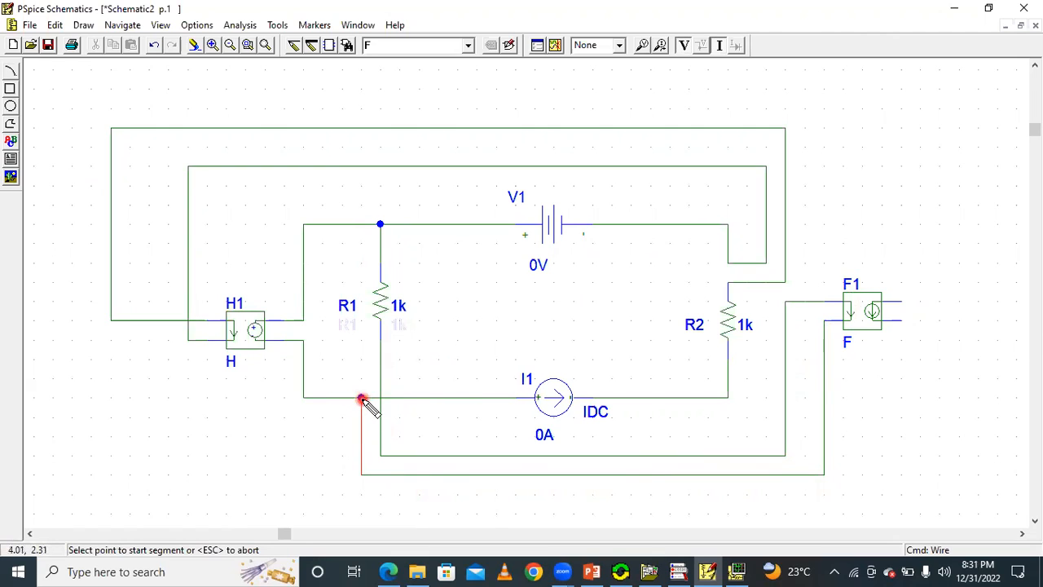
pyautogui.click(361, 399)
# Check the 2Iy source's connections on the slide, and wire F1's upper output terminal to the end of V1's minus-side wire.
pyautogui.click(709, 570)
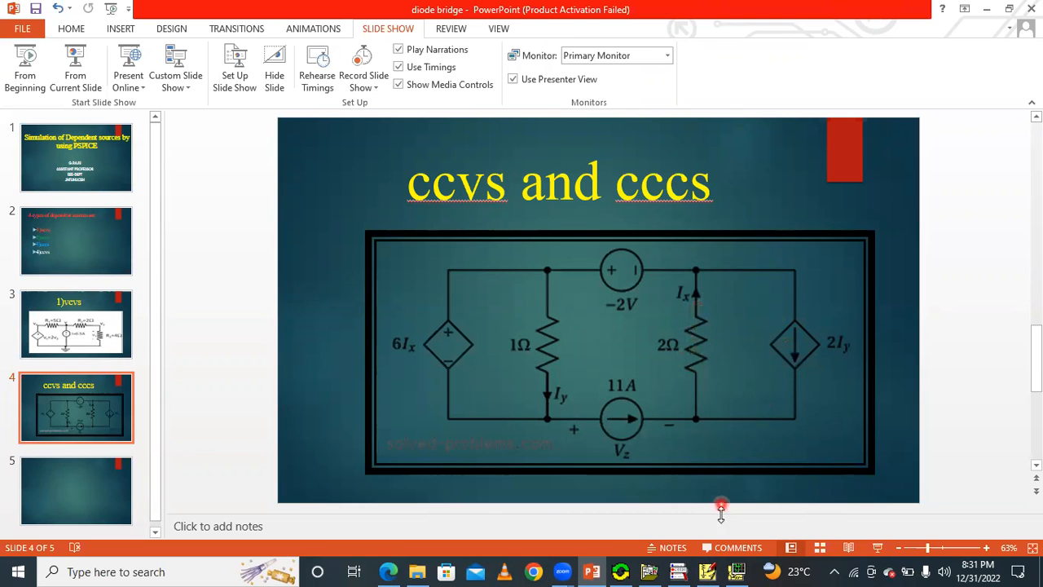
pyautogui.click(707, 571)
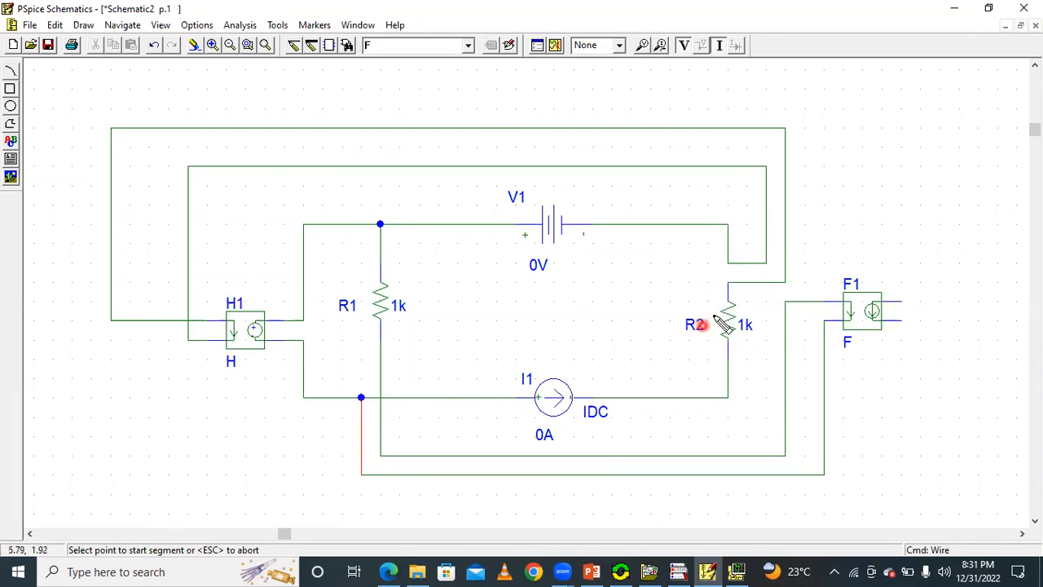
pyautogui.click(708, 571)
pyautogui.click(707, 571)
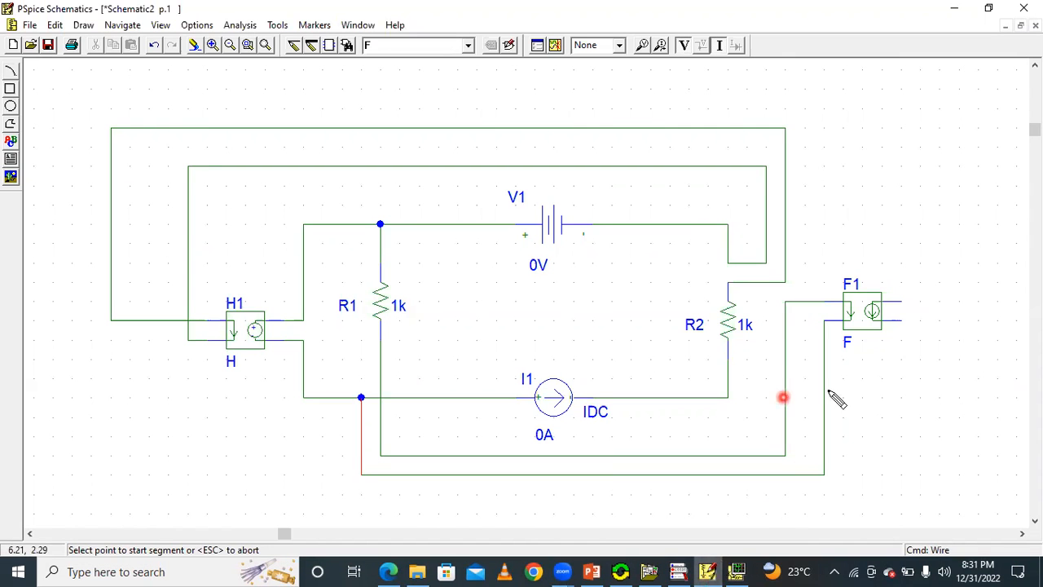
pyautogui.click(899, 300)
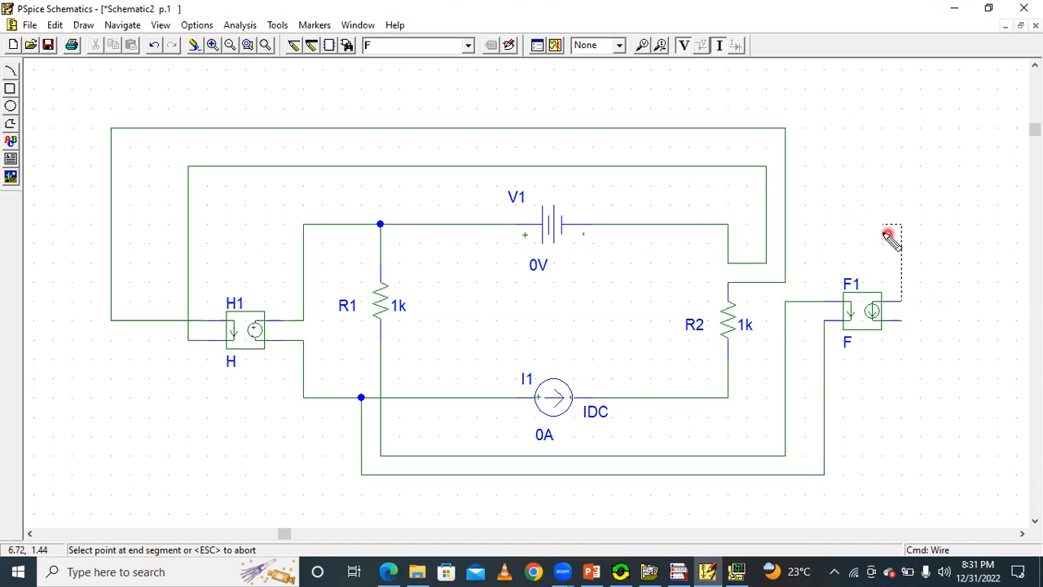
pyautogui.click(733, 233)
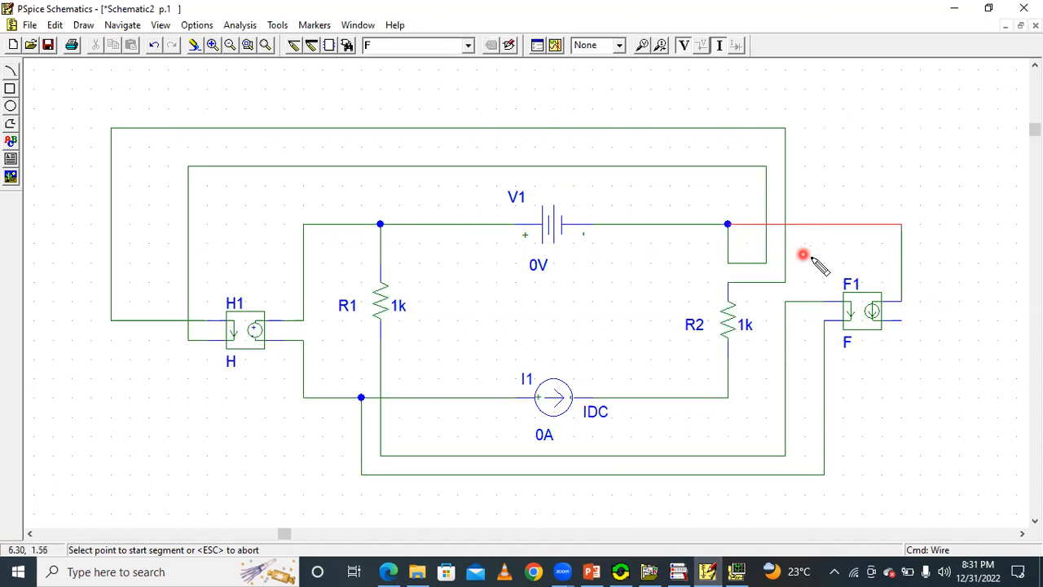
# Wire F1's lower output terminal to the corner joining R2 and I1, and compare the circuit with the slide.
pyautogui.click(905, 321)
pyautogui.click(729, 397)
pyautogui.click(941, 416)
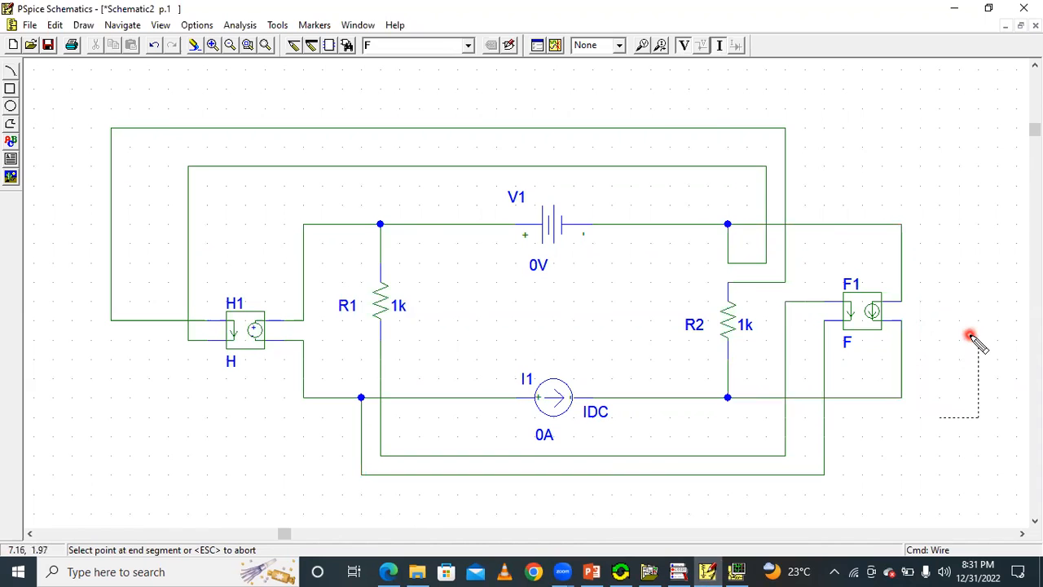
pyautogui.click(707, 571)
pyautogui.click(707, 570)
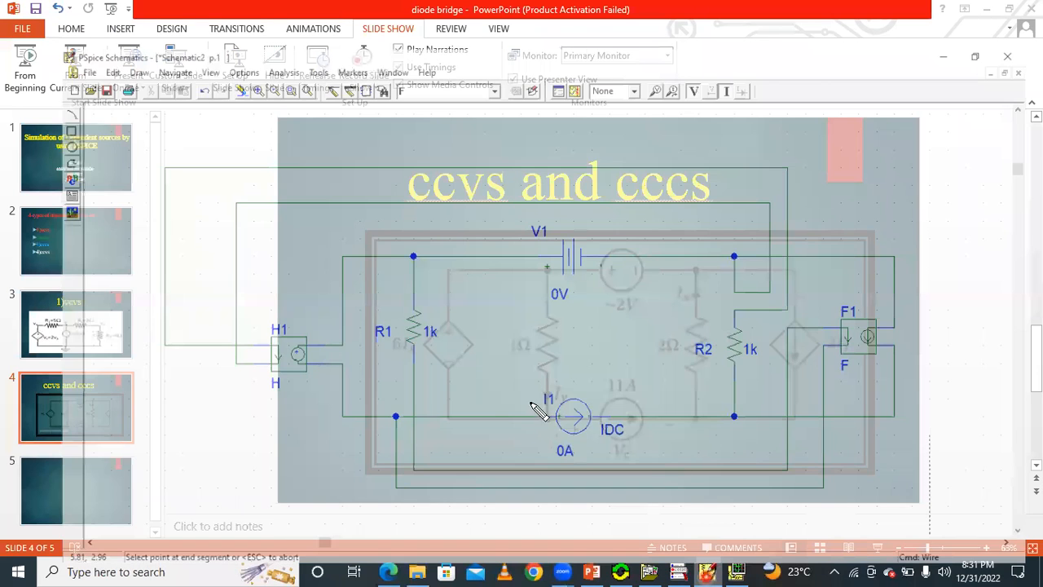
# Finish wiring and place a GND_EARTH ground on the lower wire between H1 and I1.
pyautogui.rightClick(980, 421)
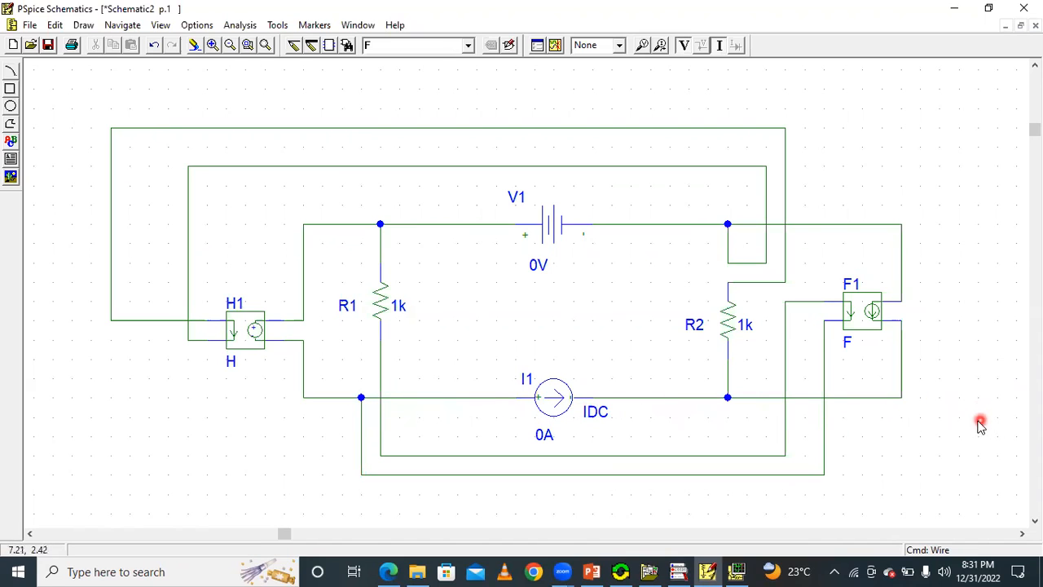
pyautogui.click(469, 44)
pyautogui.click(456, 75)
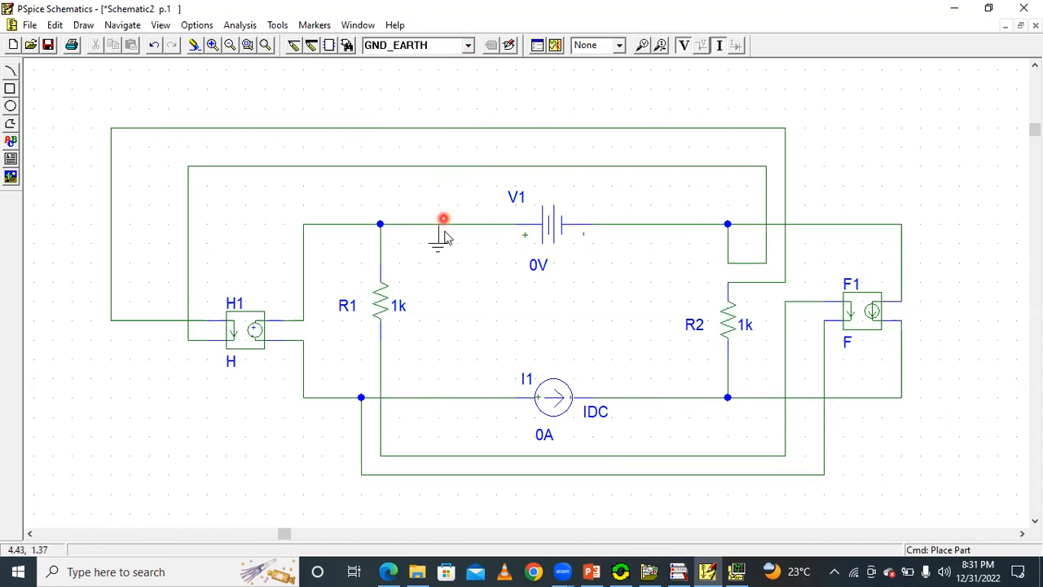
pyautogui.click(446, 396)
pyautogui.rightClick(861, 171)
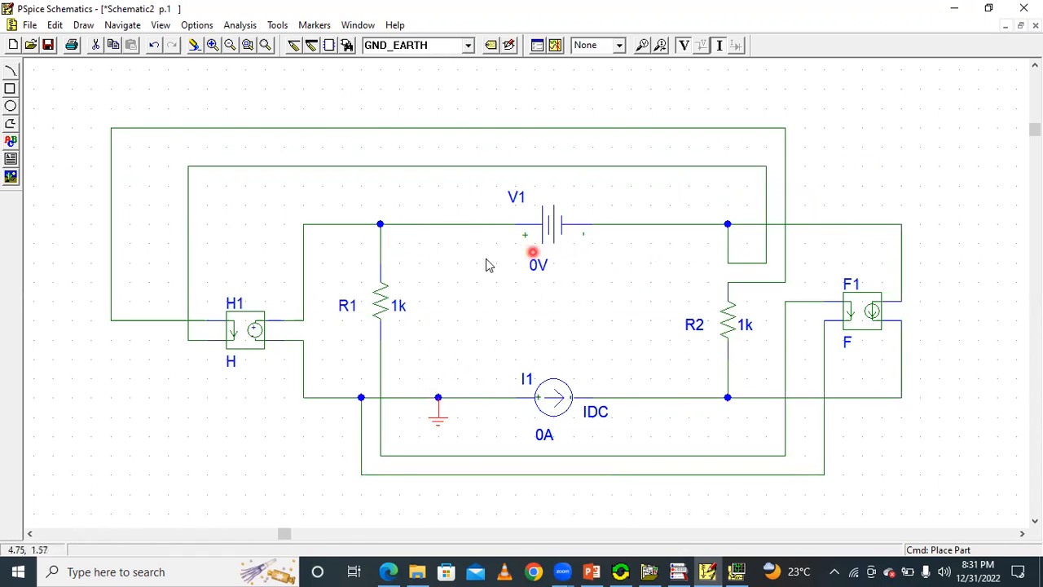
# Check the left resistor's value on the slide, and set R1's value to 1.
pyautogui.click(710, 570)
pyautogui.click(708, 571)
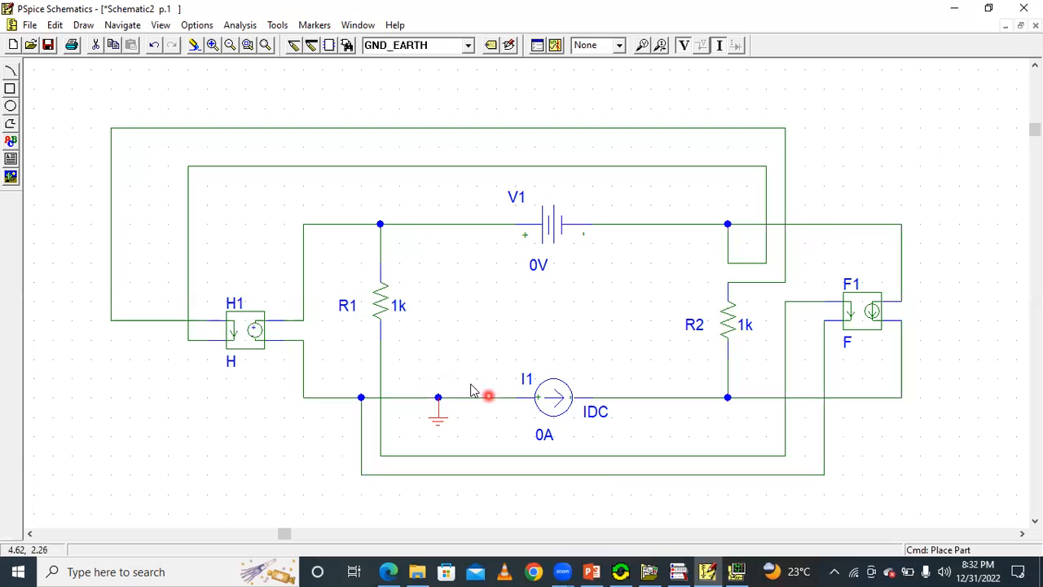
pyautogui.doubleClick(376, 308)
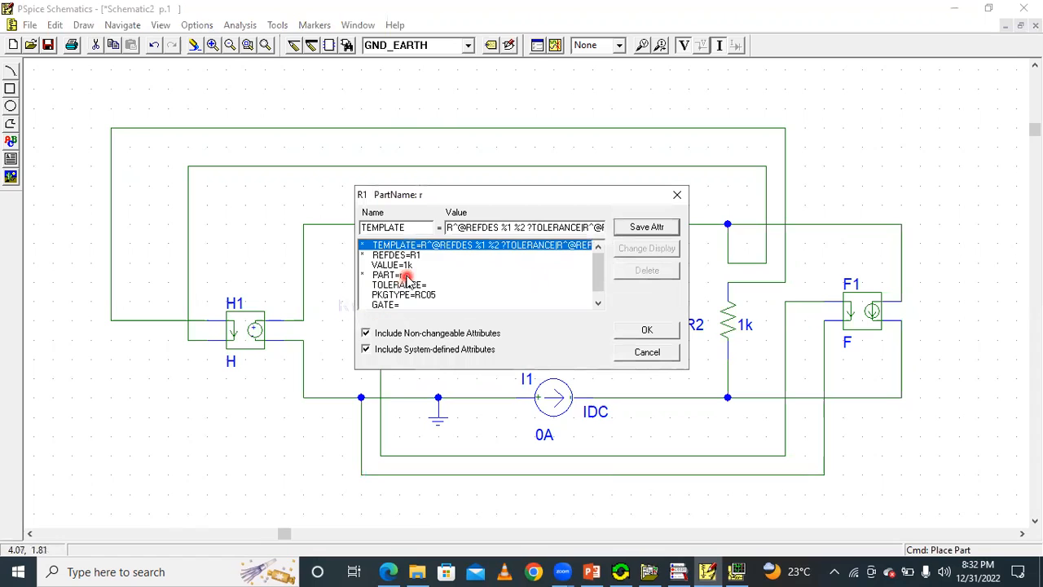
pyautogui.click(408, 266)
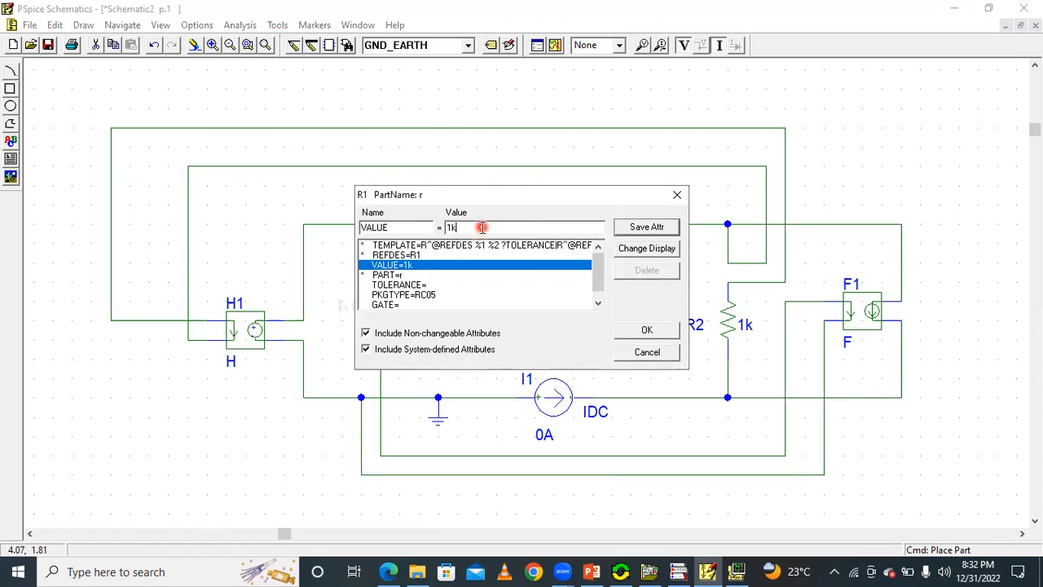
pyautogui.click(665, 227)
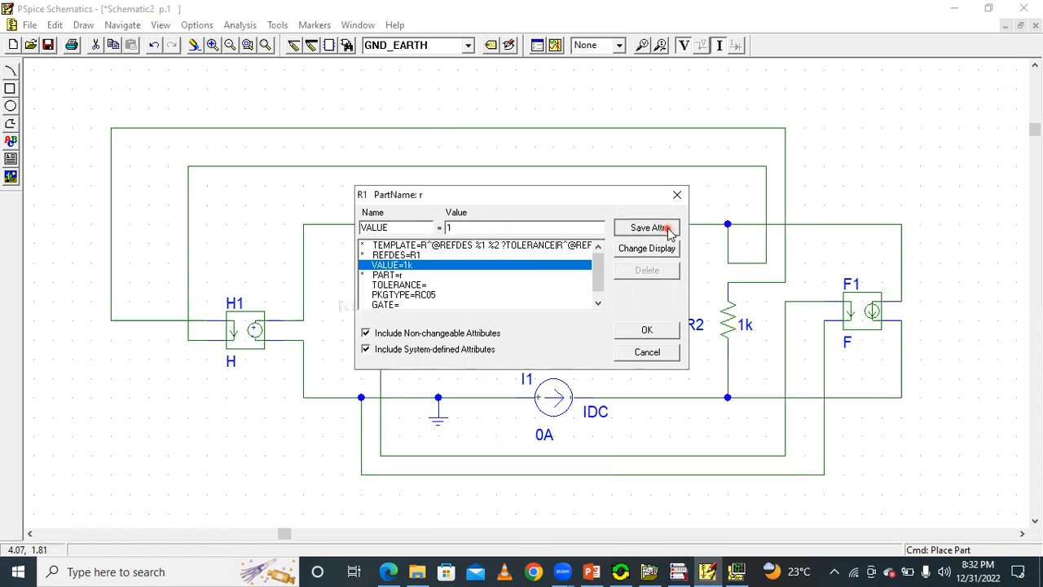
pyautogui.click(659, 330)
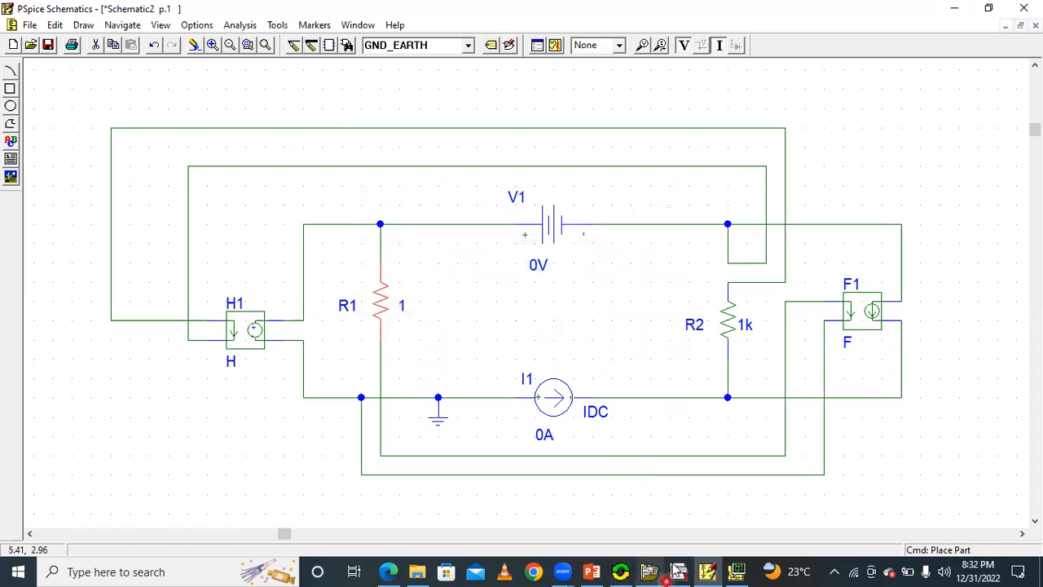
# Check the upper voltage source on the slide, and set V1's DC value to -2V.
pyautogui.click(708, 571)
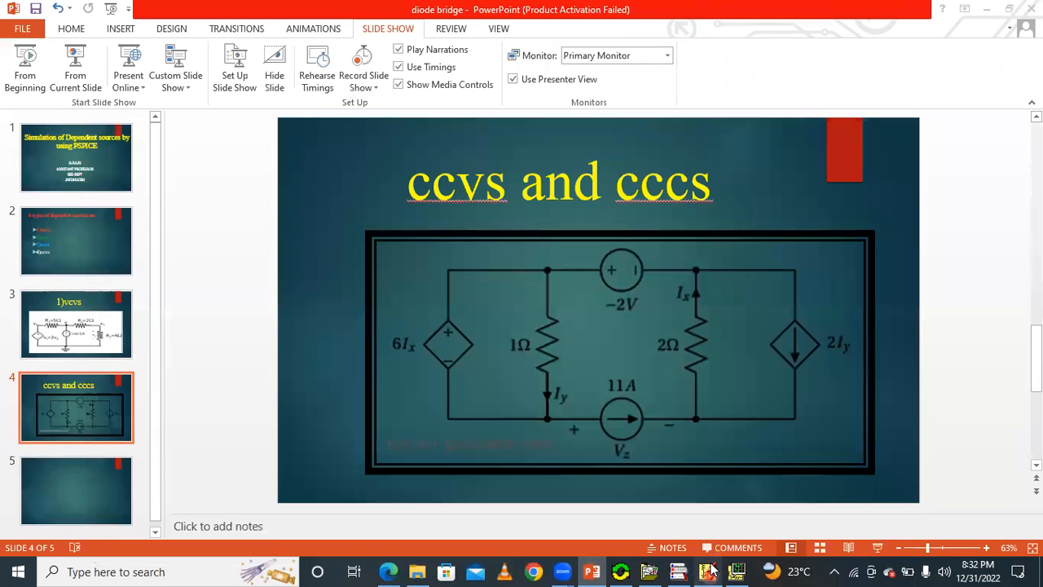
pyautogui.click(709, 571)
pyautogui.doubleClick(559, 214)
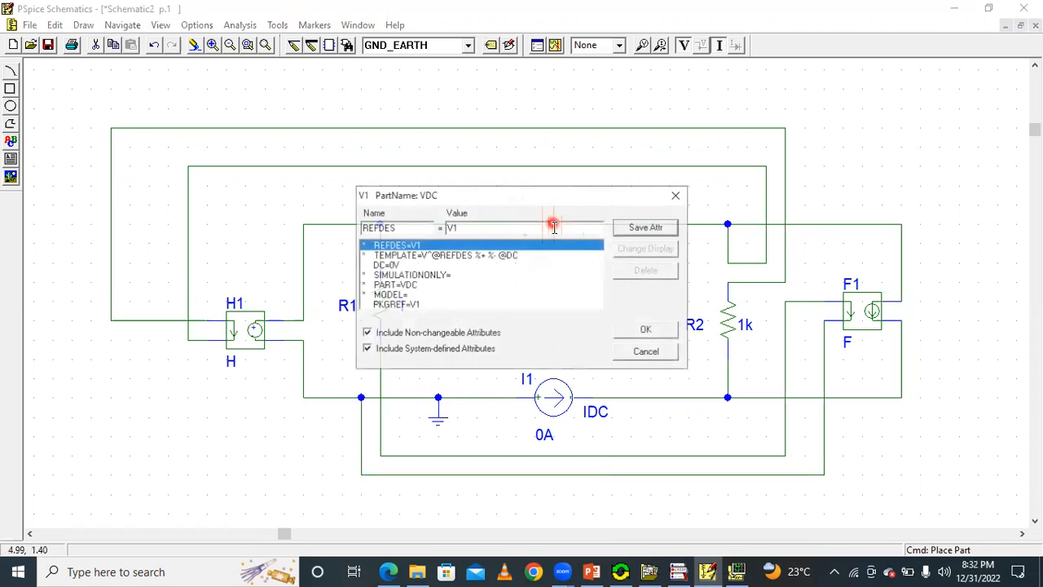
pyautogui.click(396, 266)
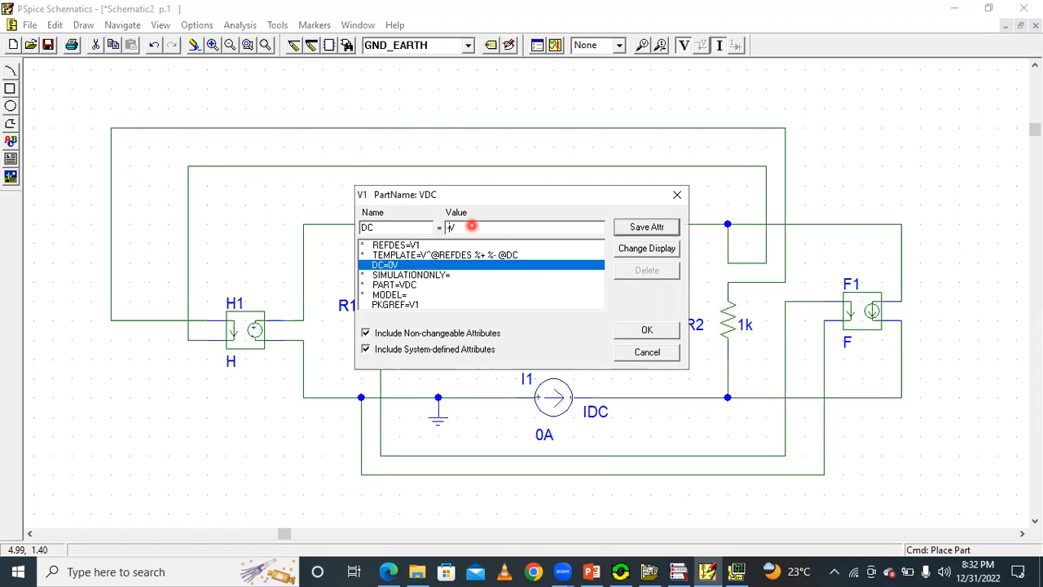
pyautogui.click(648, 228)
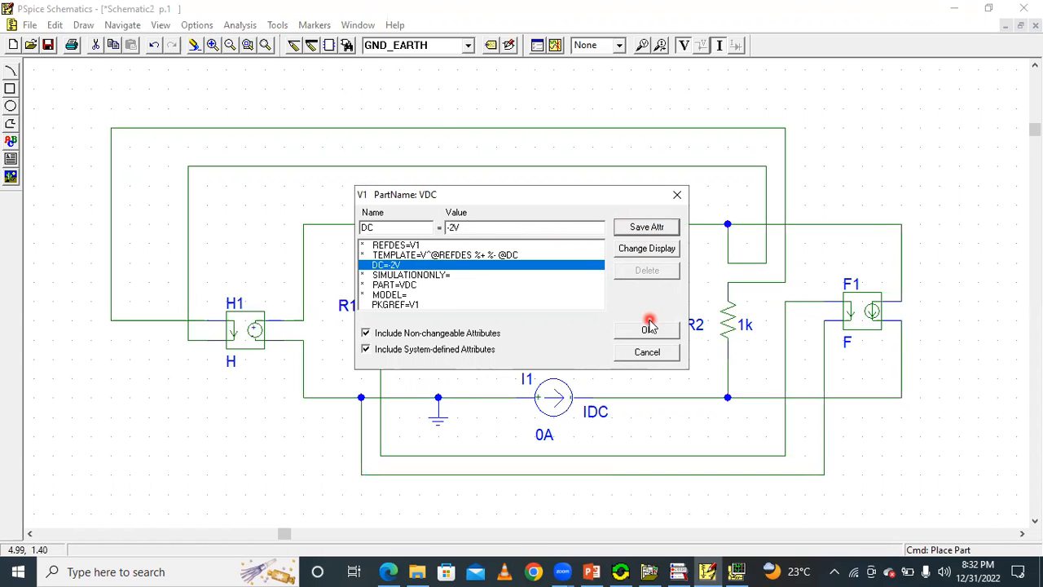
pyautogui.click(647, 330)
# Check the right resistor's value on the slide, and set R2's value to 2.
pyautogui.click(714, 568)
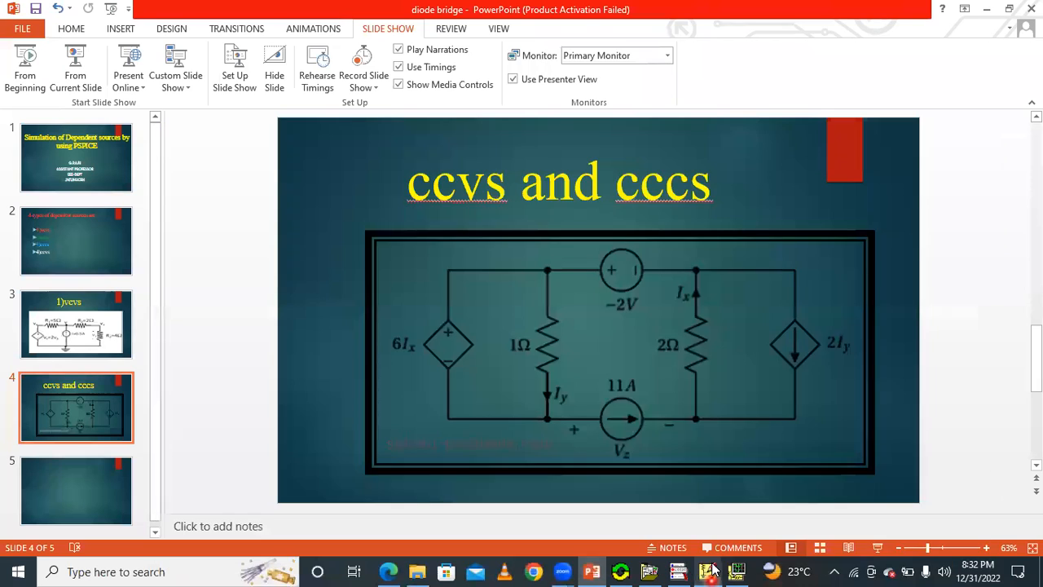
pyautogui.click(715, 569)
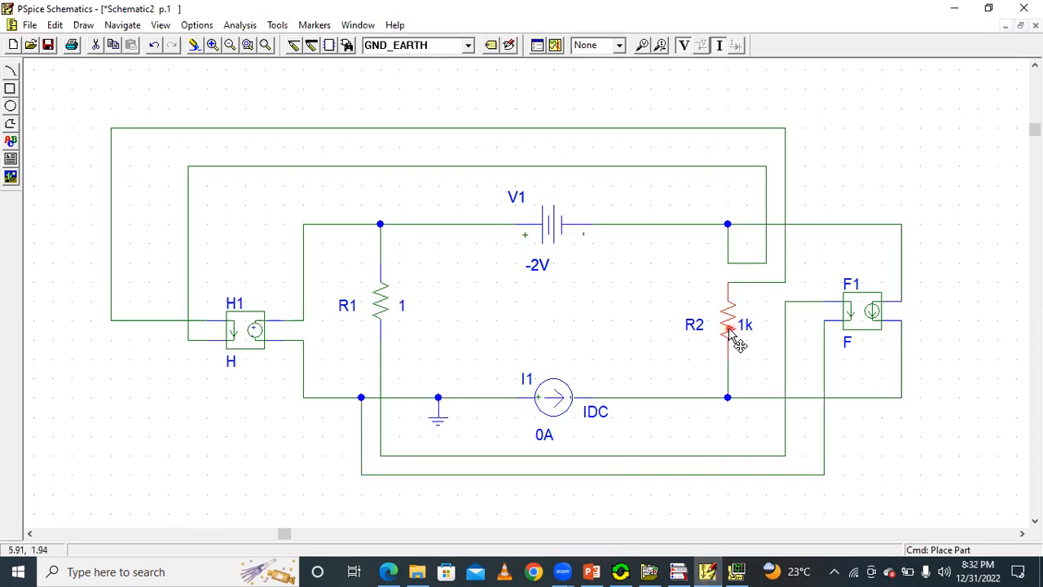
pyautogui.doubleClick(730, 327)
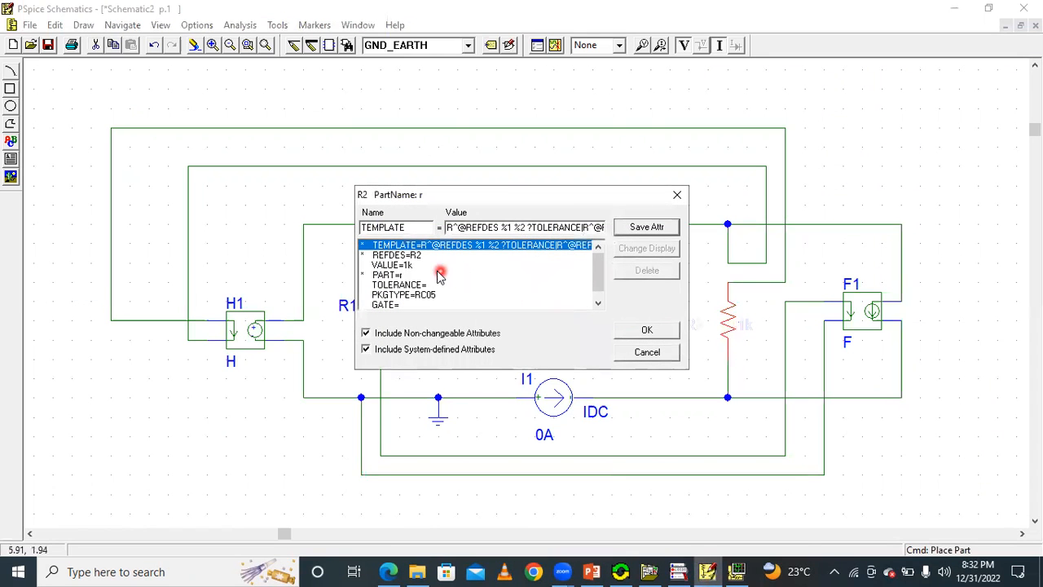
pyautogui.click(411, 267)
pyautogui.click(477, 229)
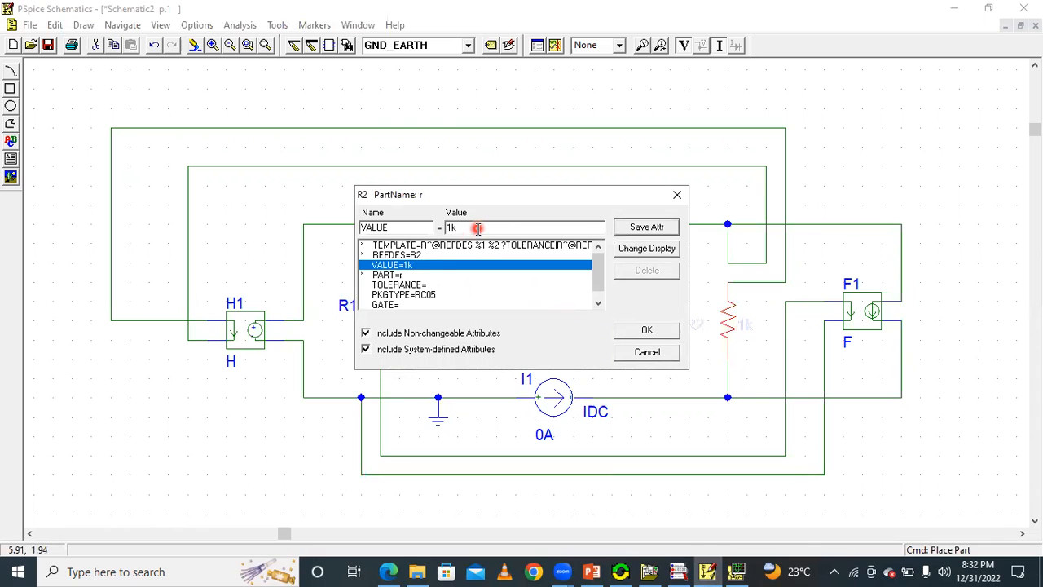
pyautogui.write('2')
pyautogui.click(633, 227)
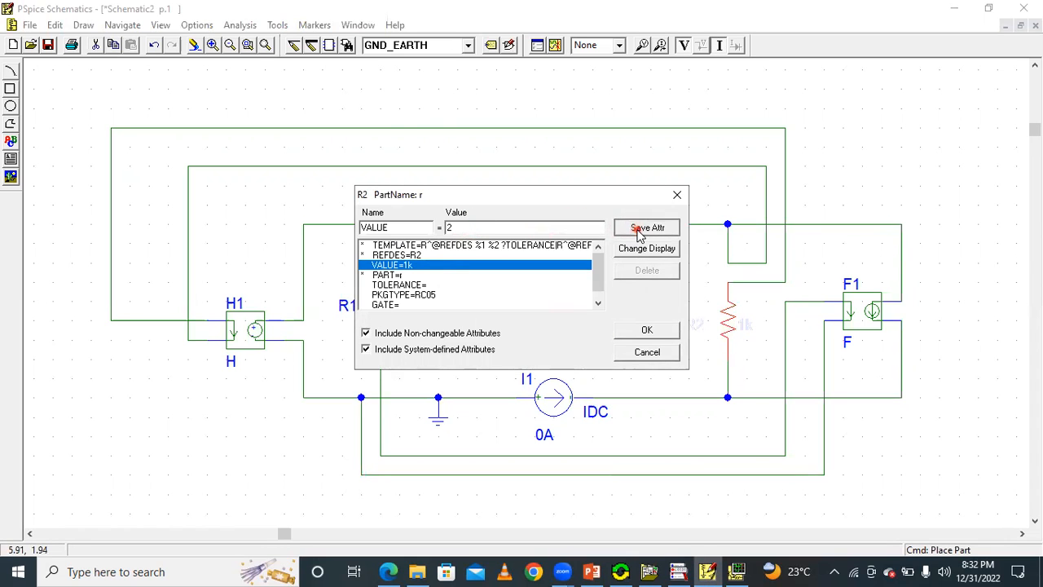
pyautogui.click(670, 329)
# Check the lower current source on the slide, and set I1's DC value to 11A.
pyautogui.click(709, 571)
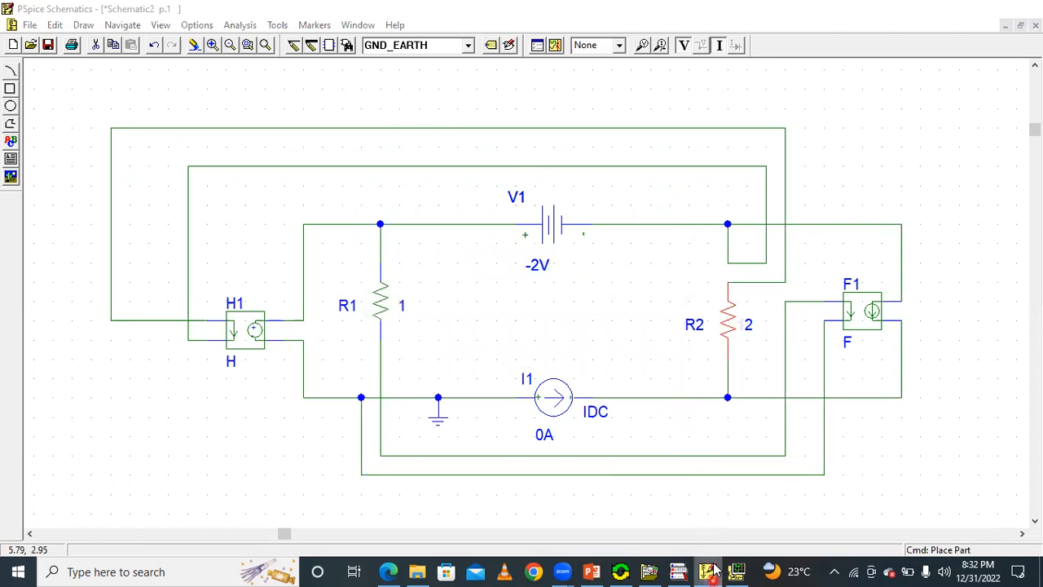
pyautogui.click(709, 571)
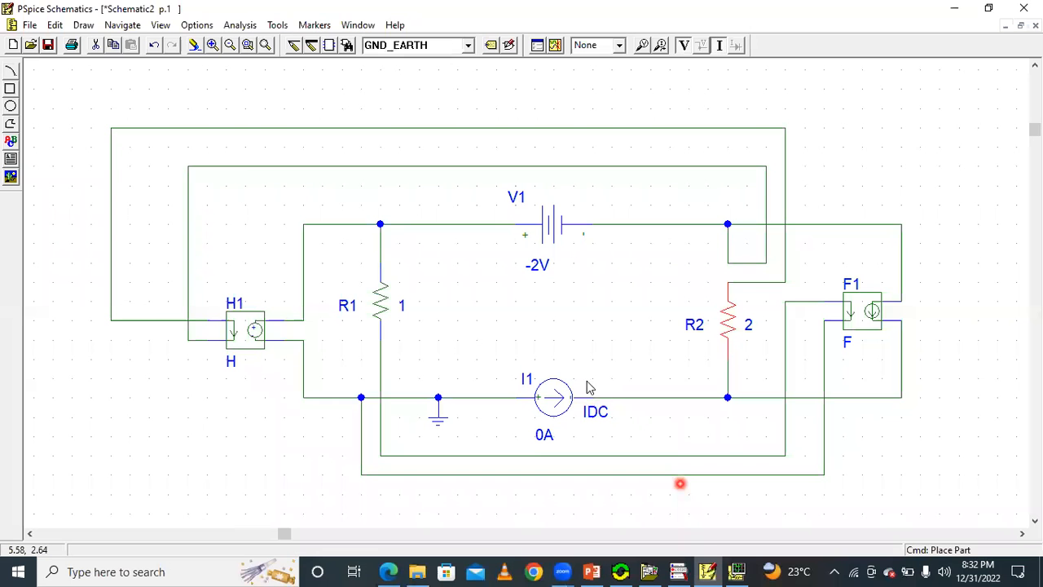
pyautogui.doubleClick(550, 394)
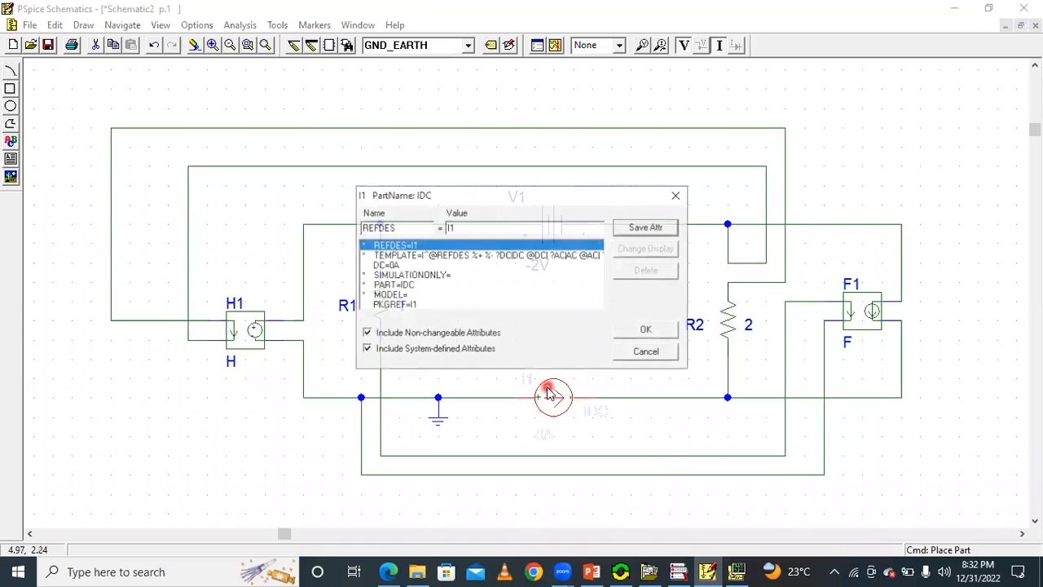
pyautogui.click(394, 265)
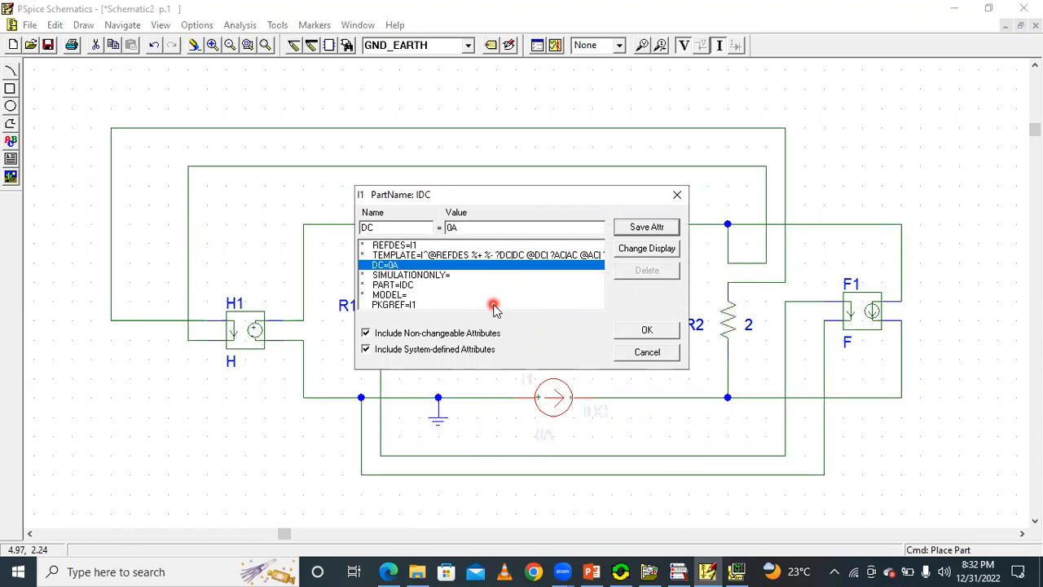
pyautogui.click(639, 228)
pyautogui.click(647, 331)
# Check the 2Iy source's coefficient on the slide, and set F1's gain to 2.
pyautogui.click(717, 570)
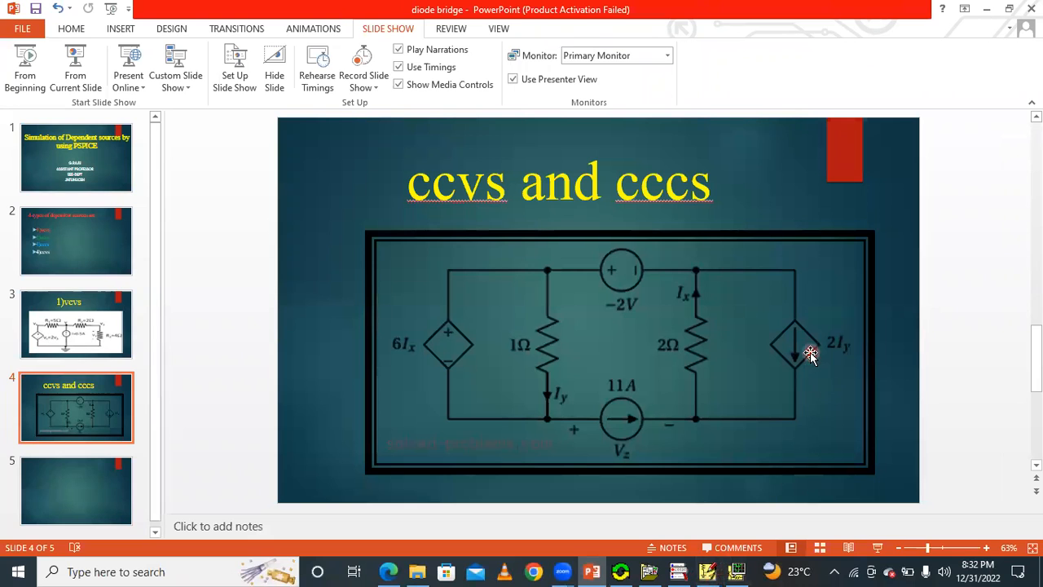
pyautogui.click(711, 570)
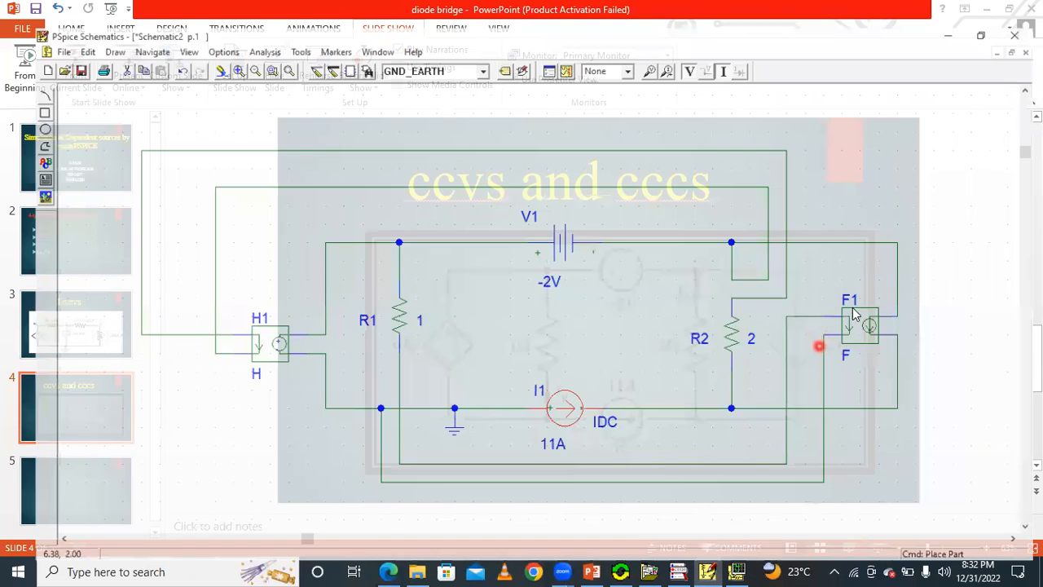
pyautogui.doubleClick(871, 310)
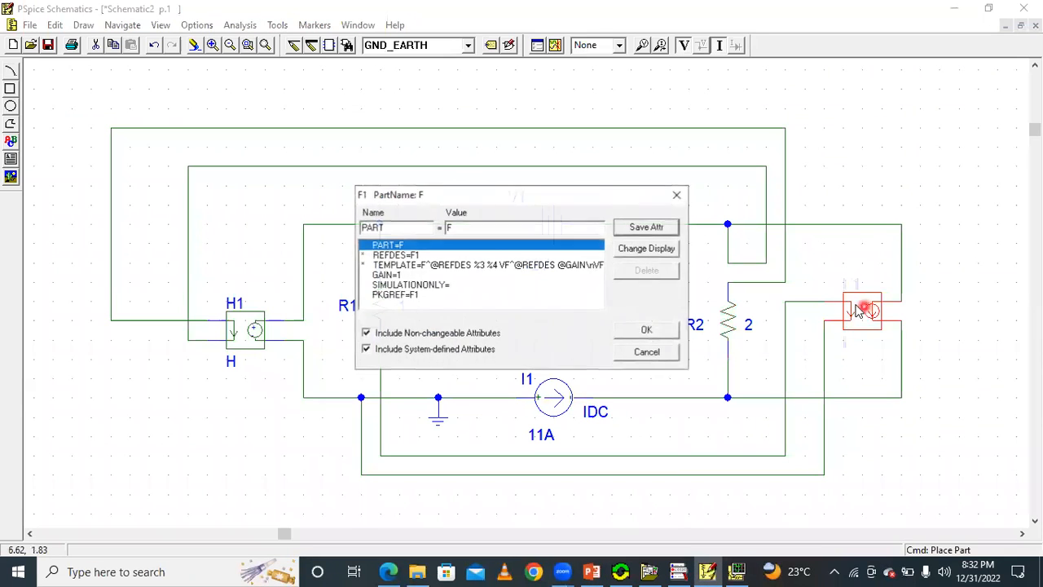
pyautogui.click(393, 275)
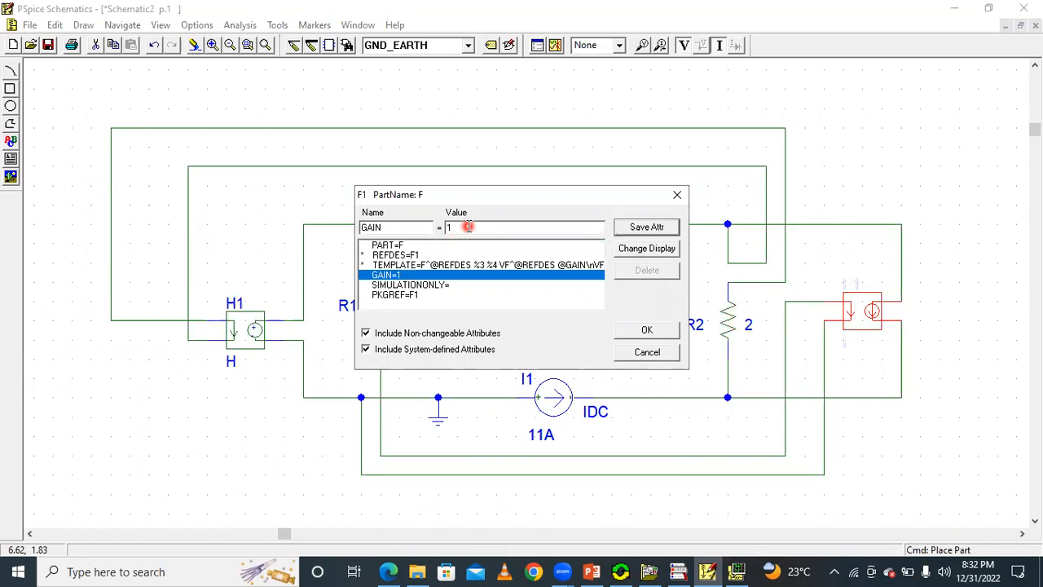
pyautogui.write('2')
pyautogui.click(643, 329)
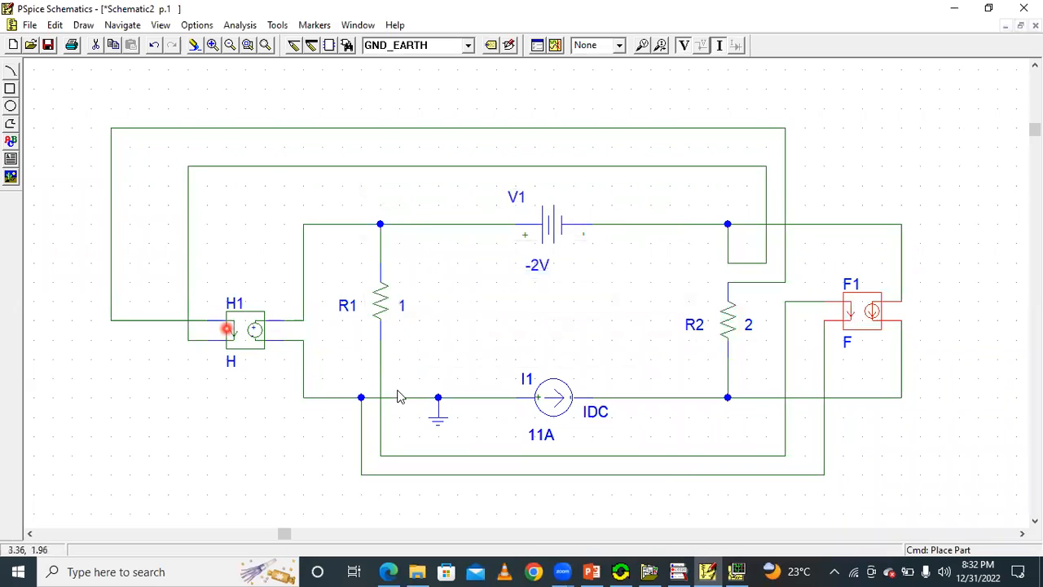
# Check the 6Ix source's coefficient on the slide, and set H1's gain to 6.
pyautogui.click(707, 570)
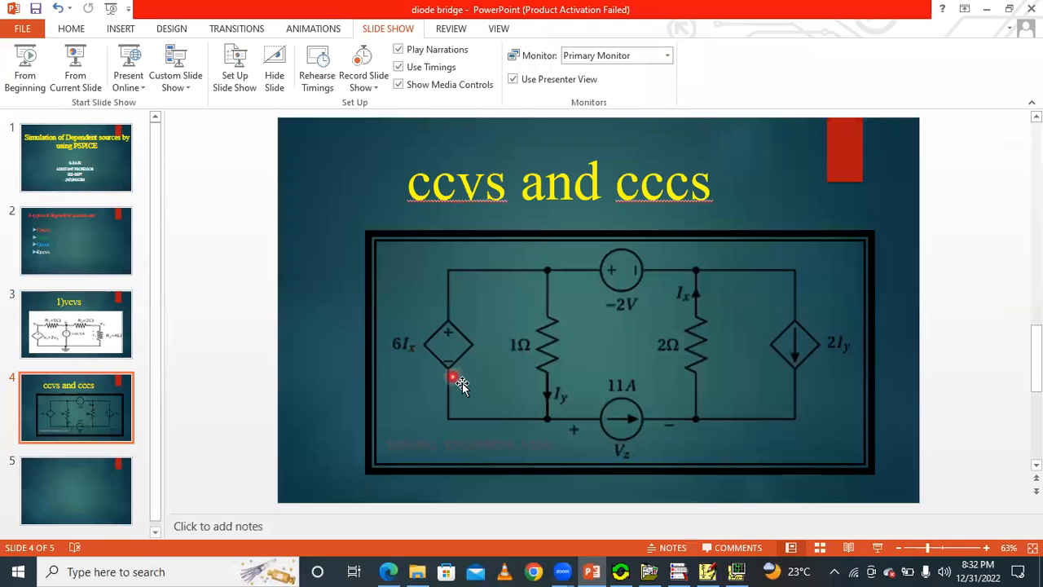
pyautogui.click(707, 572)
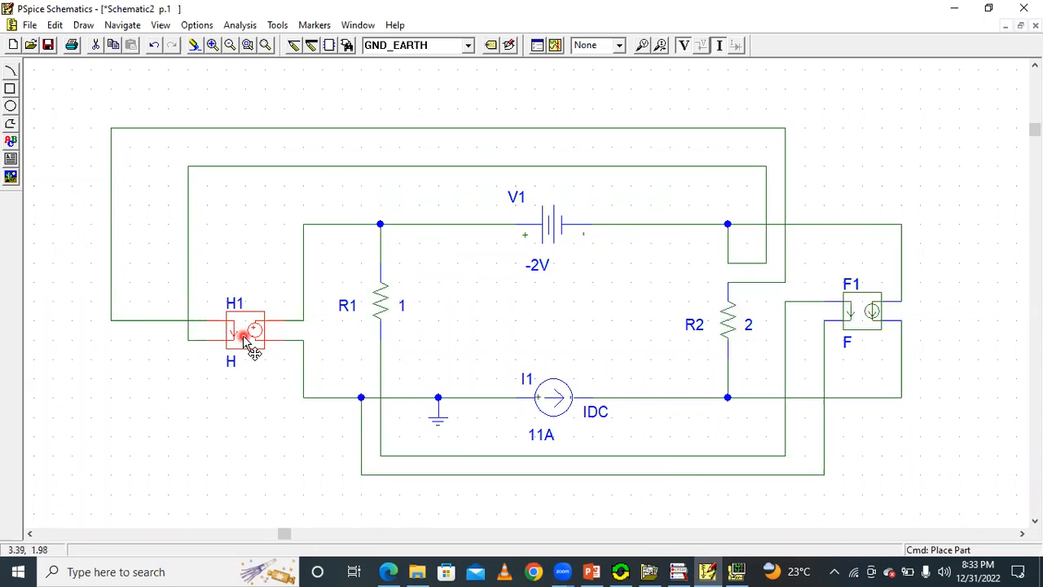
pyautogui.doubleClick(257, 332)
pyautogui.click(380, 279)
pyautogui.click(473, 230)
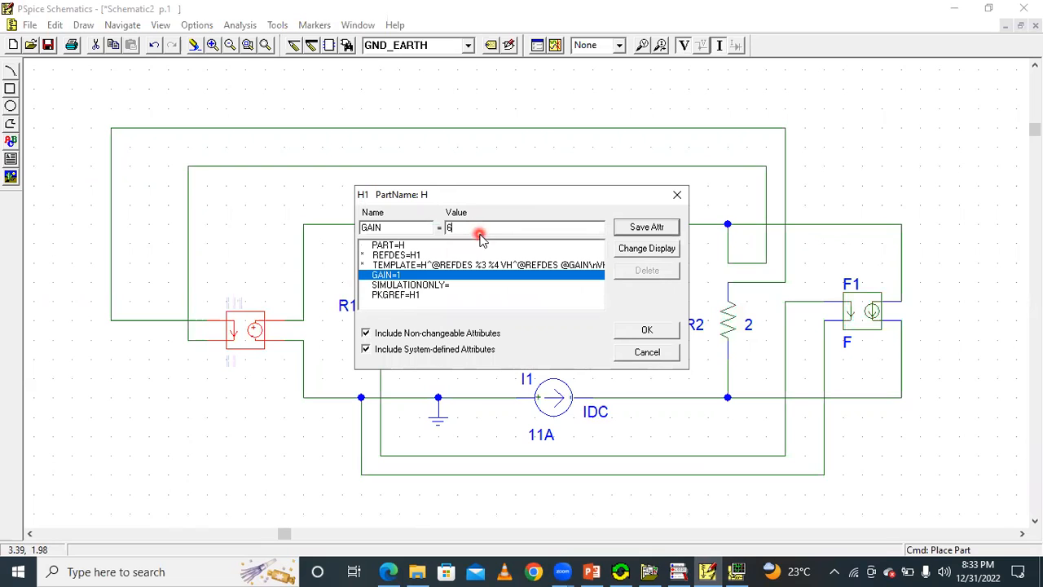
pyautogui.click(649, 227)
pyautogui.click(647, 329)
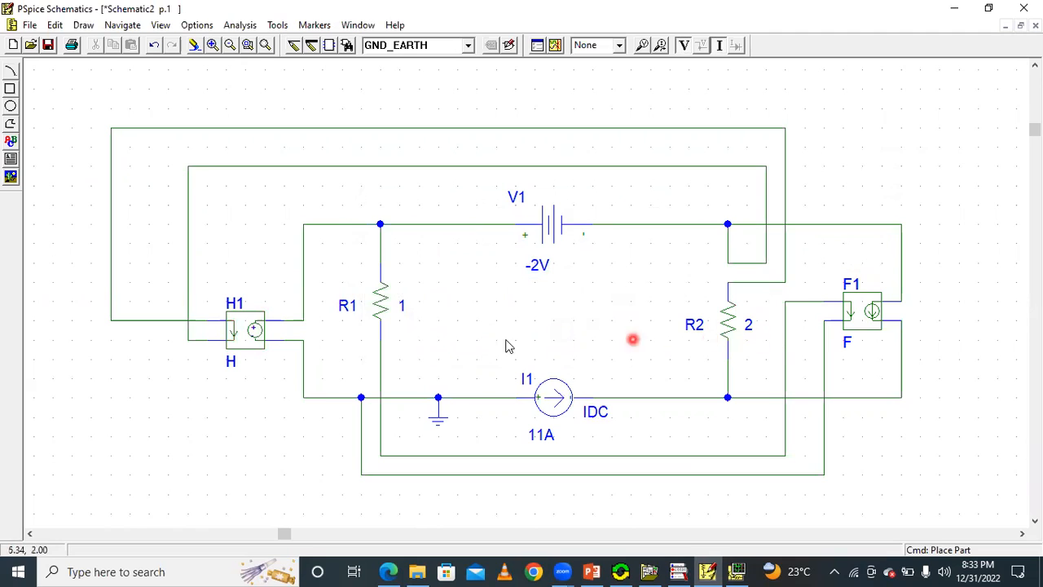
# Save the schematic to the Desktop as dependent, run the simulation, and return to the schematic.
pyautogui.click(49, 45)
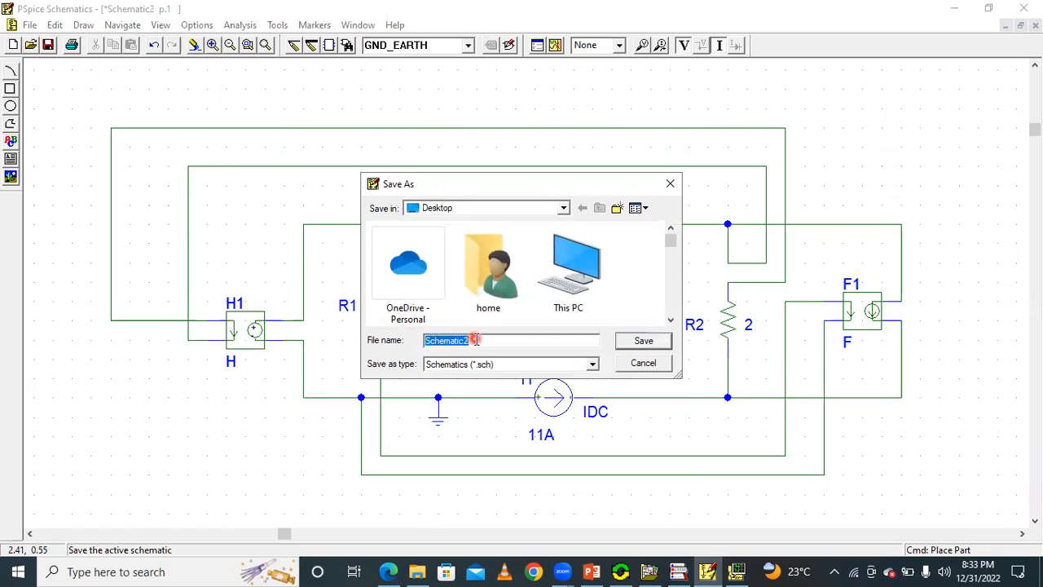
pyautogui.write('dependent')
pyautogui.click(644, 341)
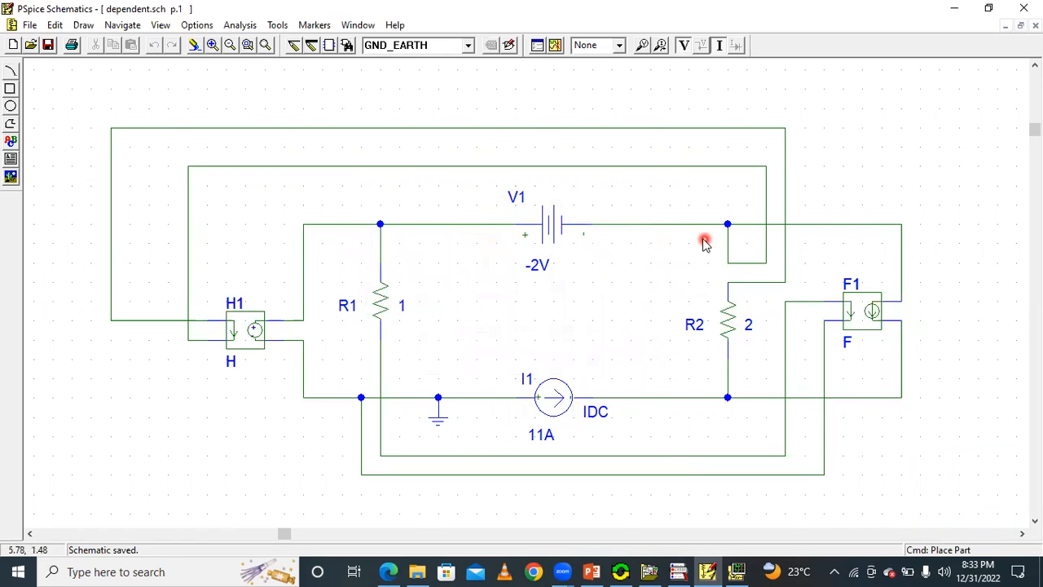
pyautogui.click(556, 47)
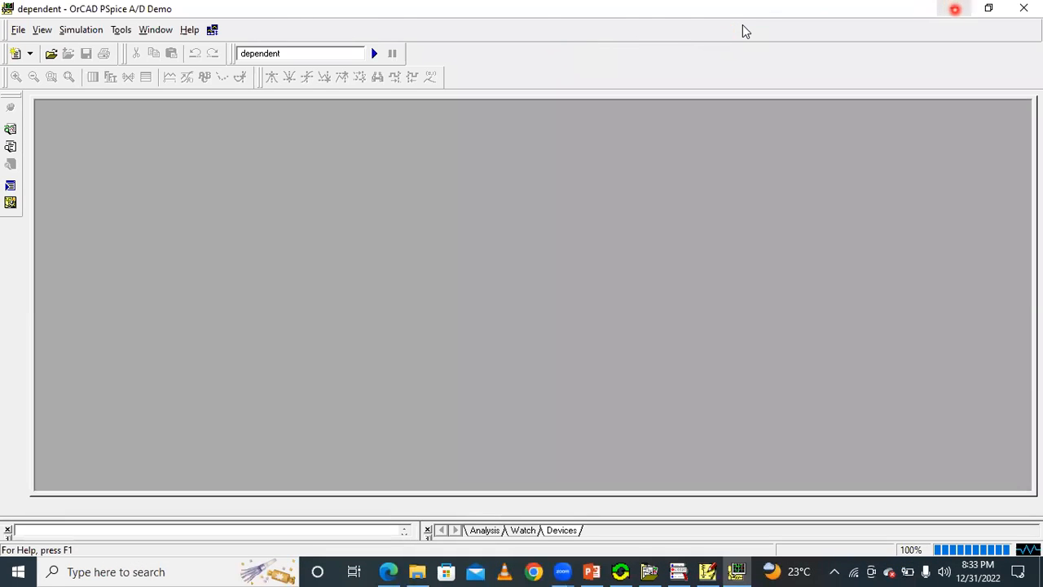
pyautogui.click(955, 8)
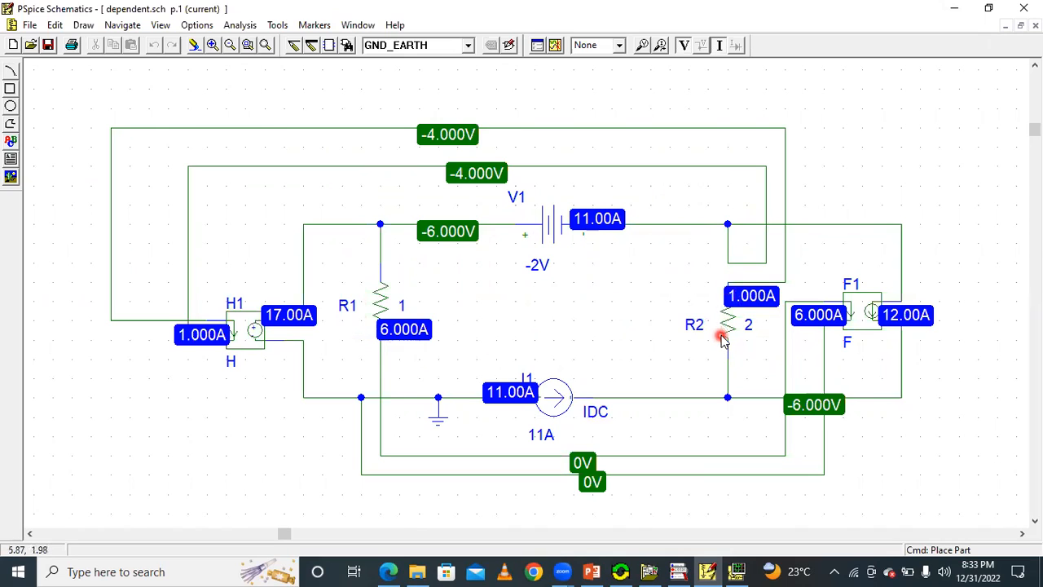
# Hide and restore the bias voltage and bias current displays one after the other to examine each set on the circuit.
pyautogui.click(684, 46)
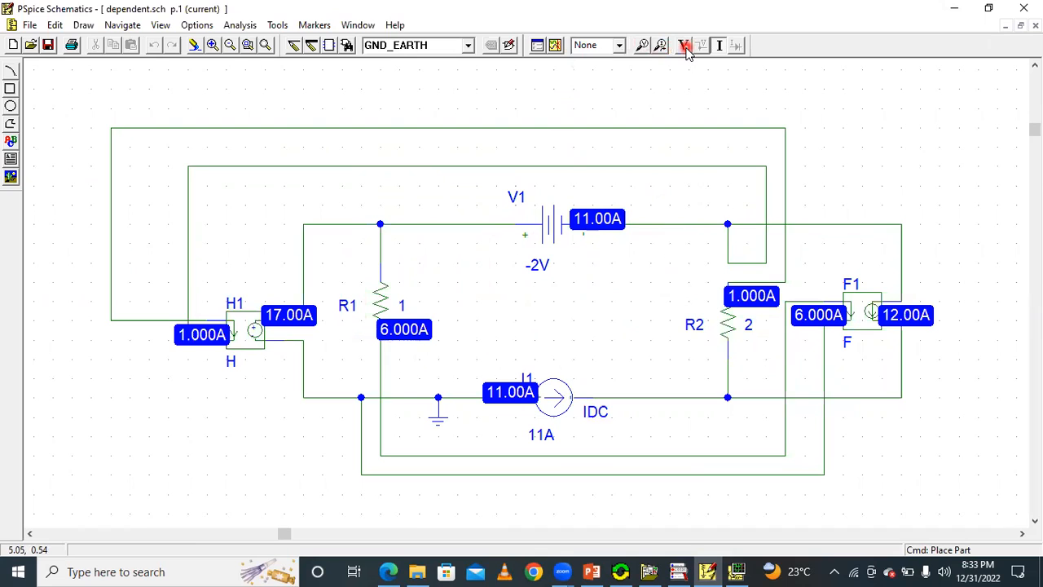
pyautogui.click(687, 49)
pyautogui.click(721, 46)
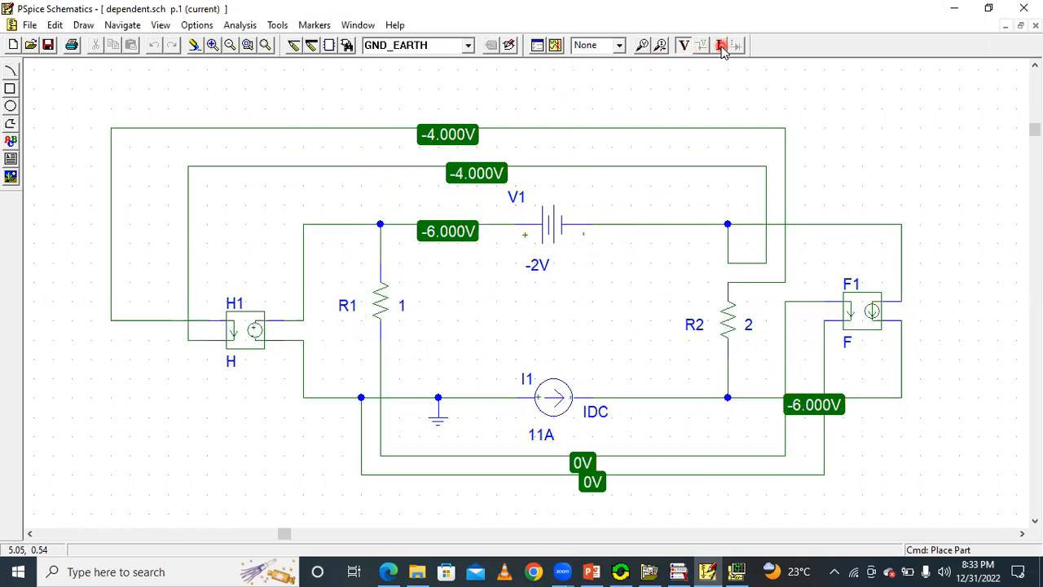
pyautogui.click(721, 47)
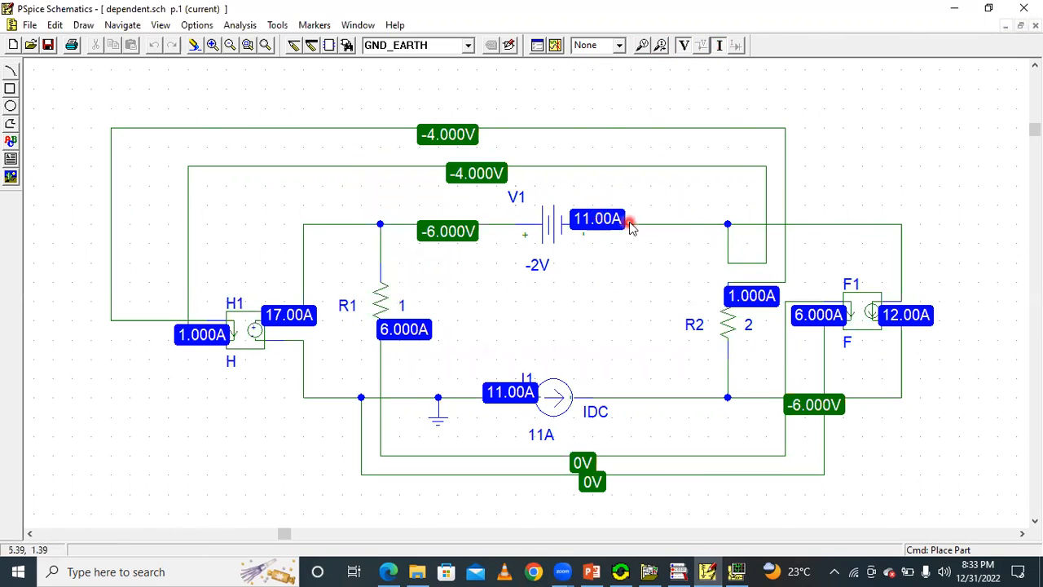